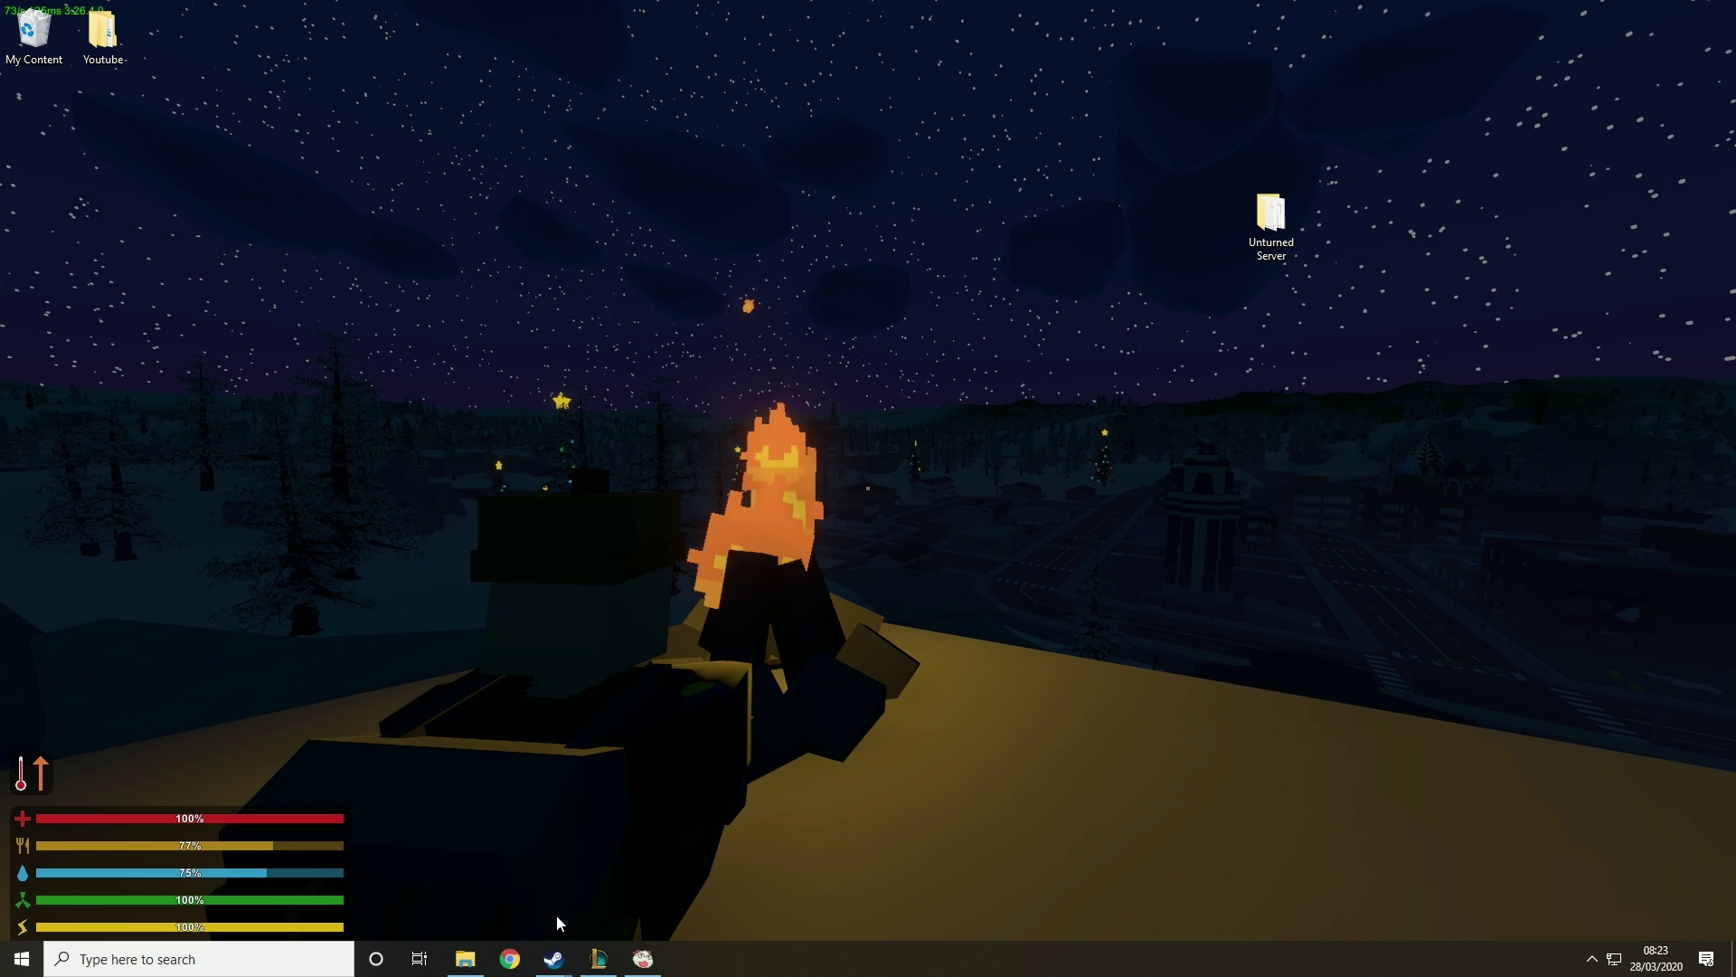
# Browse Unturned's local install files from its Steam properties.
pyautogui.moveTo(554, 956)
pyautogui.click(454, 886)
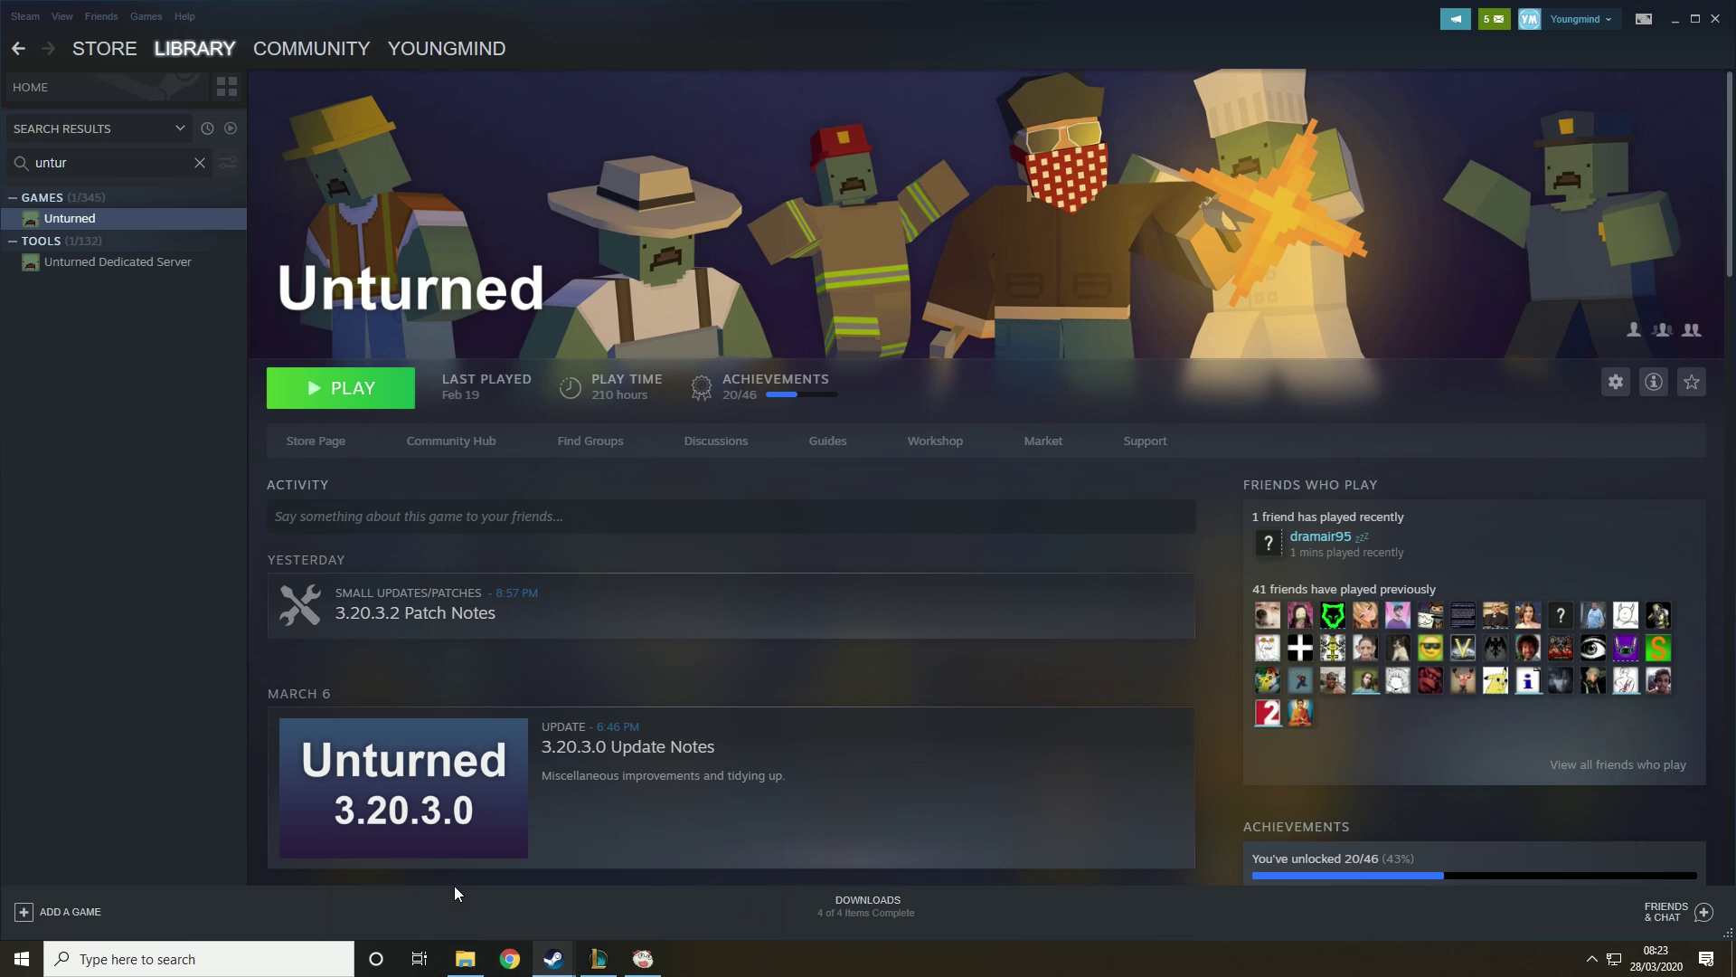
pyautogui.rightClick(149, 231)
pyautogui.click(193, 354)
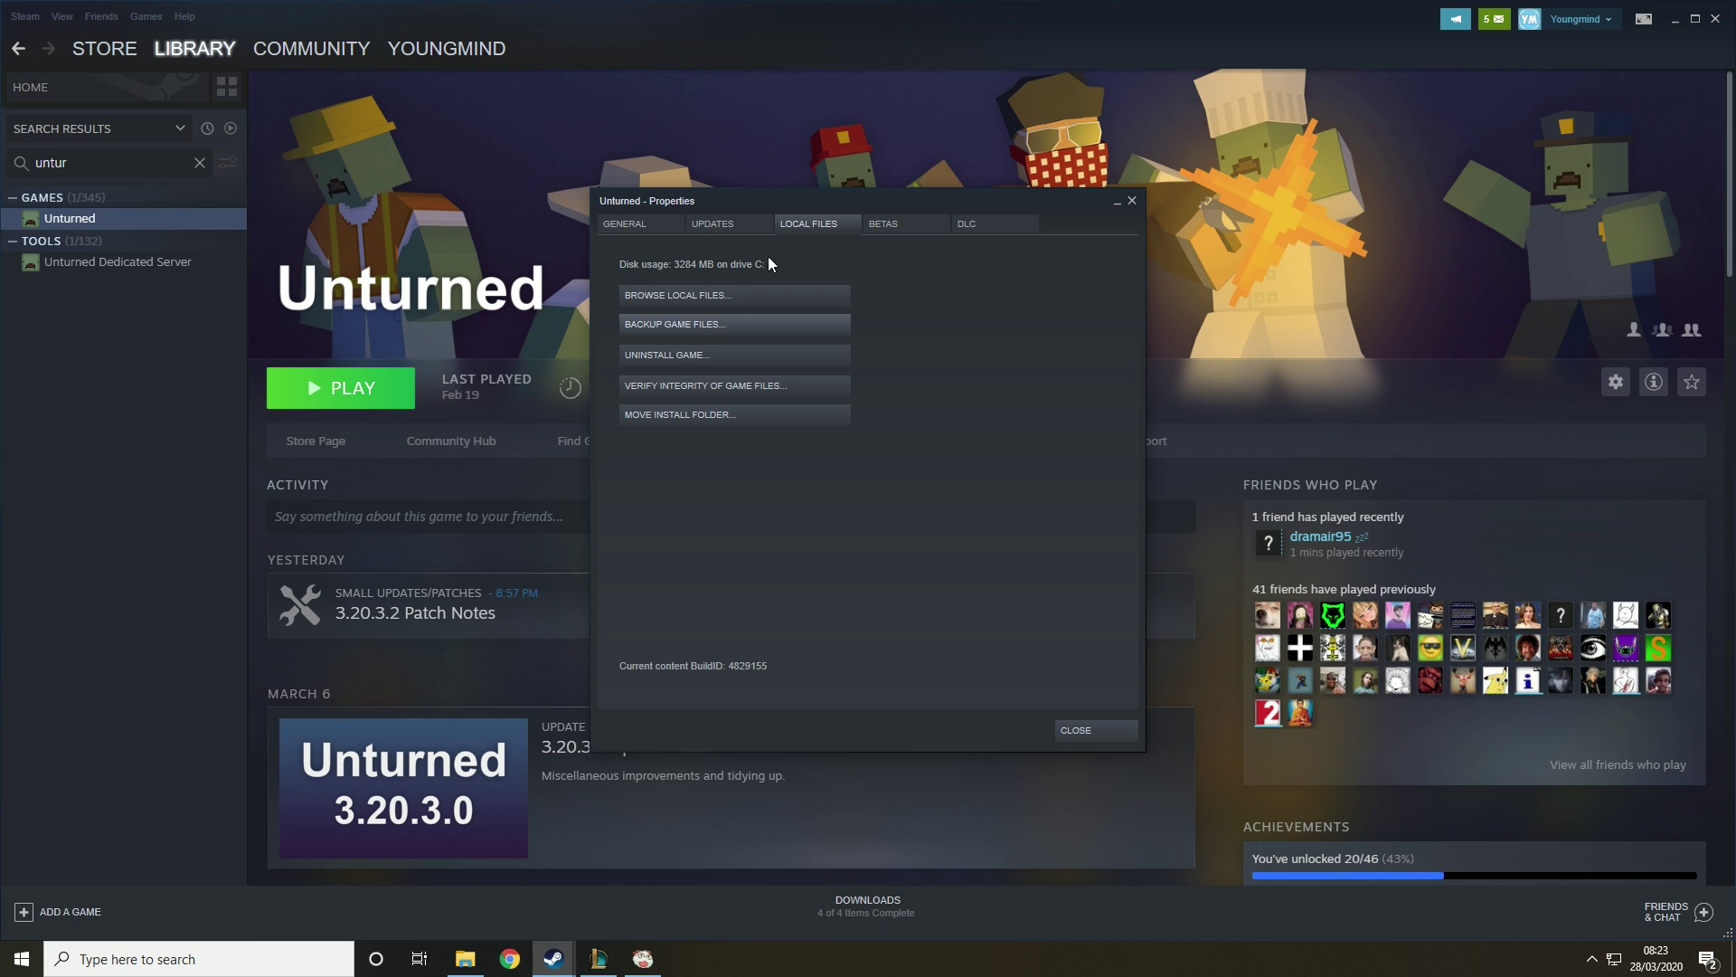
pyautogui.click(716, 299)
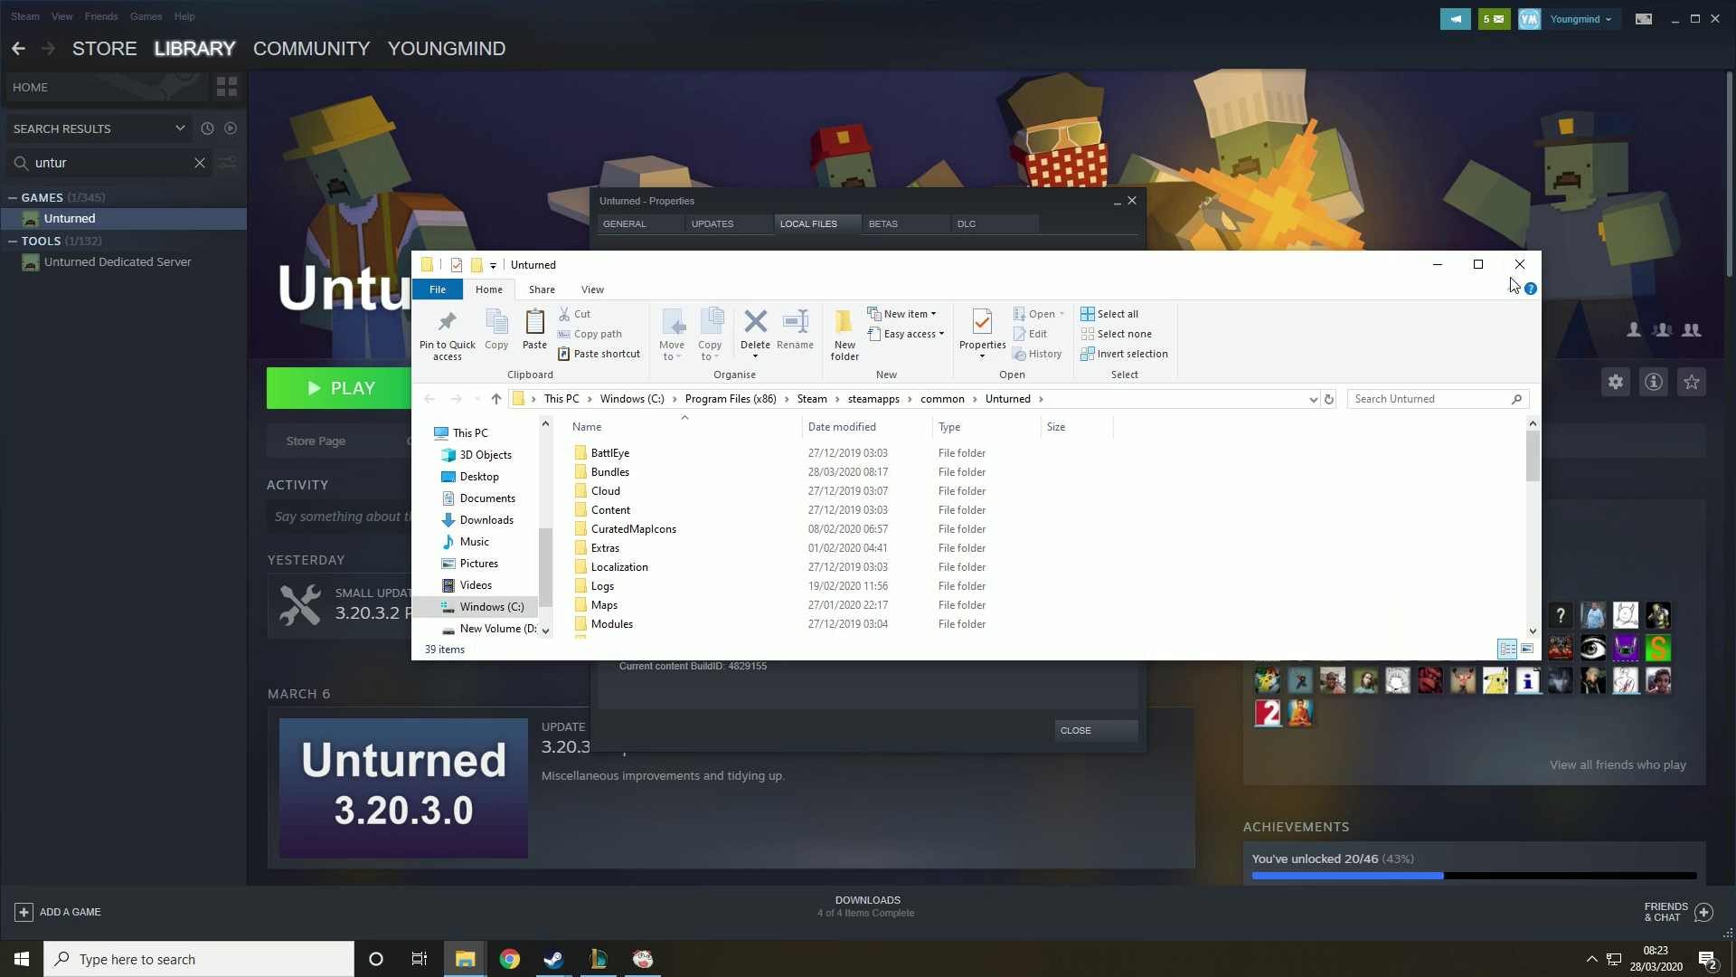
# Maximize the Unturned folder, select all 39 items, then close it.
pyautogui.click(1478, 264)
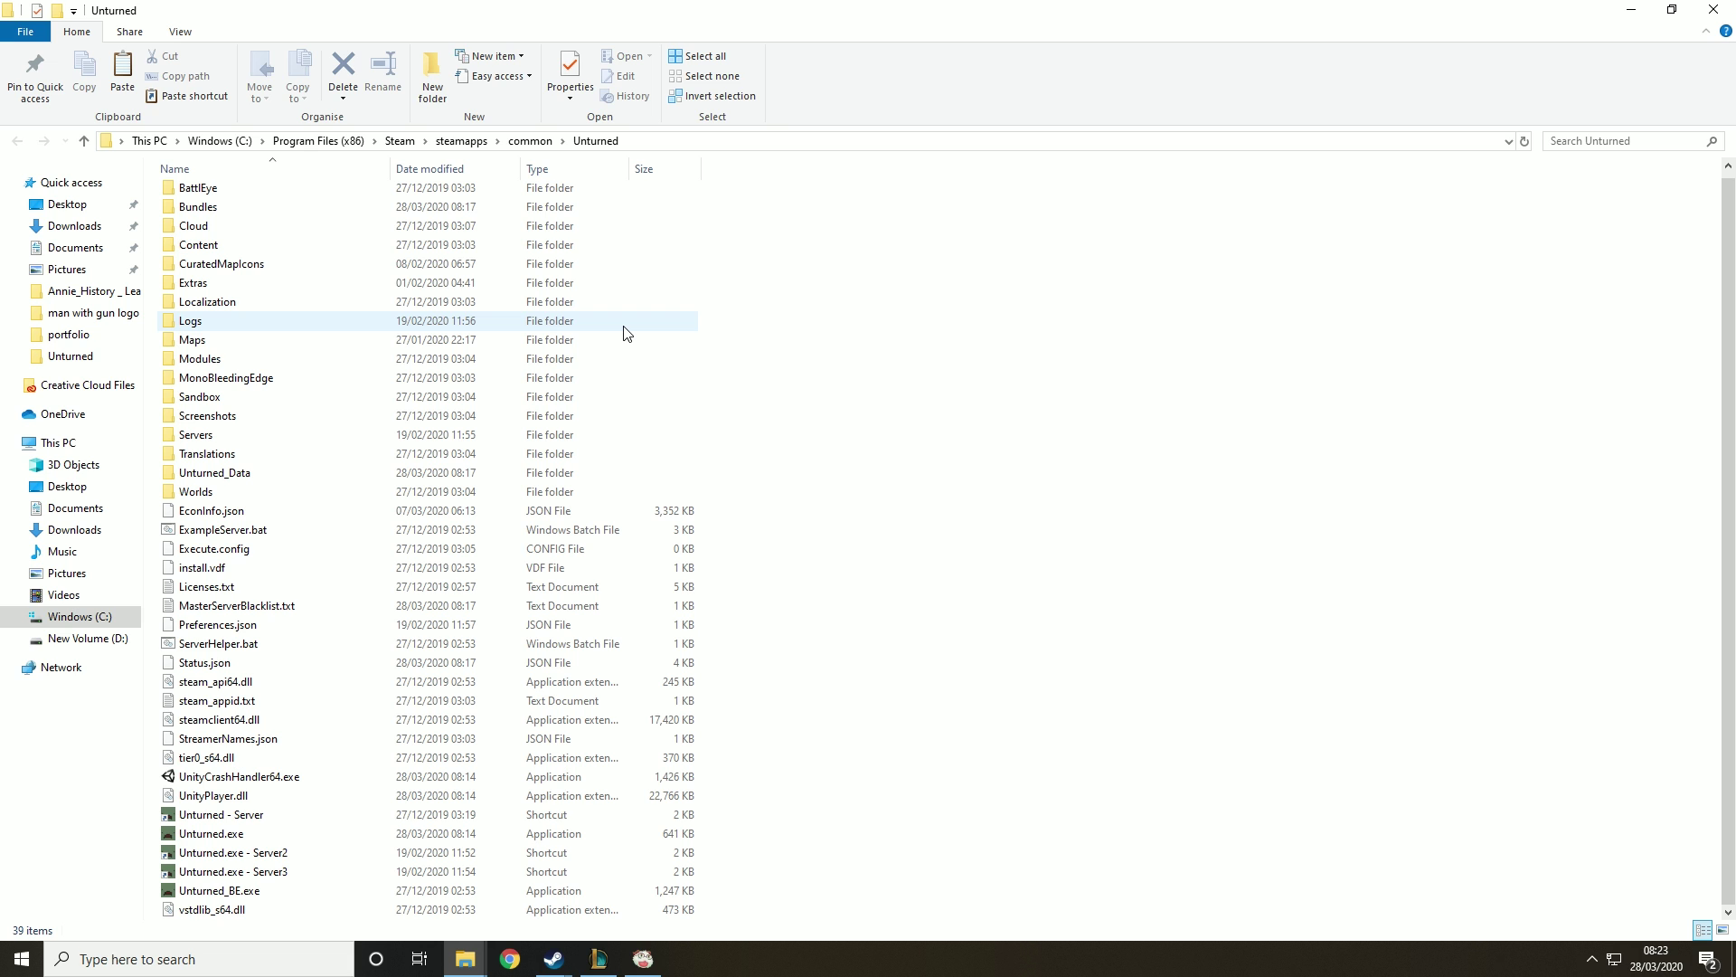
pyautogui.hotkey('ctrl', 'a')
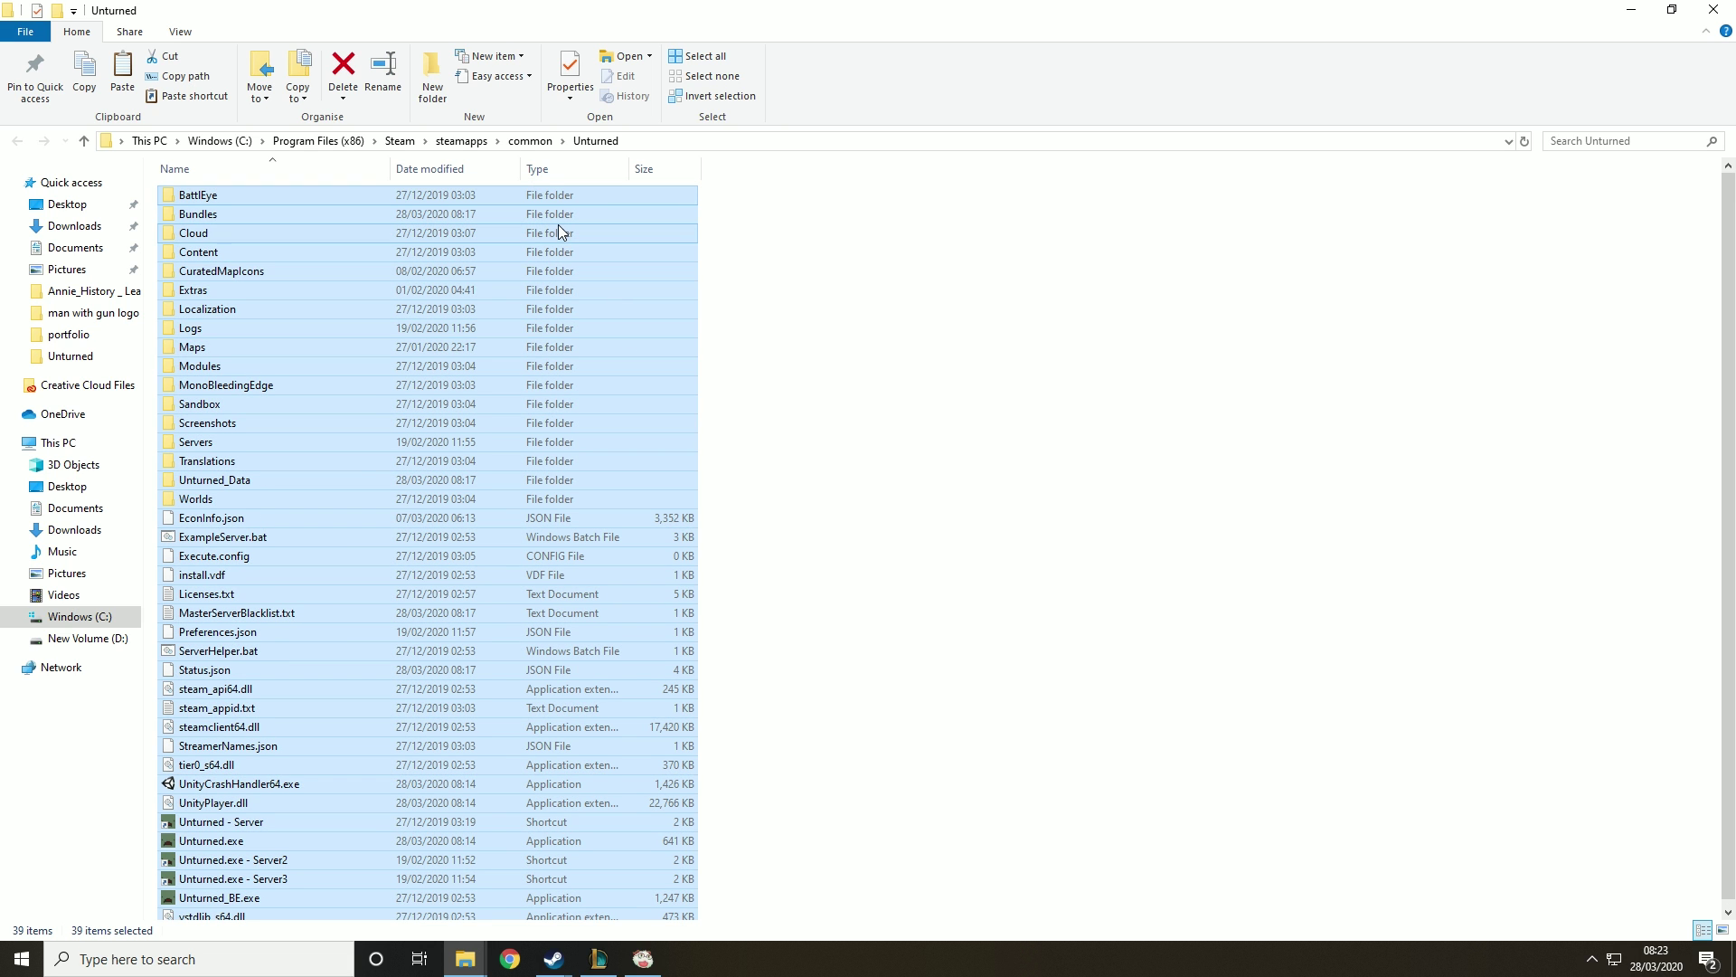
pyautogui.click(1714, 10)
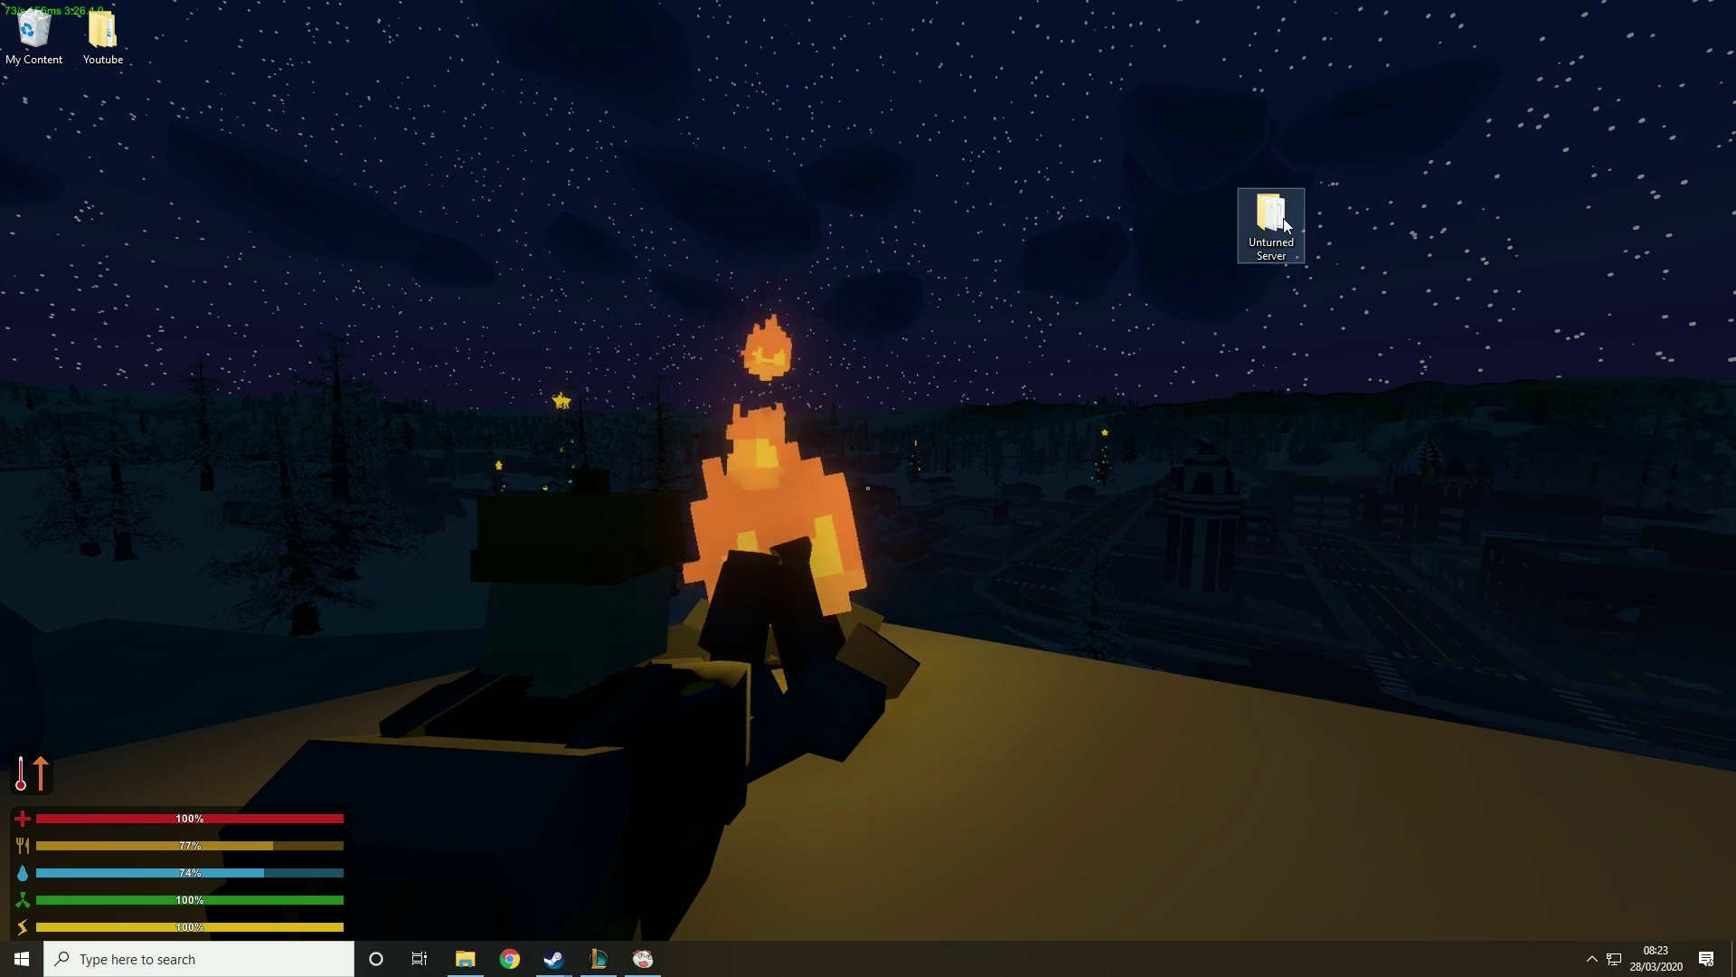
# Open the desktop Unturned Server folder full-screen and locate Unturned.exe among its 39 files.
pyautogui.moveTo(1271, 226); pyautogui.dragTo(1232, 166)
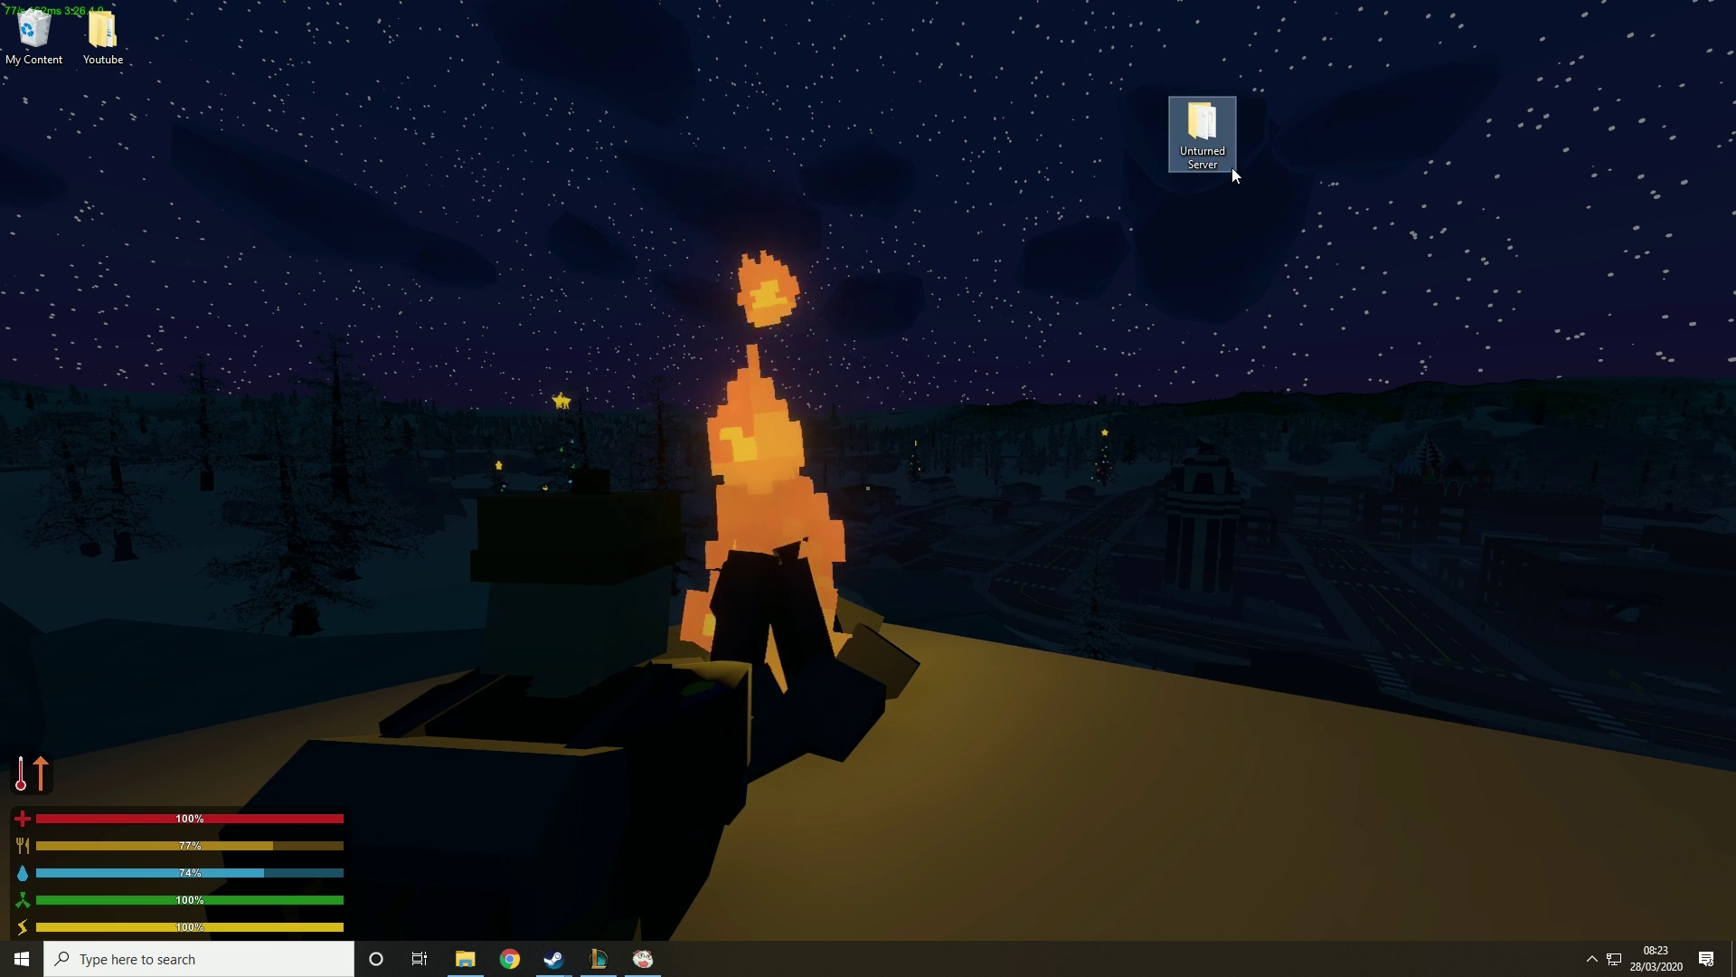
pyautogui.doubleClick(1208, 156)
pyautogui.scroll(-2, 1202, 361)
pyautogui.scroll(-5, 1245, 551)
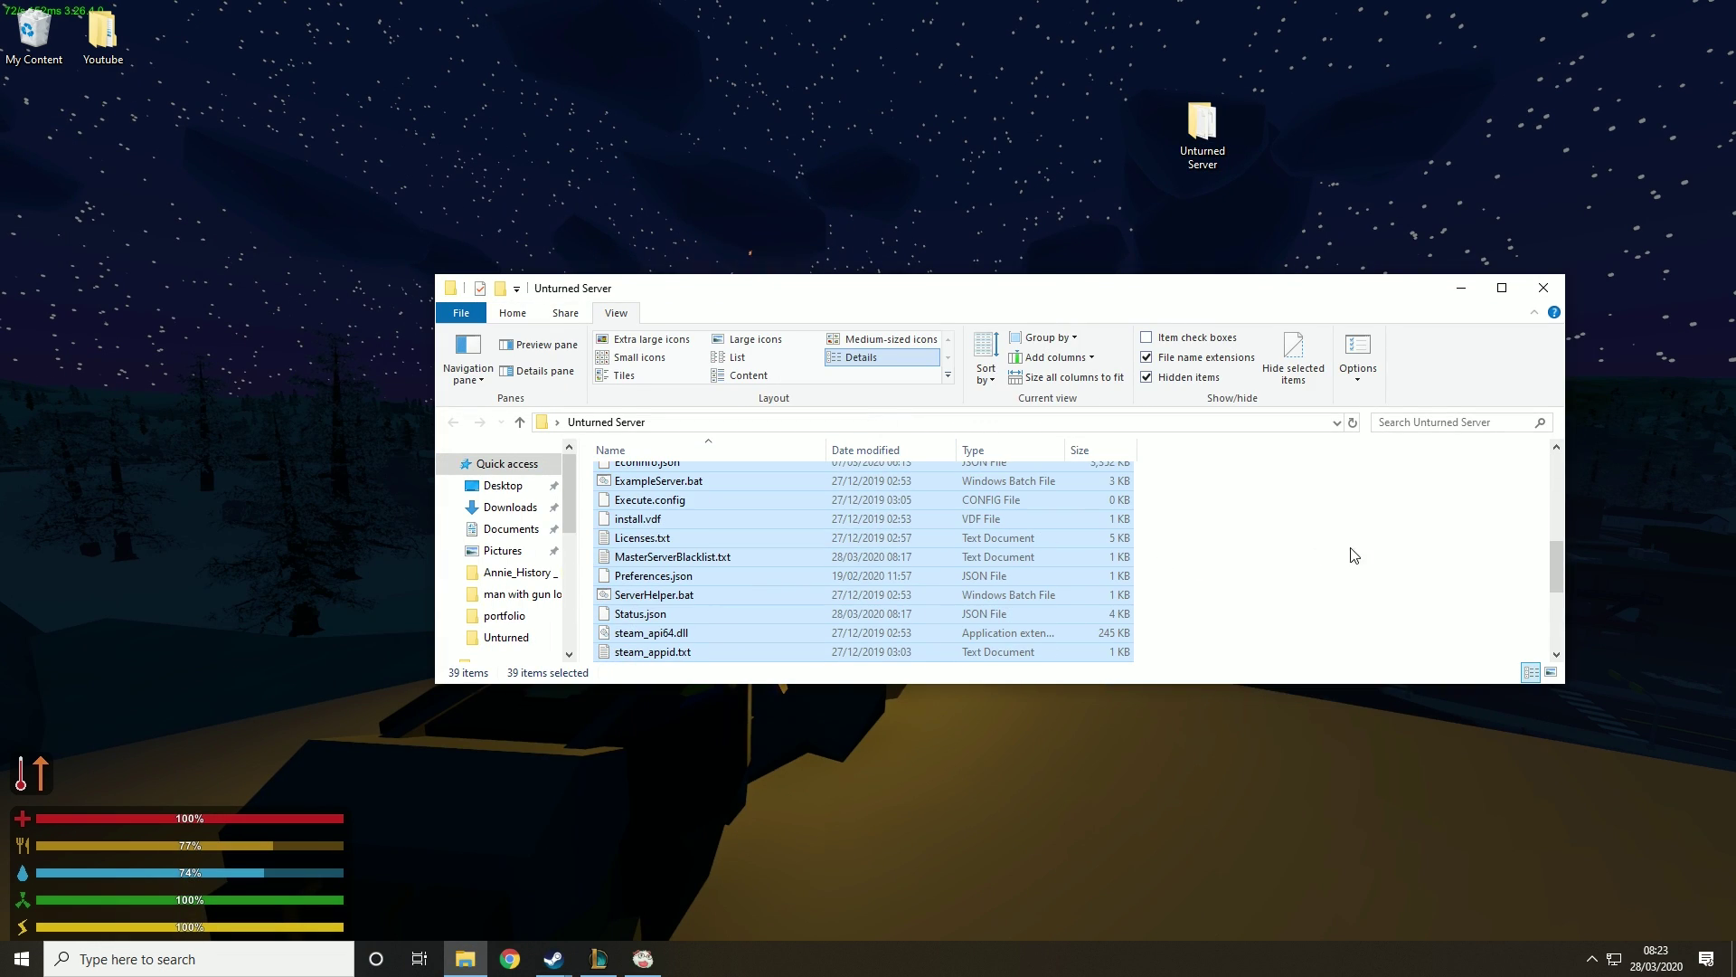
pyautogui.click(1361, 554)
pyautogui.click(1502, 288)
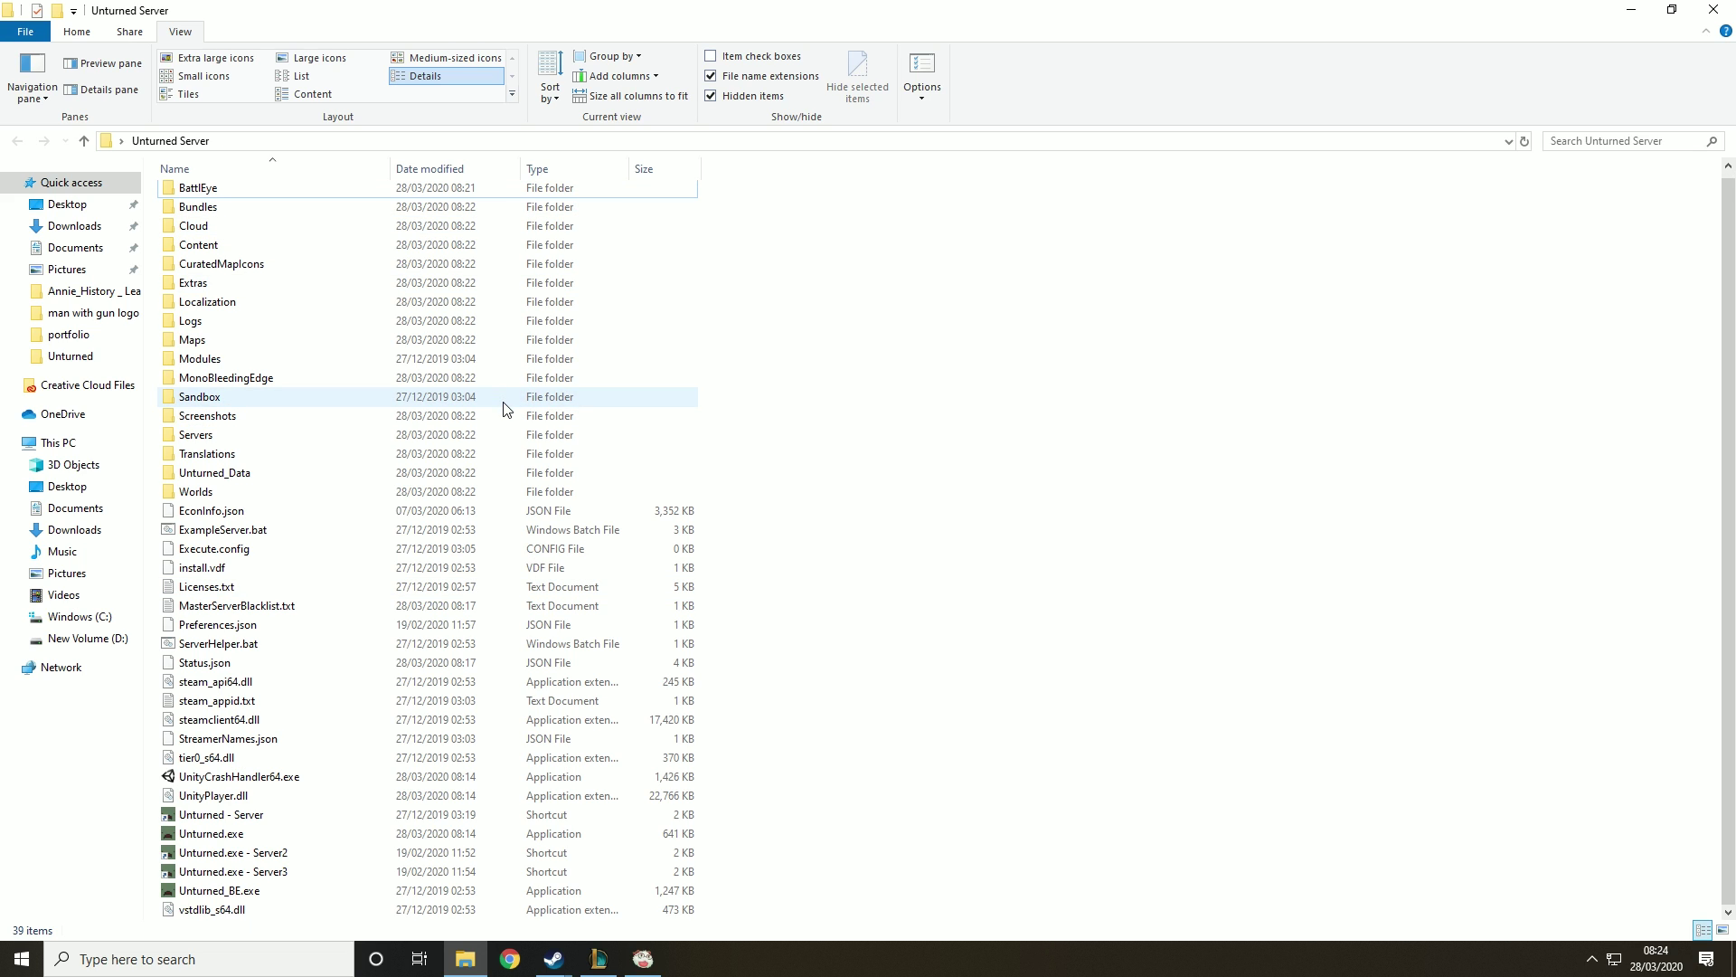
pyautogui.click(217, 843)
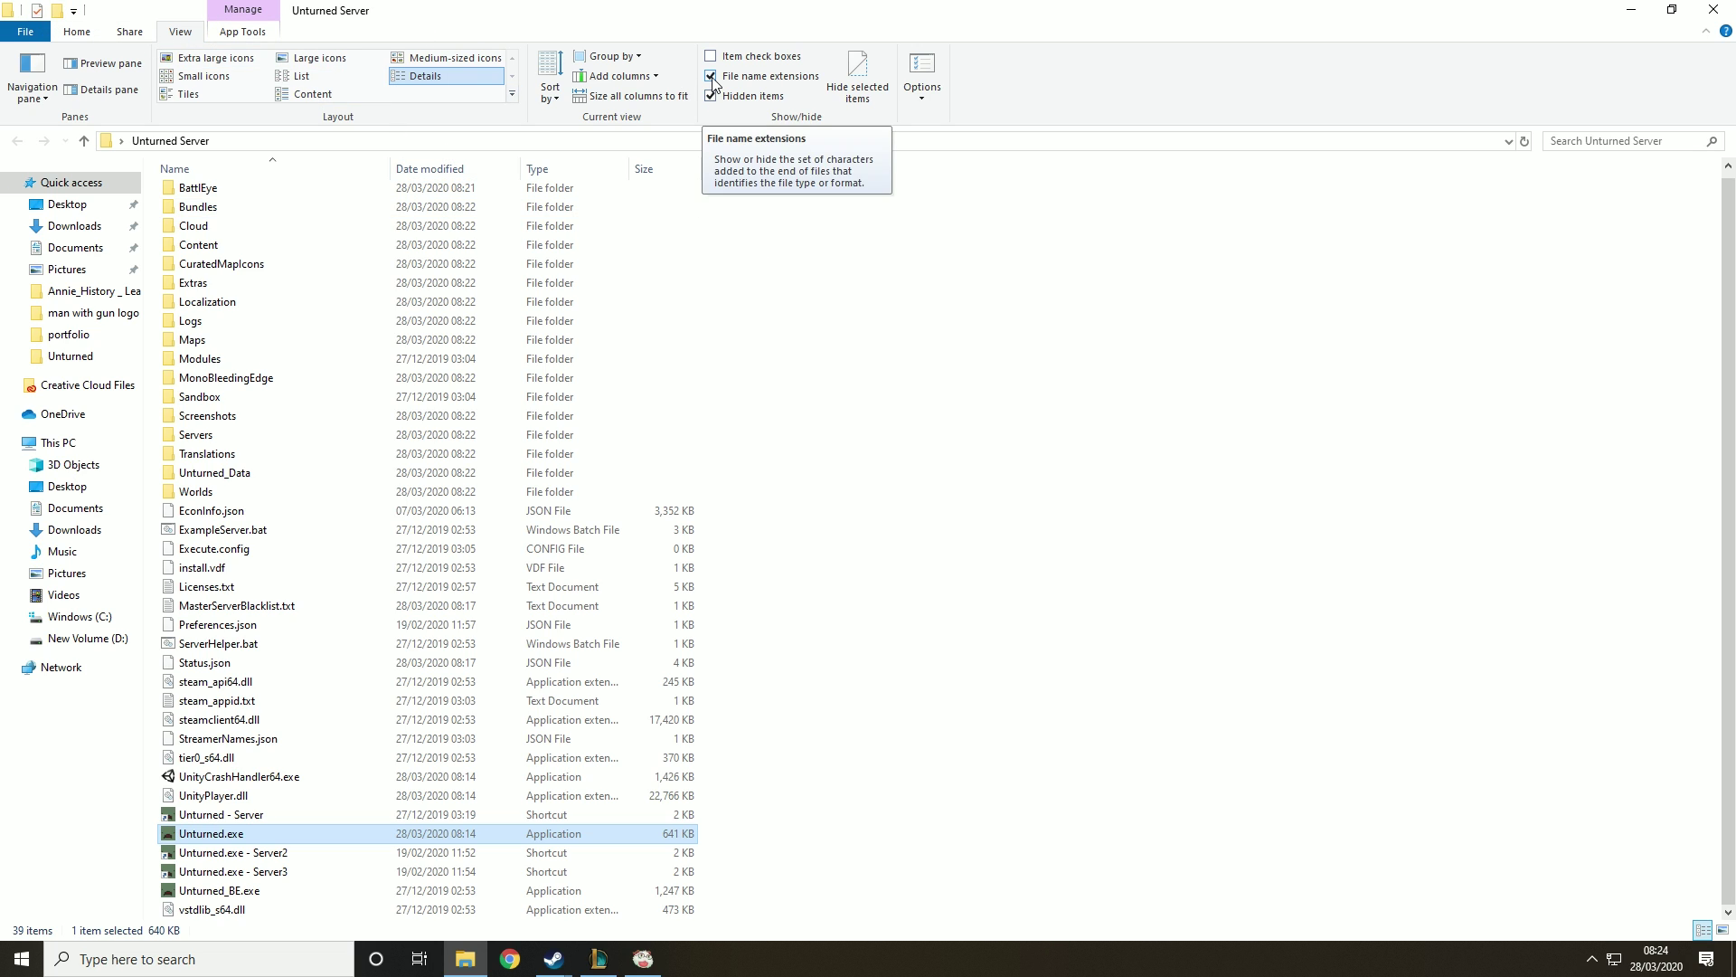
pyautogui.click(936, 739)
pyautogui.scroll(-1, 244, 849)
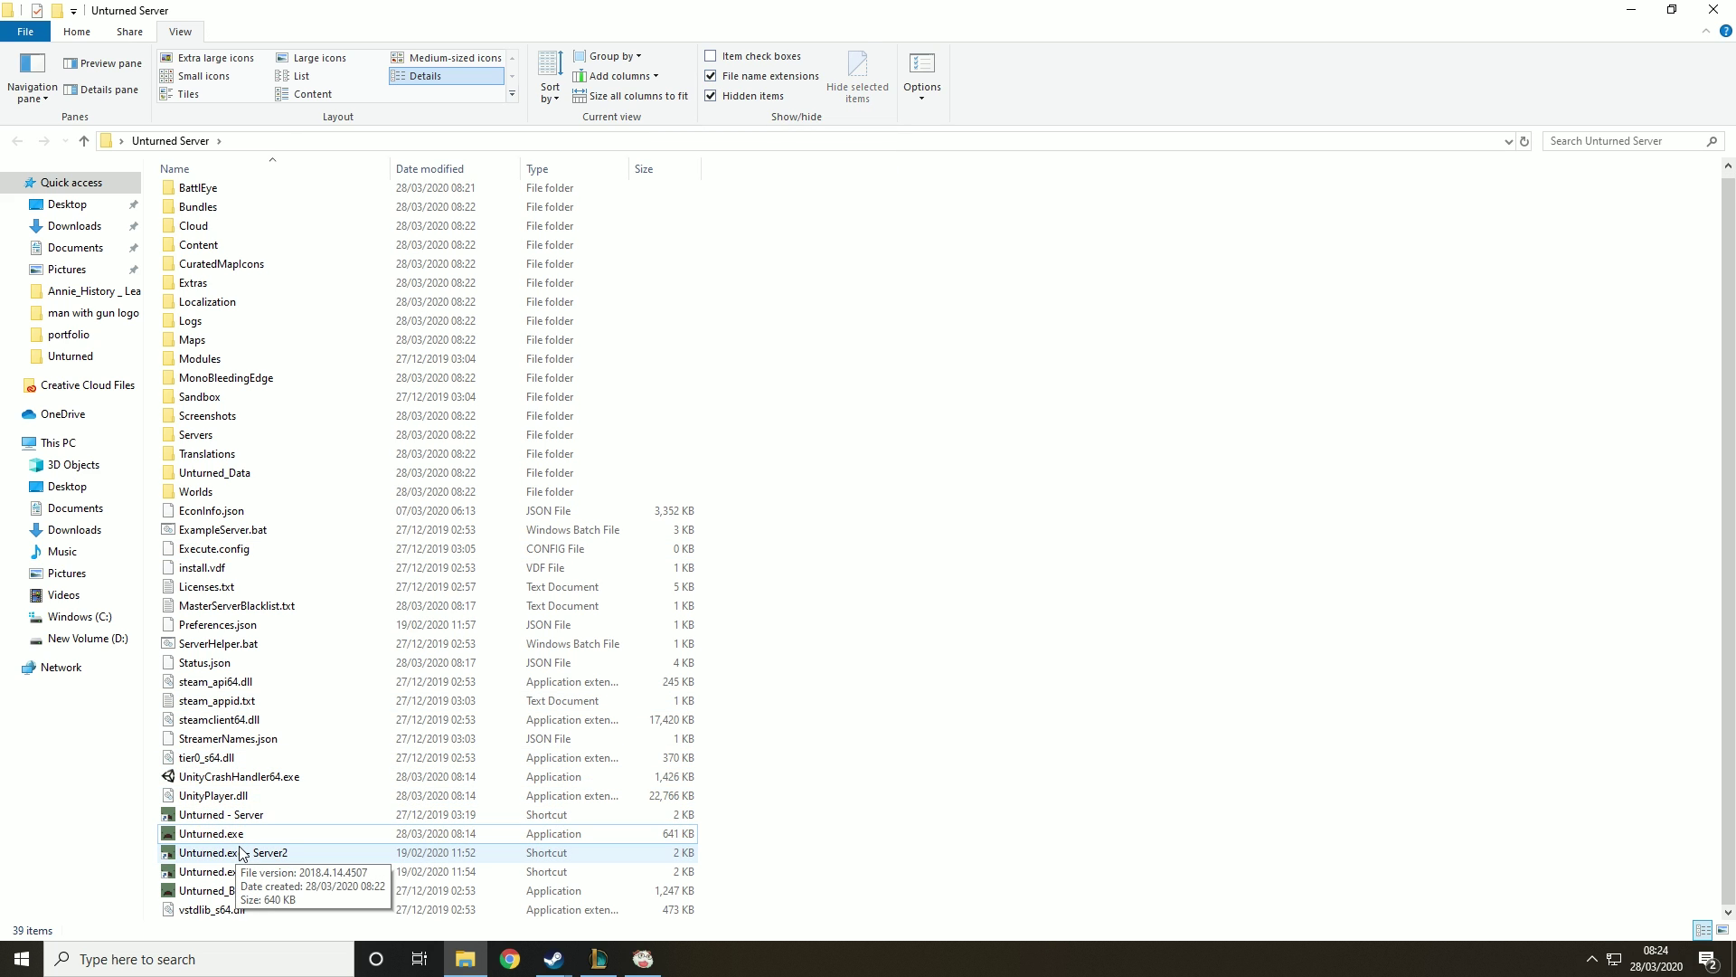
# Create a shortcut to Unturned.exe in the Unturned Server folder.
pyautogui.rightClick(258, 843)
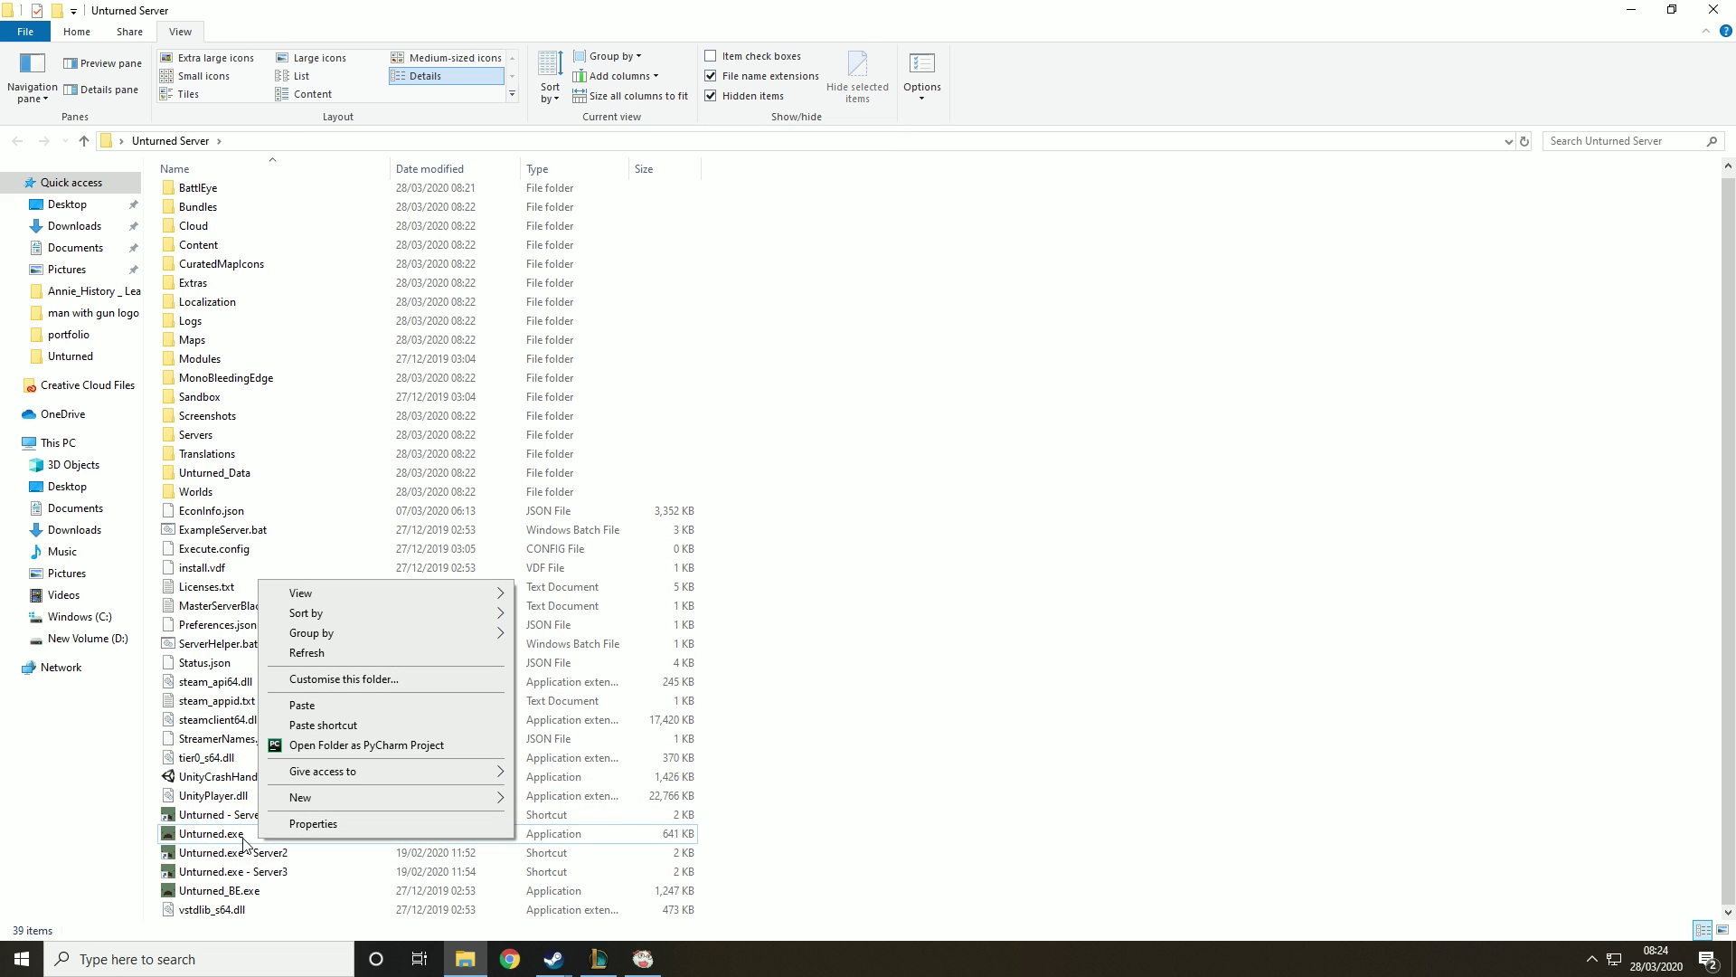
pyautogui.click(244, 838)
pyautogui.rightClick(244, 838)
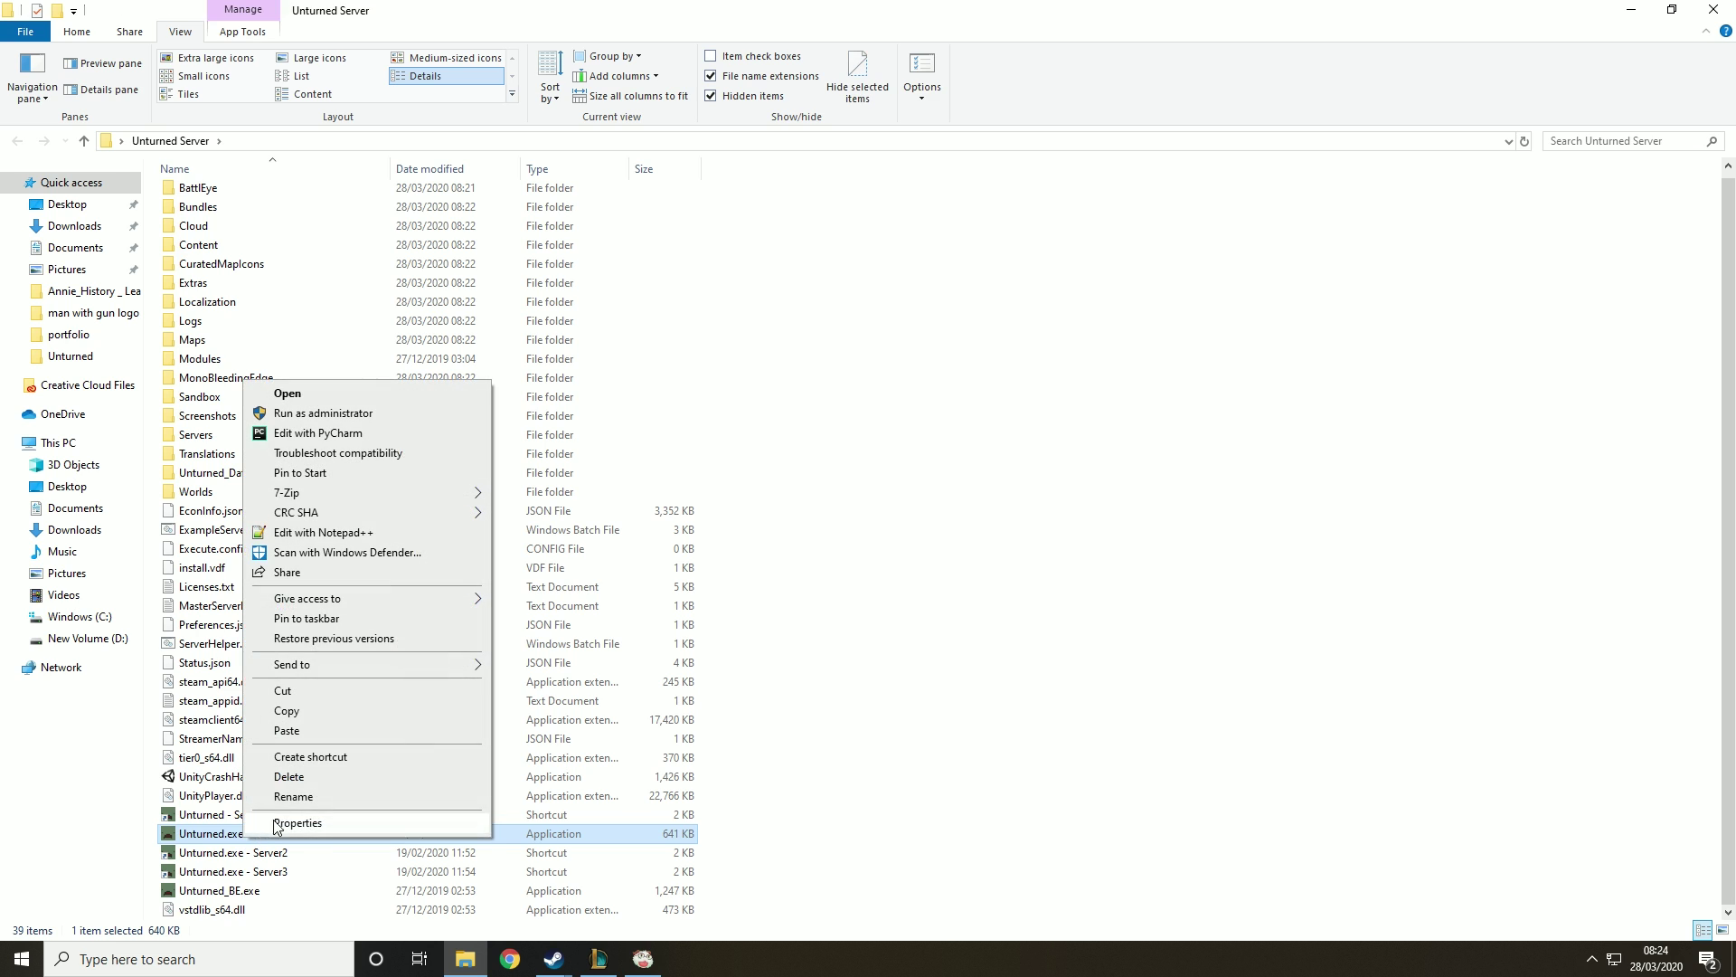
pyautogui.click(337, 757)
pyautogui.scroll(-1, 298, 850)
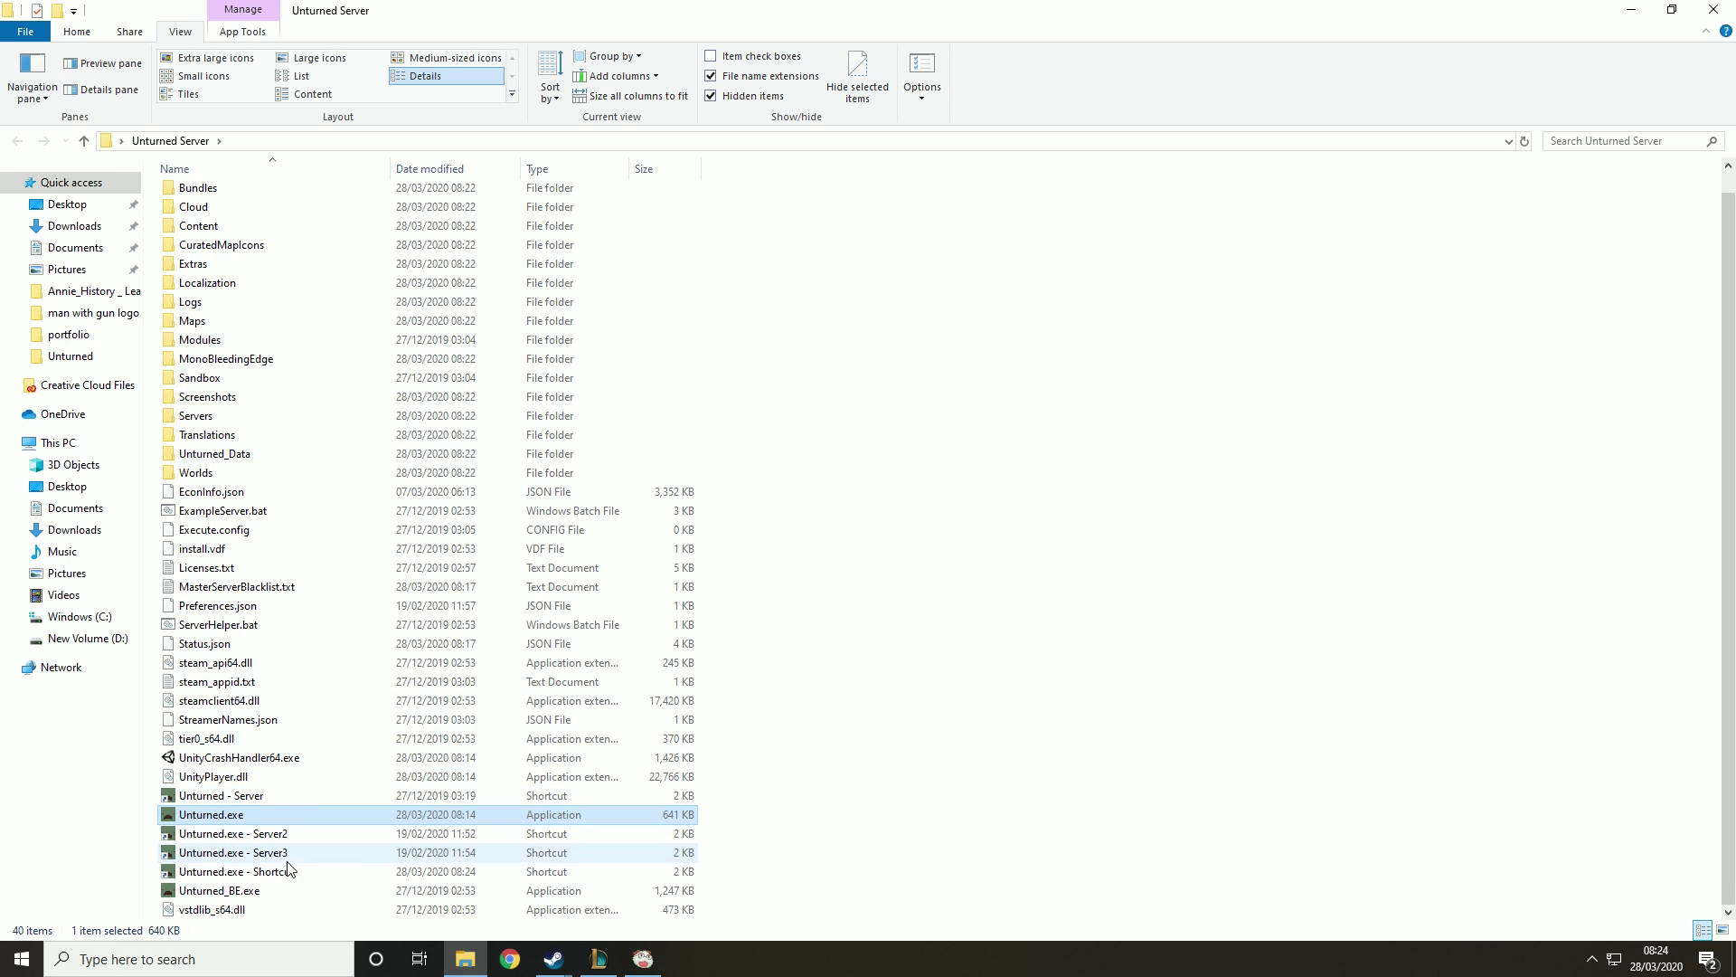
# Rename the new shortcut to 'Unturned.exe - Server4'.
pyautogui.rightClick(290, 870)
pyautogui.click(324, 840)
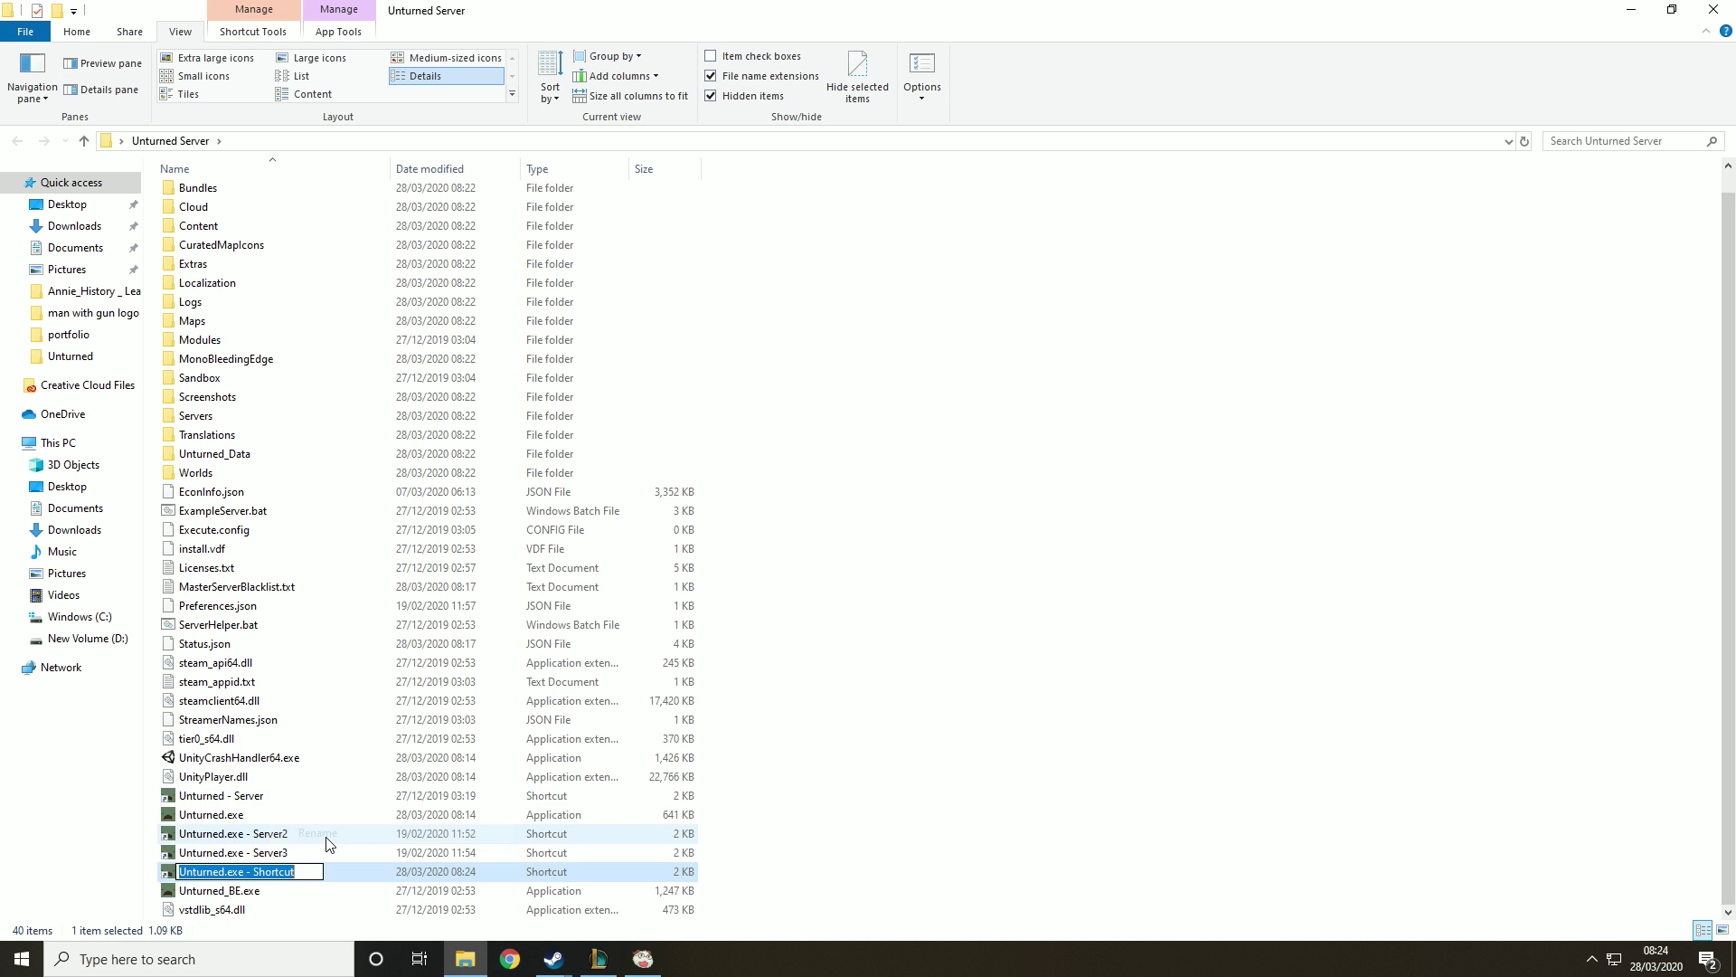
pyautogui.press('End')
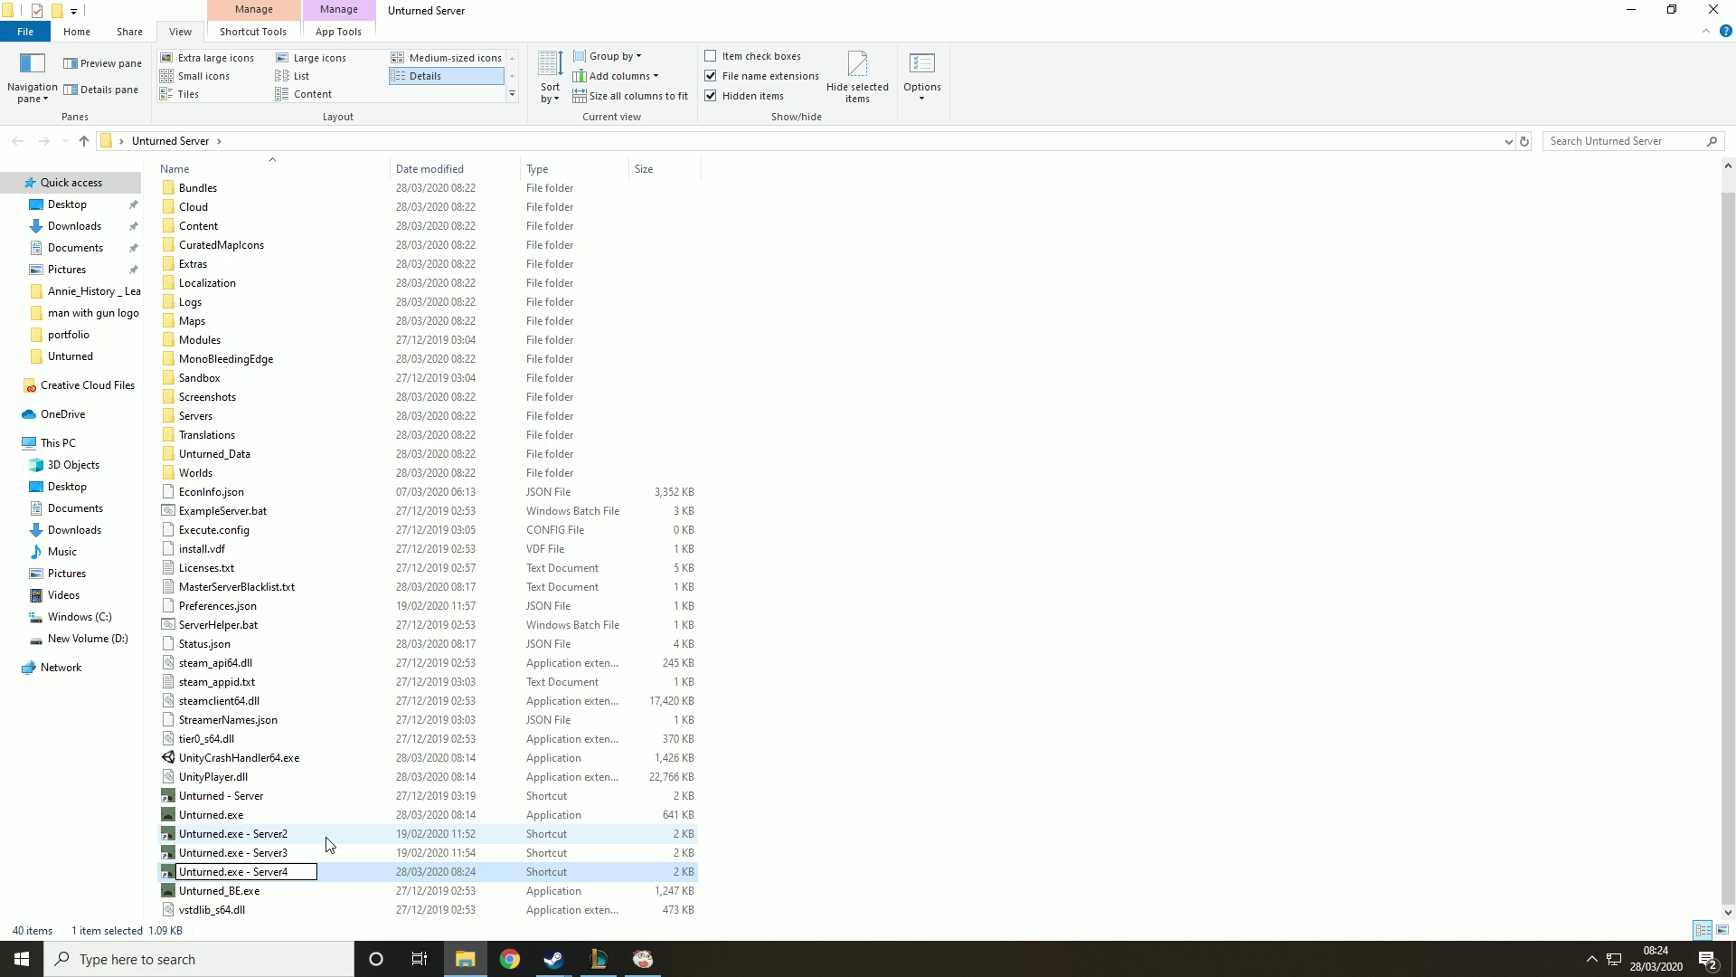
pyautogui.press('Return')
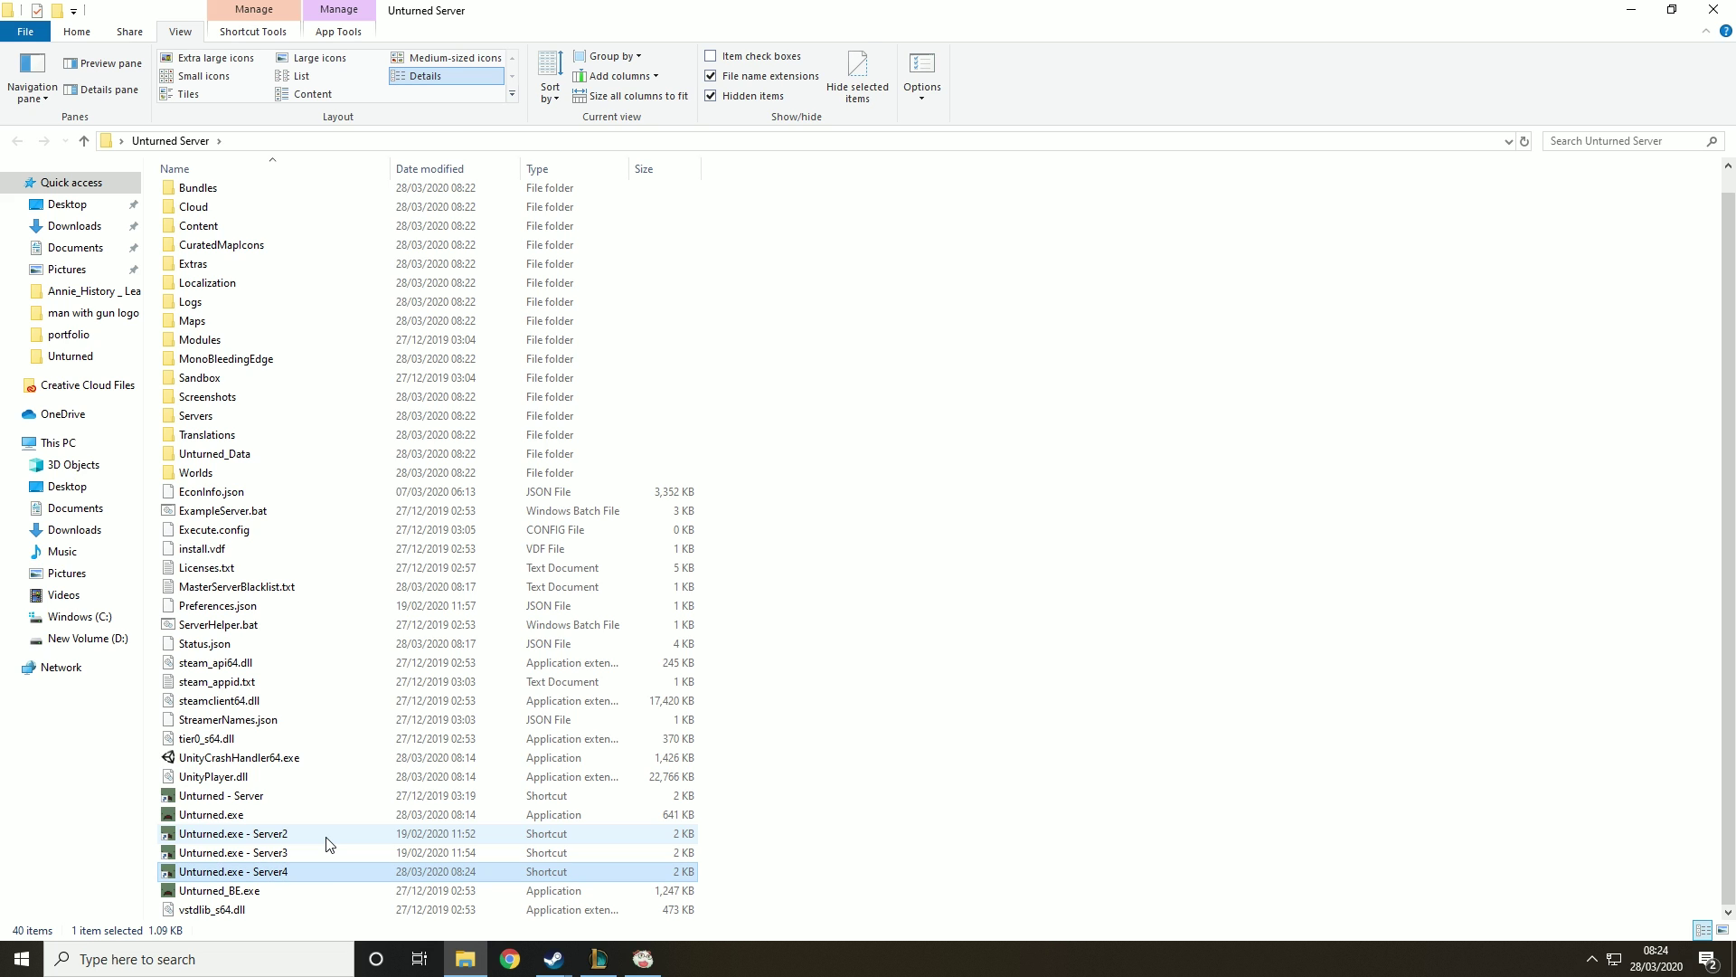
# Append '-nographics -batchmode +secureserver/YoungmindUnturned' to the Server4 shortcut's target and apply it.
pyautogui.rightClick(287, 873)
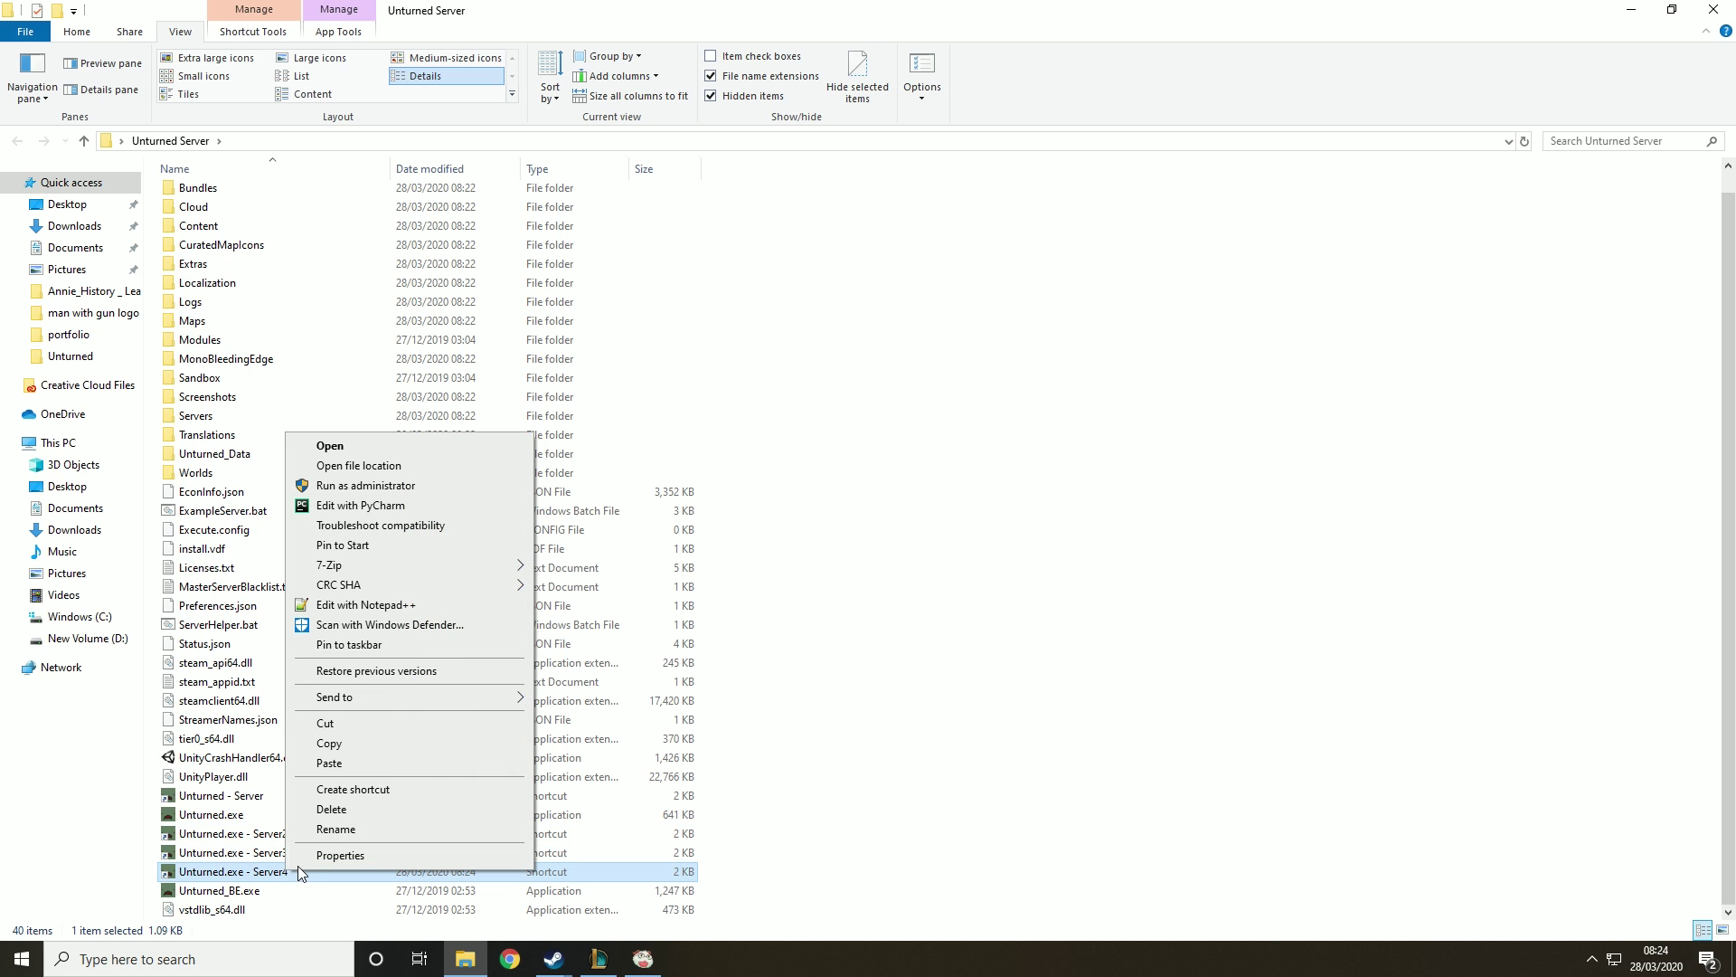
pyautogui.click(328, 855)
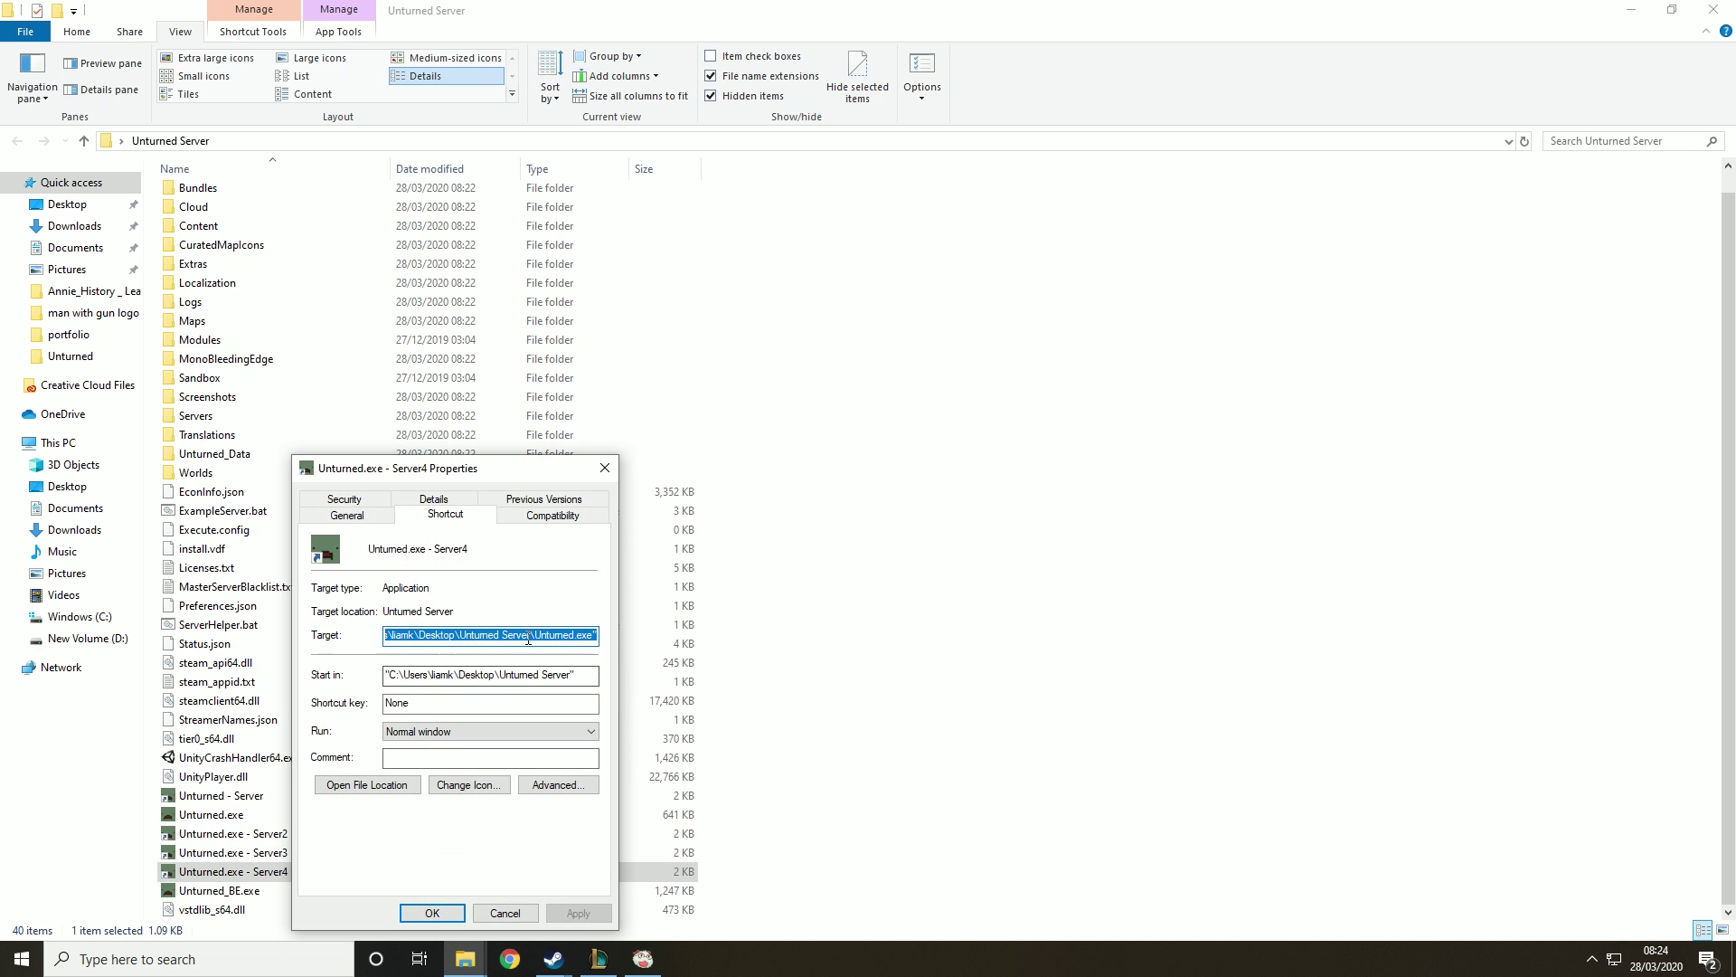
pyautogui.click(528, 637)
pyautogui.click(598, 635)
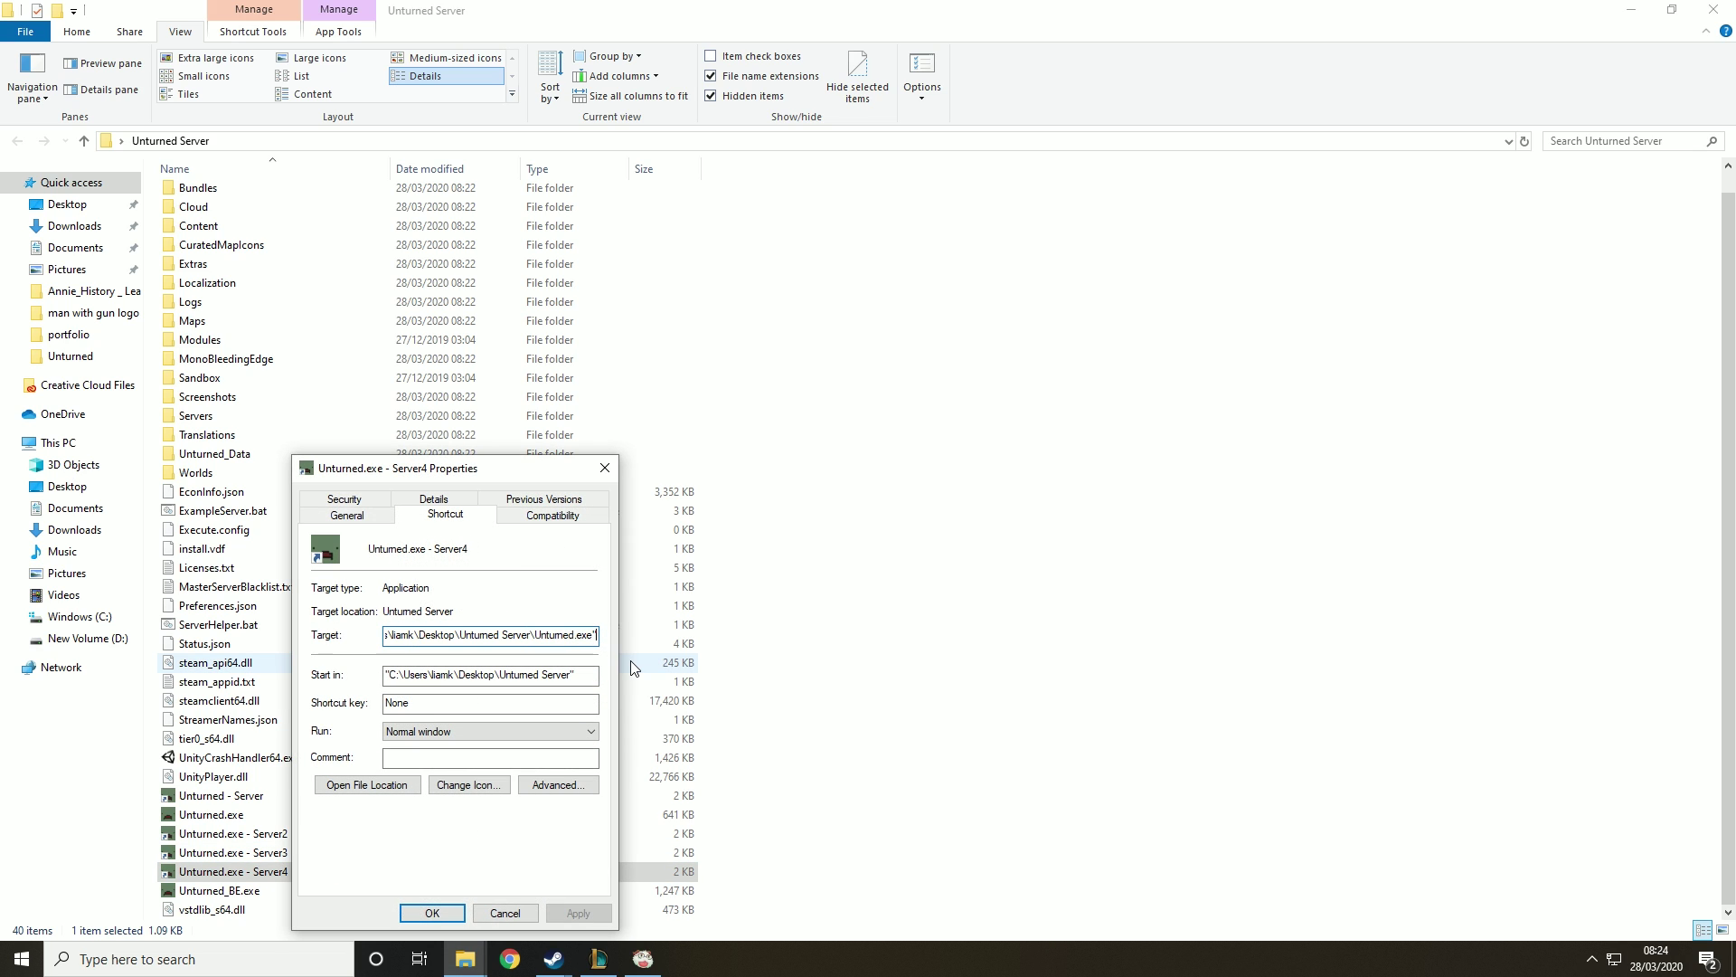
pyautogui.write('-n')
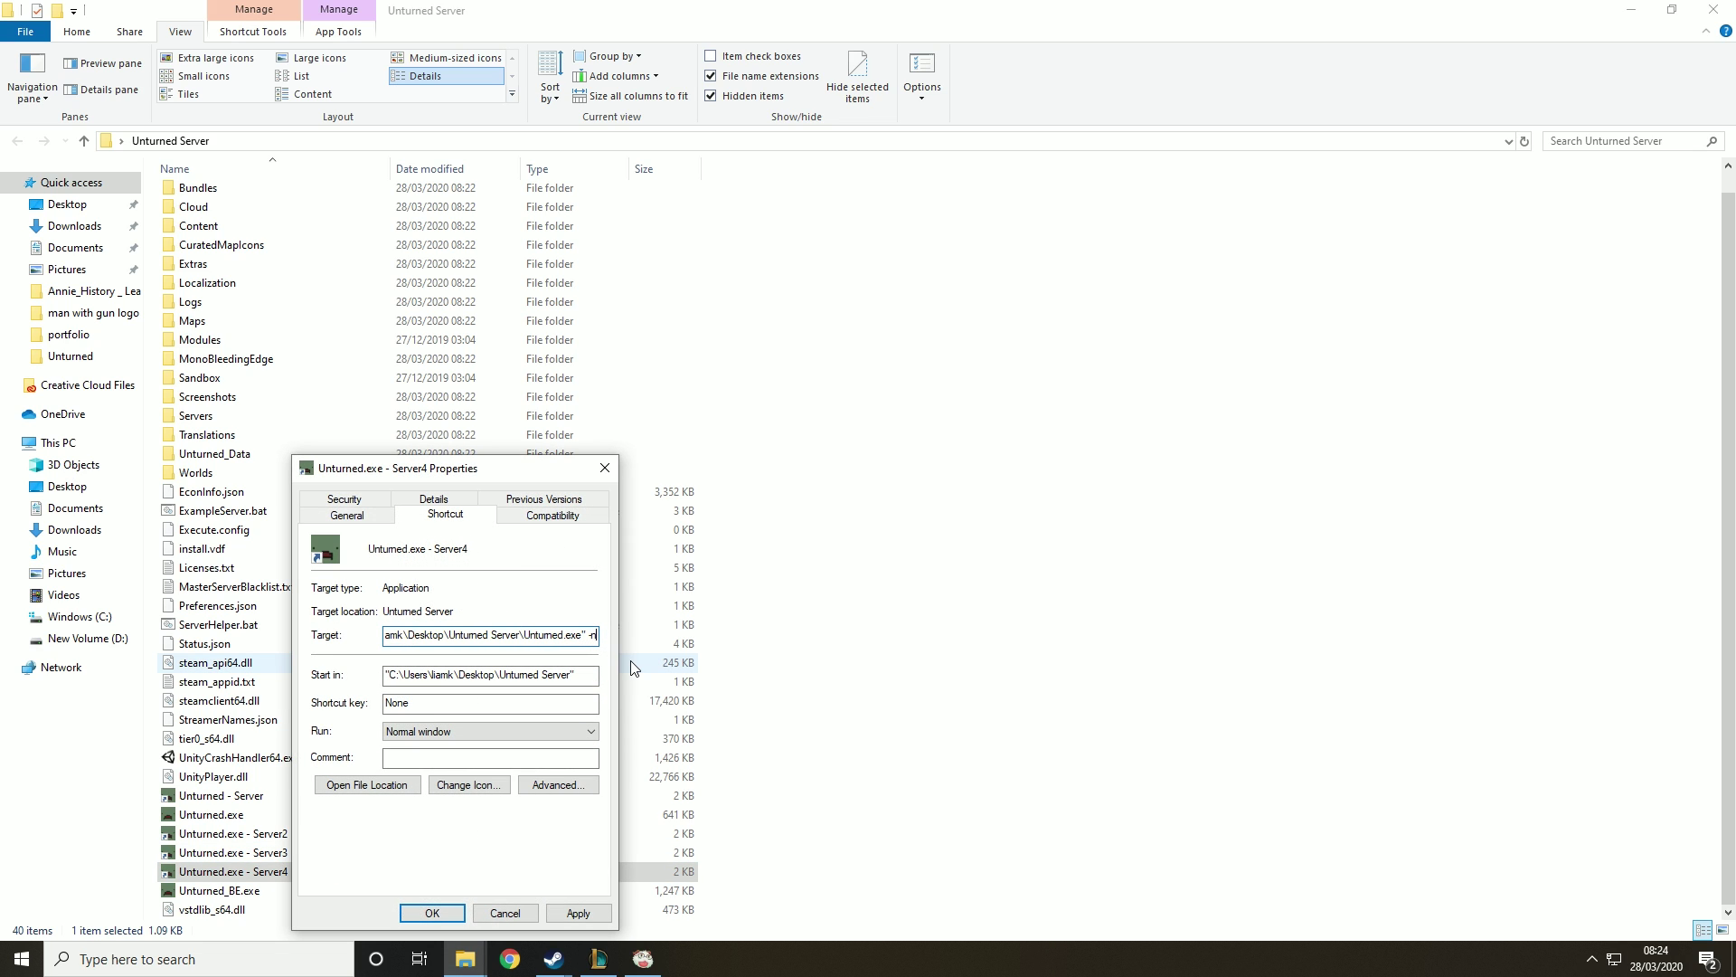
pyautogui.write('ographics ')
pyautogui.write('-batchmode')
pyautogui.write(' +secures')
pyautogui.write('erver/')
pyautogui.write('Youngmind')
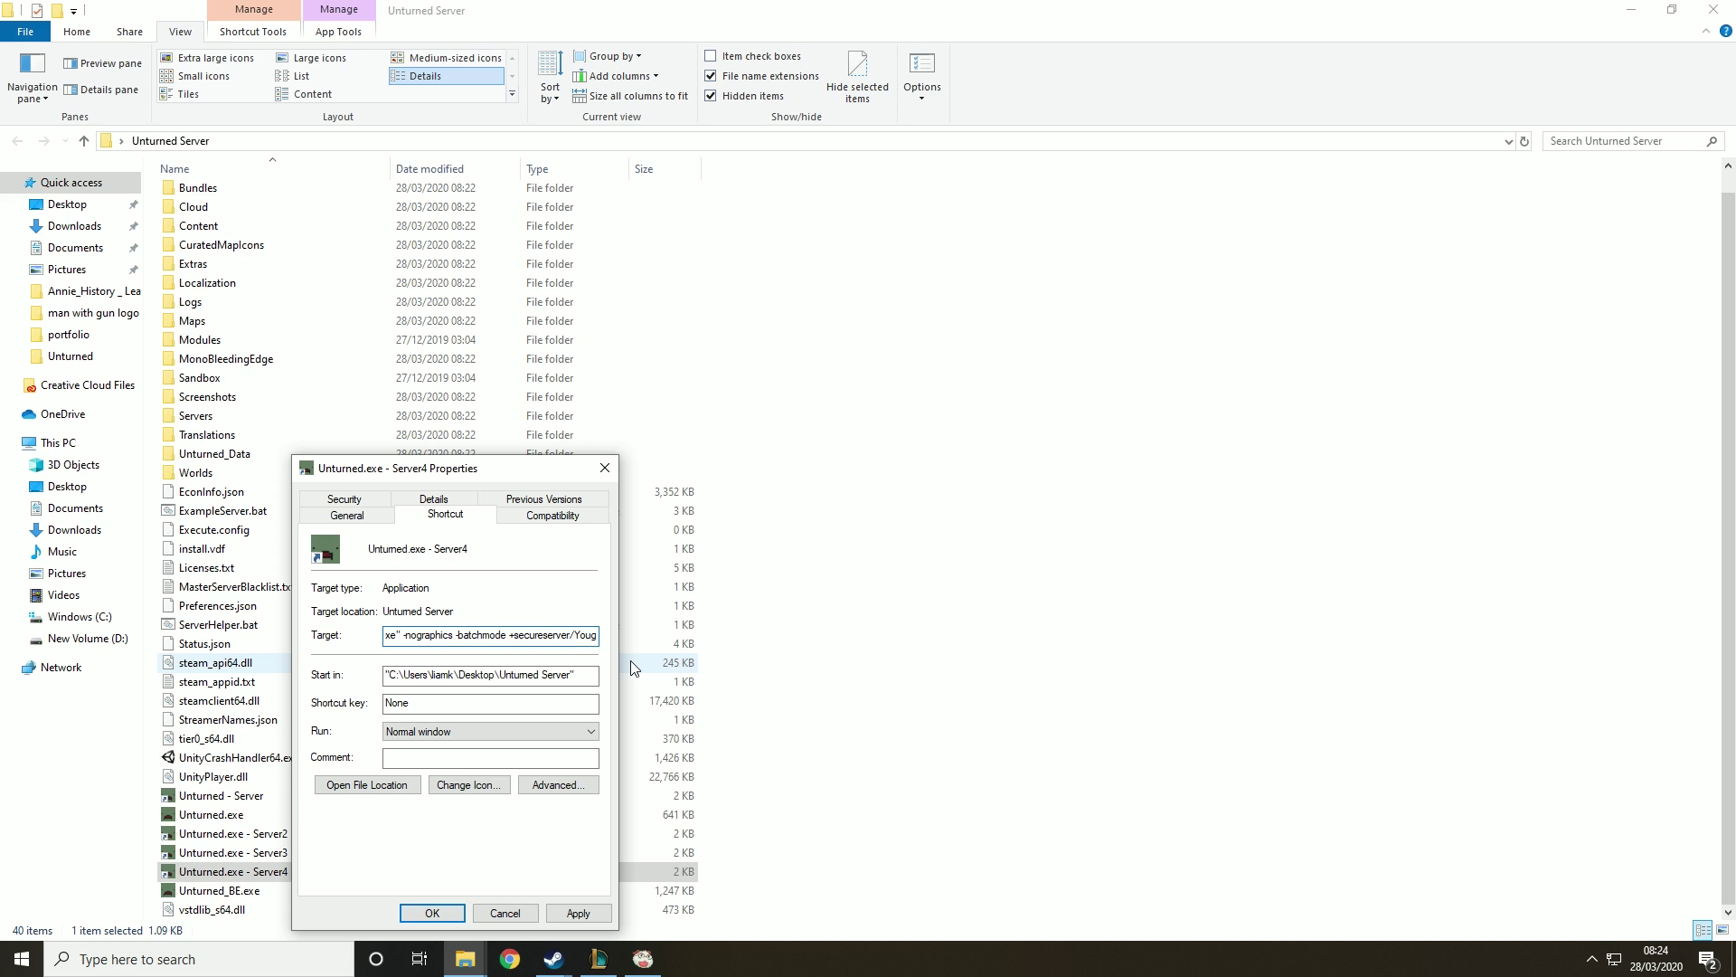
pyautogui.write('Unturned')
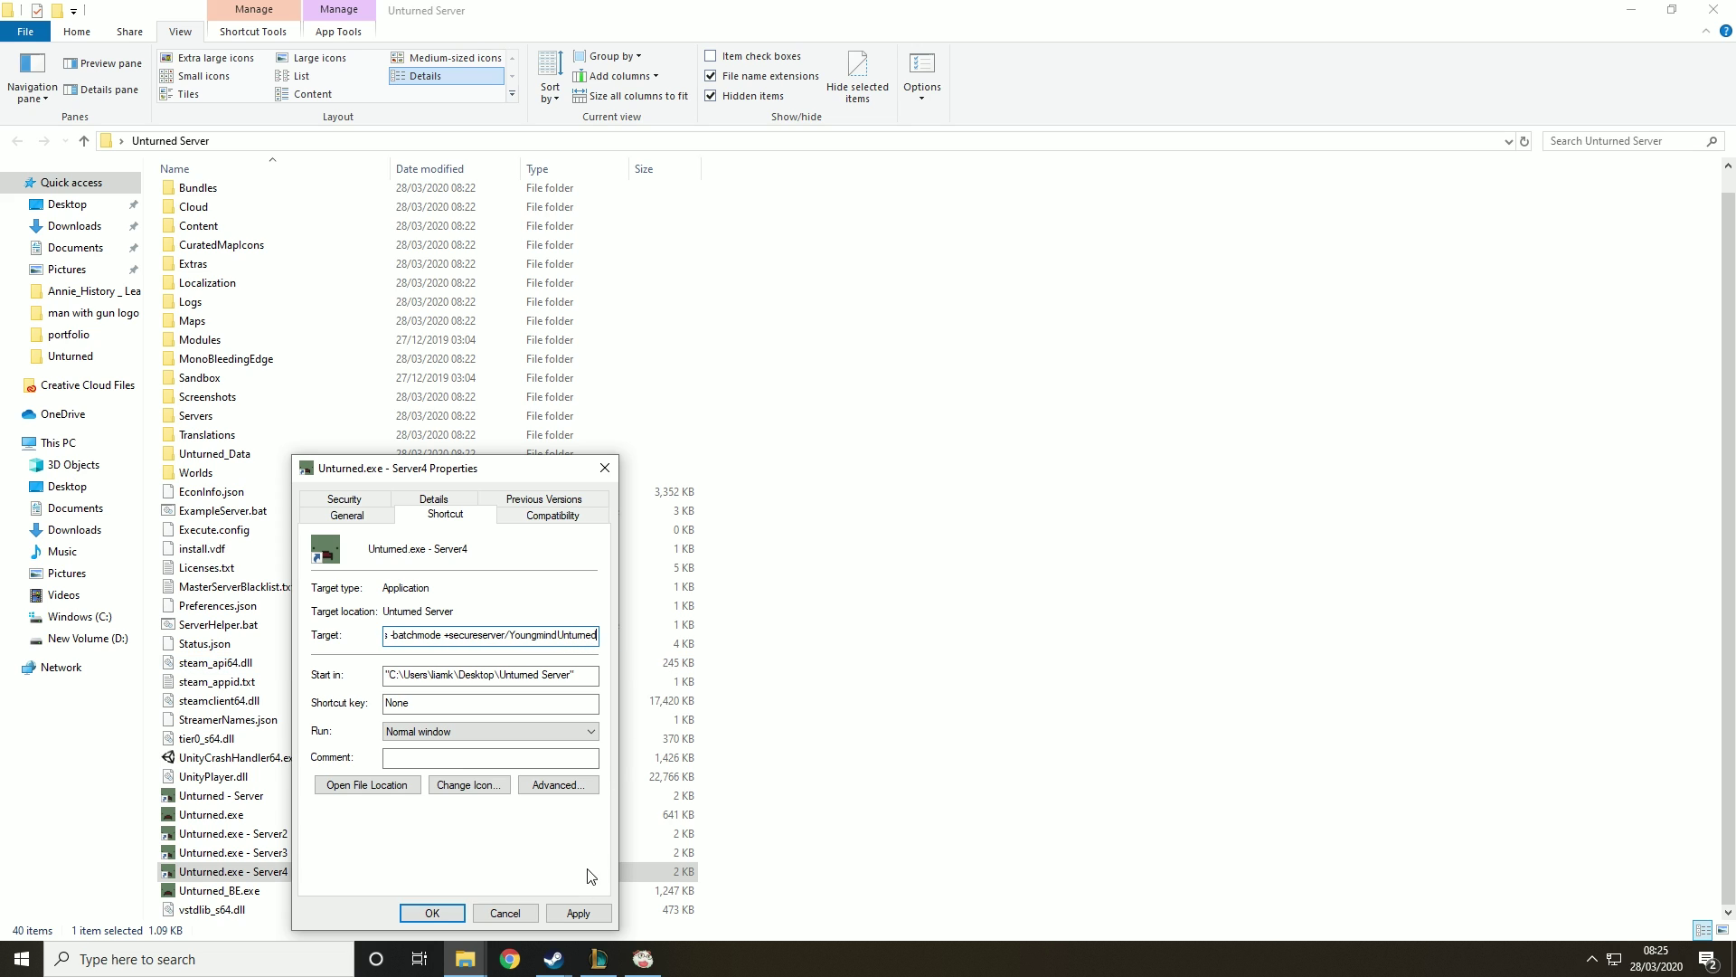
pyautogui.click(588, 908)
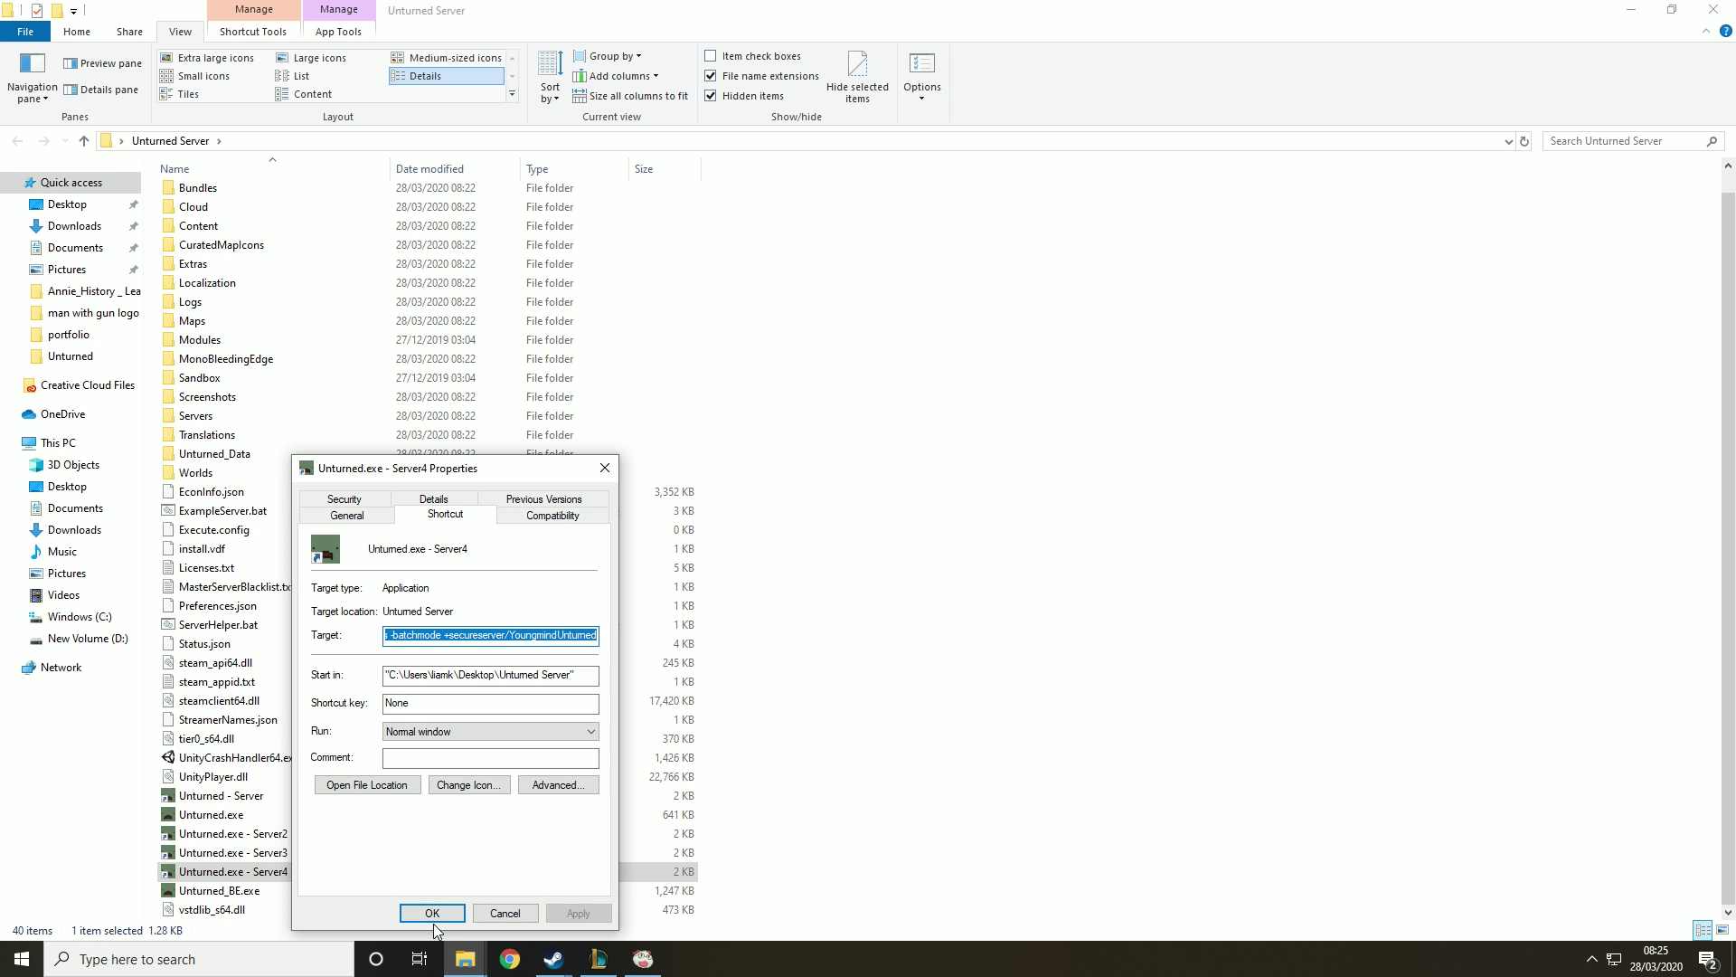
# Run the Server4 server, allow it through the firewall, and shut it down once loaded.
pyautogui.click(432, 914)
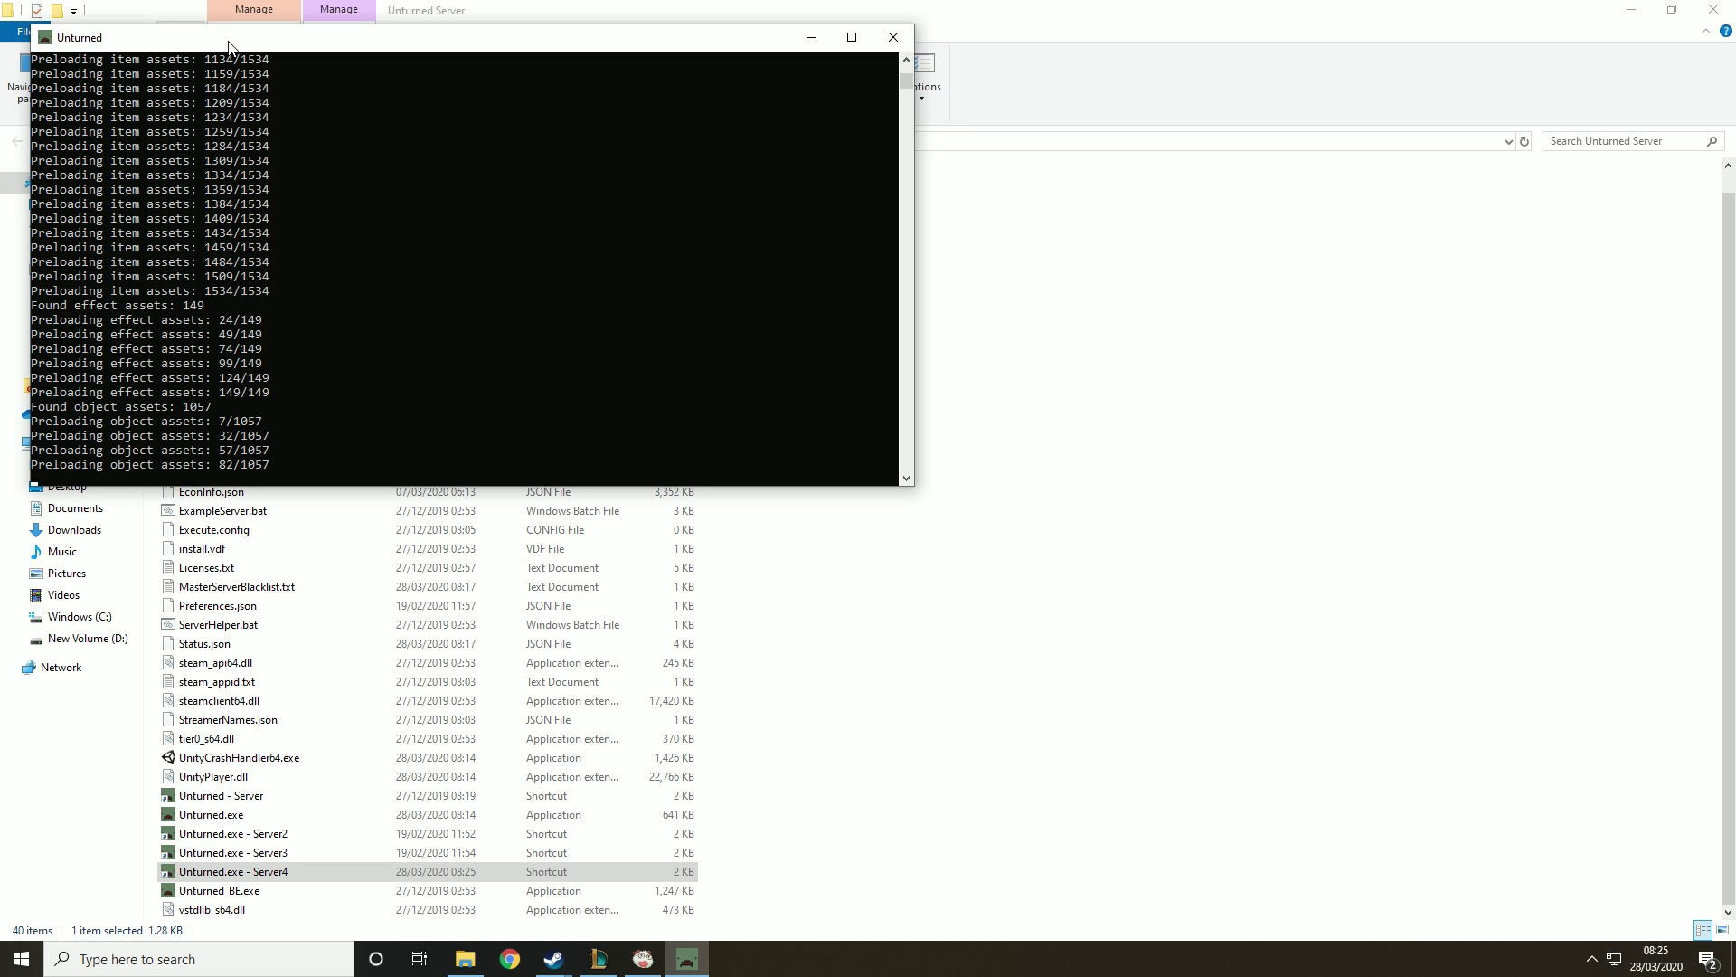
pyautogui.moveTo(232, 40); pyautogui.dragTo(920, 98)
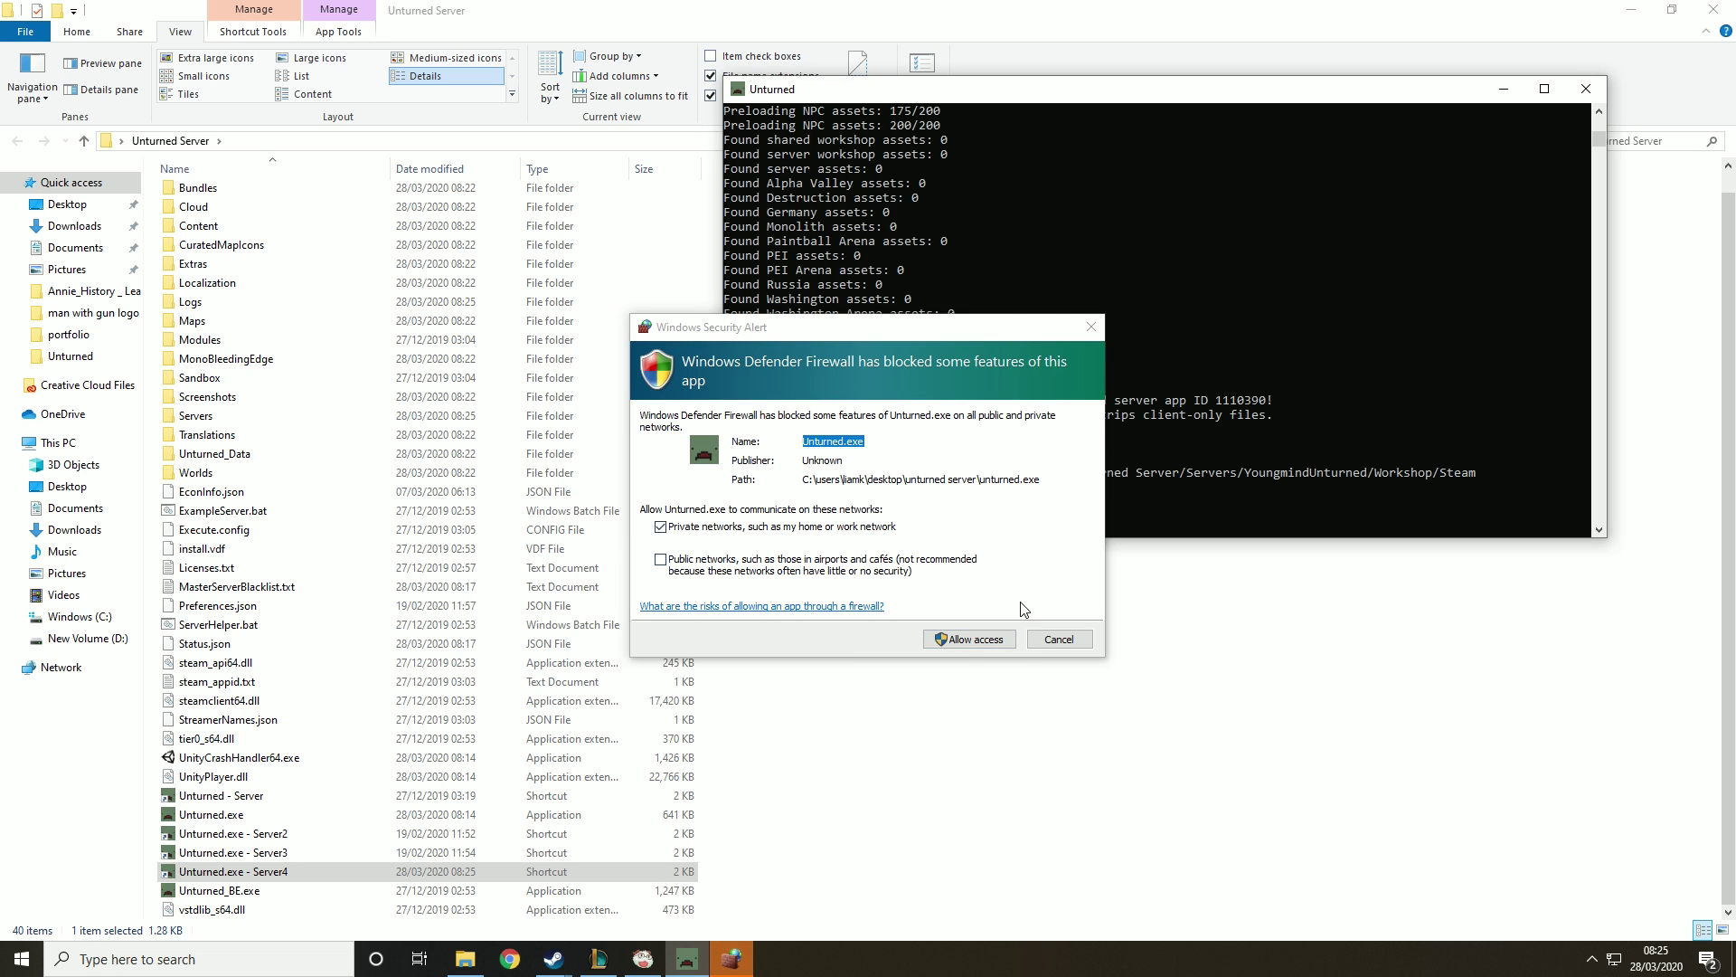
pyautogui.click(974, 639)
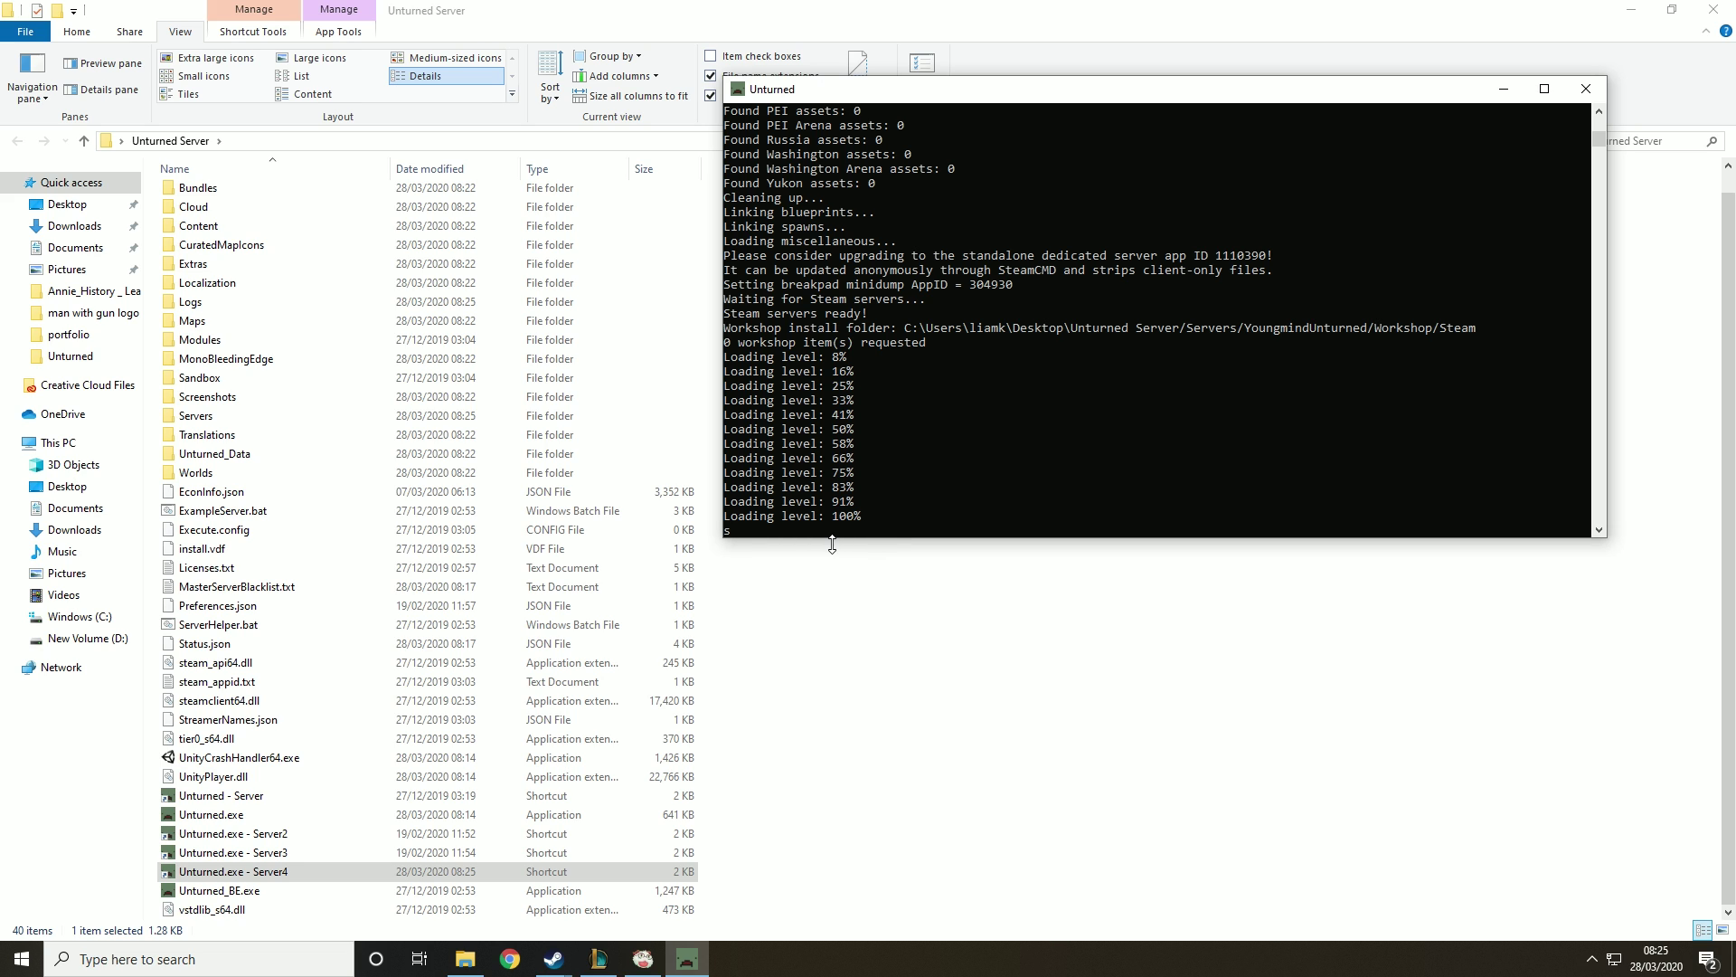
pyautogui.write('wn')
pyautogui.press('Return')
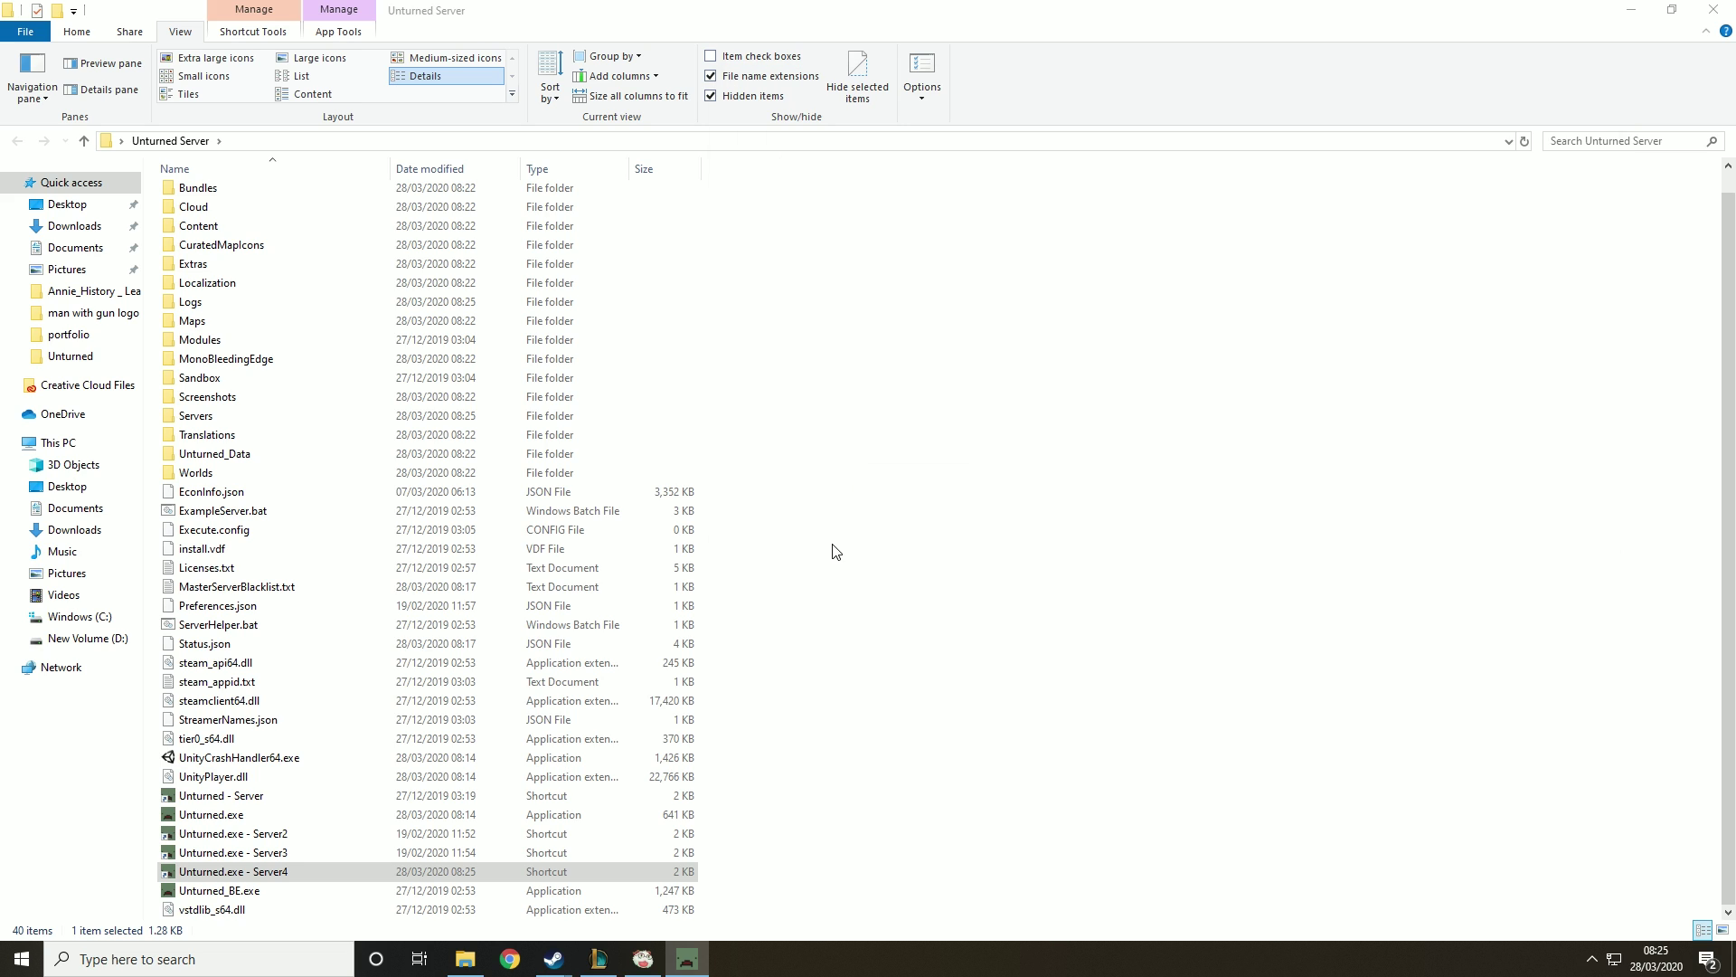
# Go into Servers > YoungmindUnturned > Server and select Commands.dat.
pyautogui.doubleClick(252, 420)
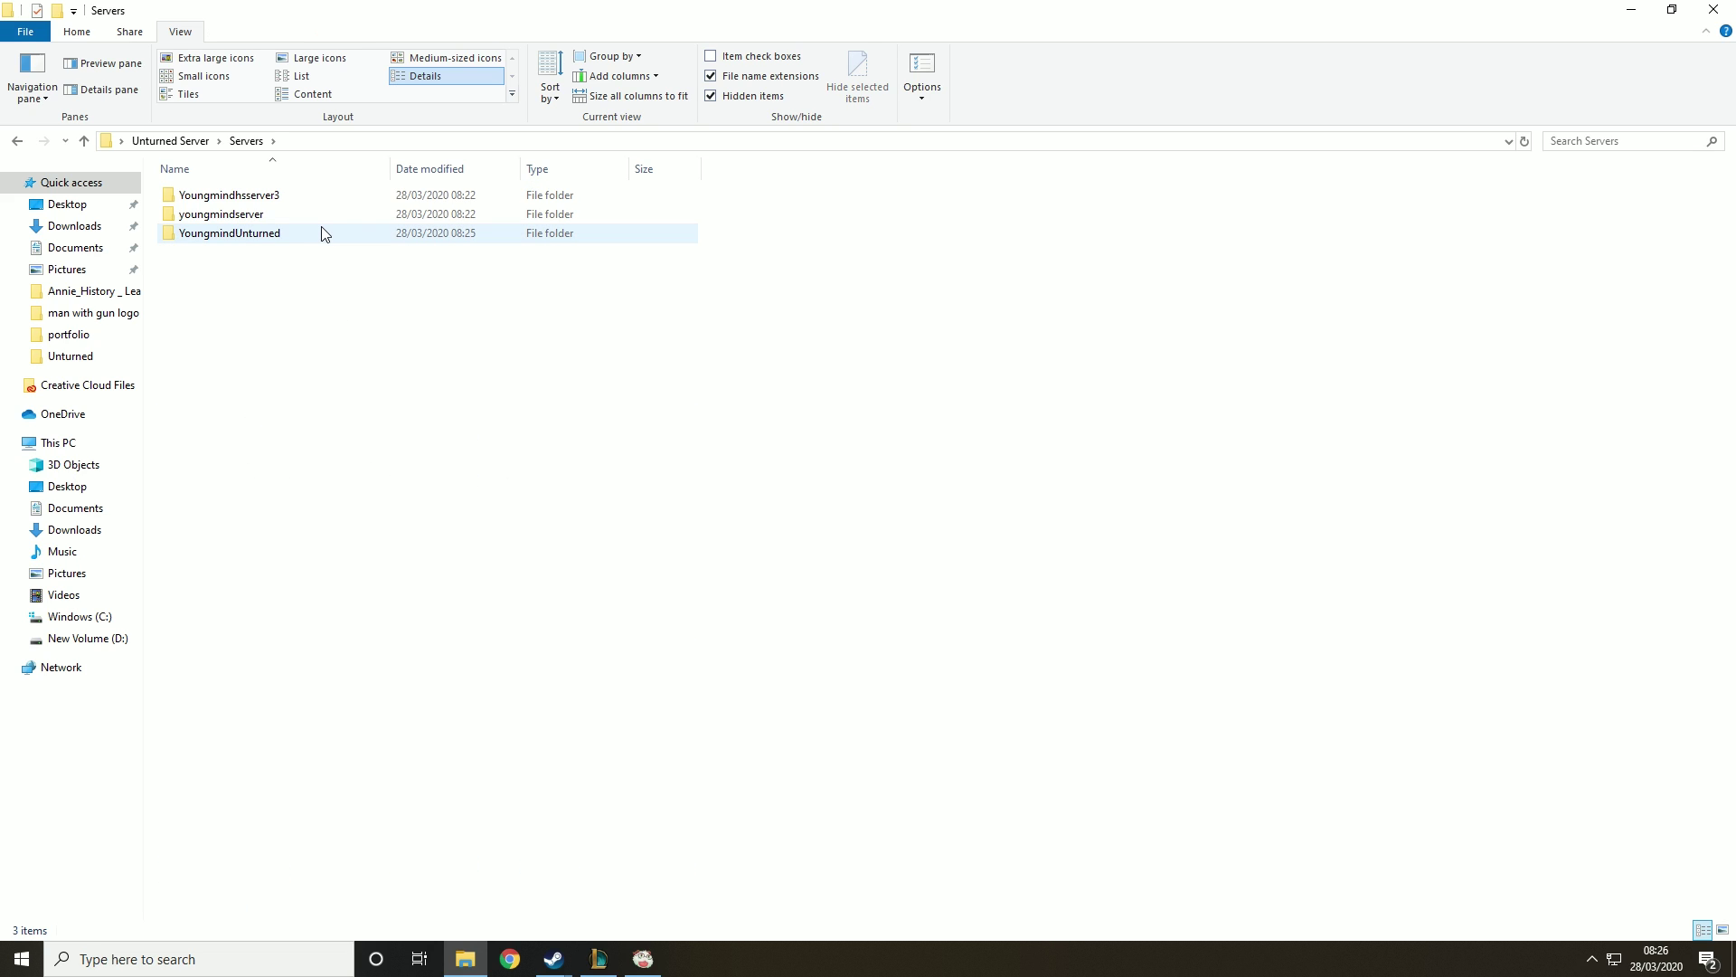
pyautogui.click(220, 246)
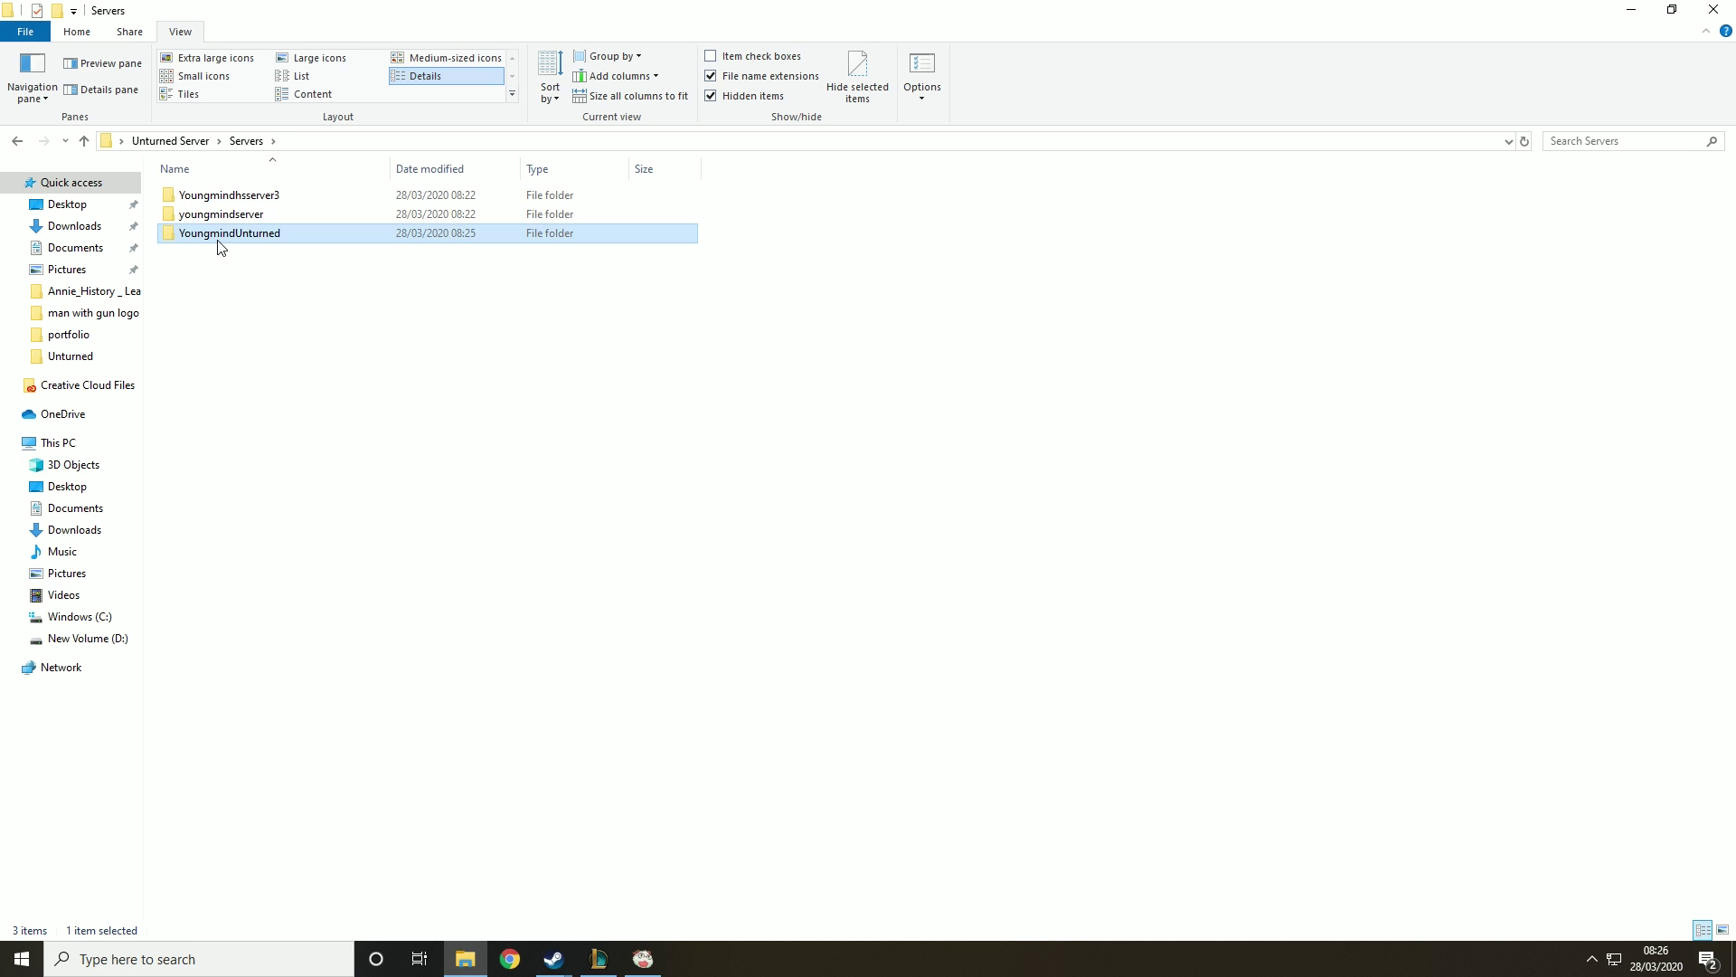
pyautogui.doubleClick(220, 247)
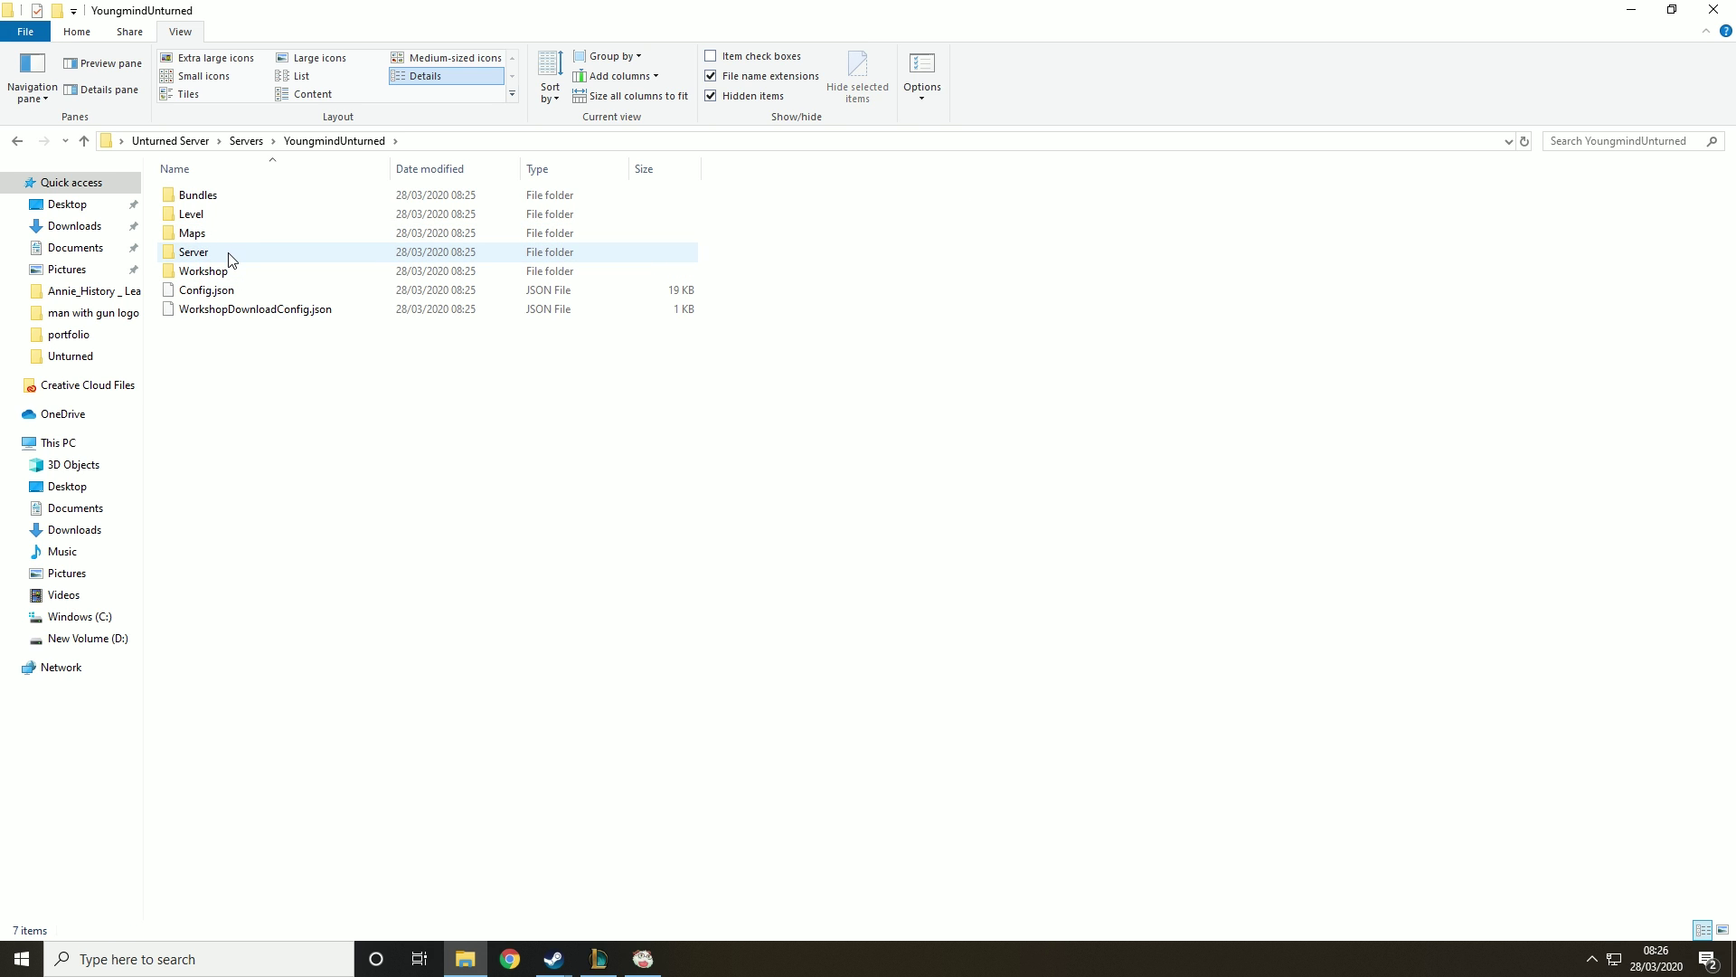
pyautogui.doubleClick(232, 259)
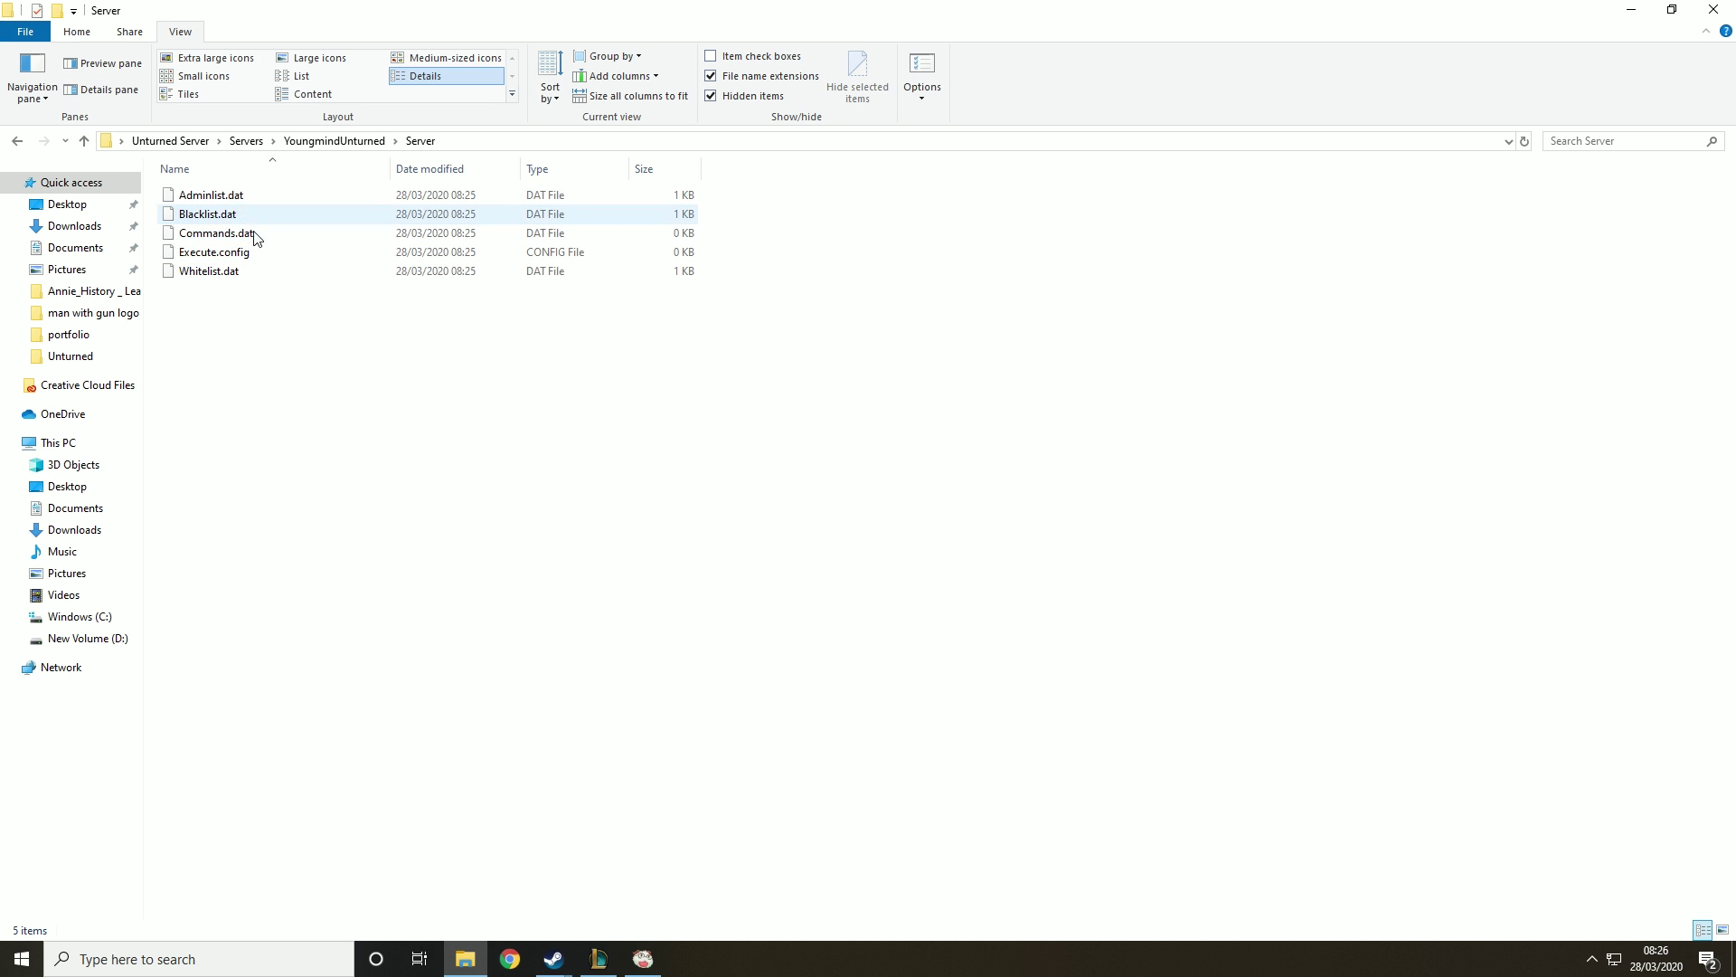
pyautogui.click(247, 237)
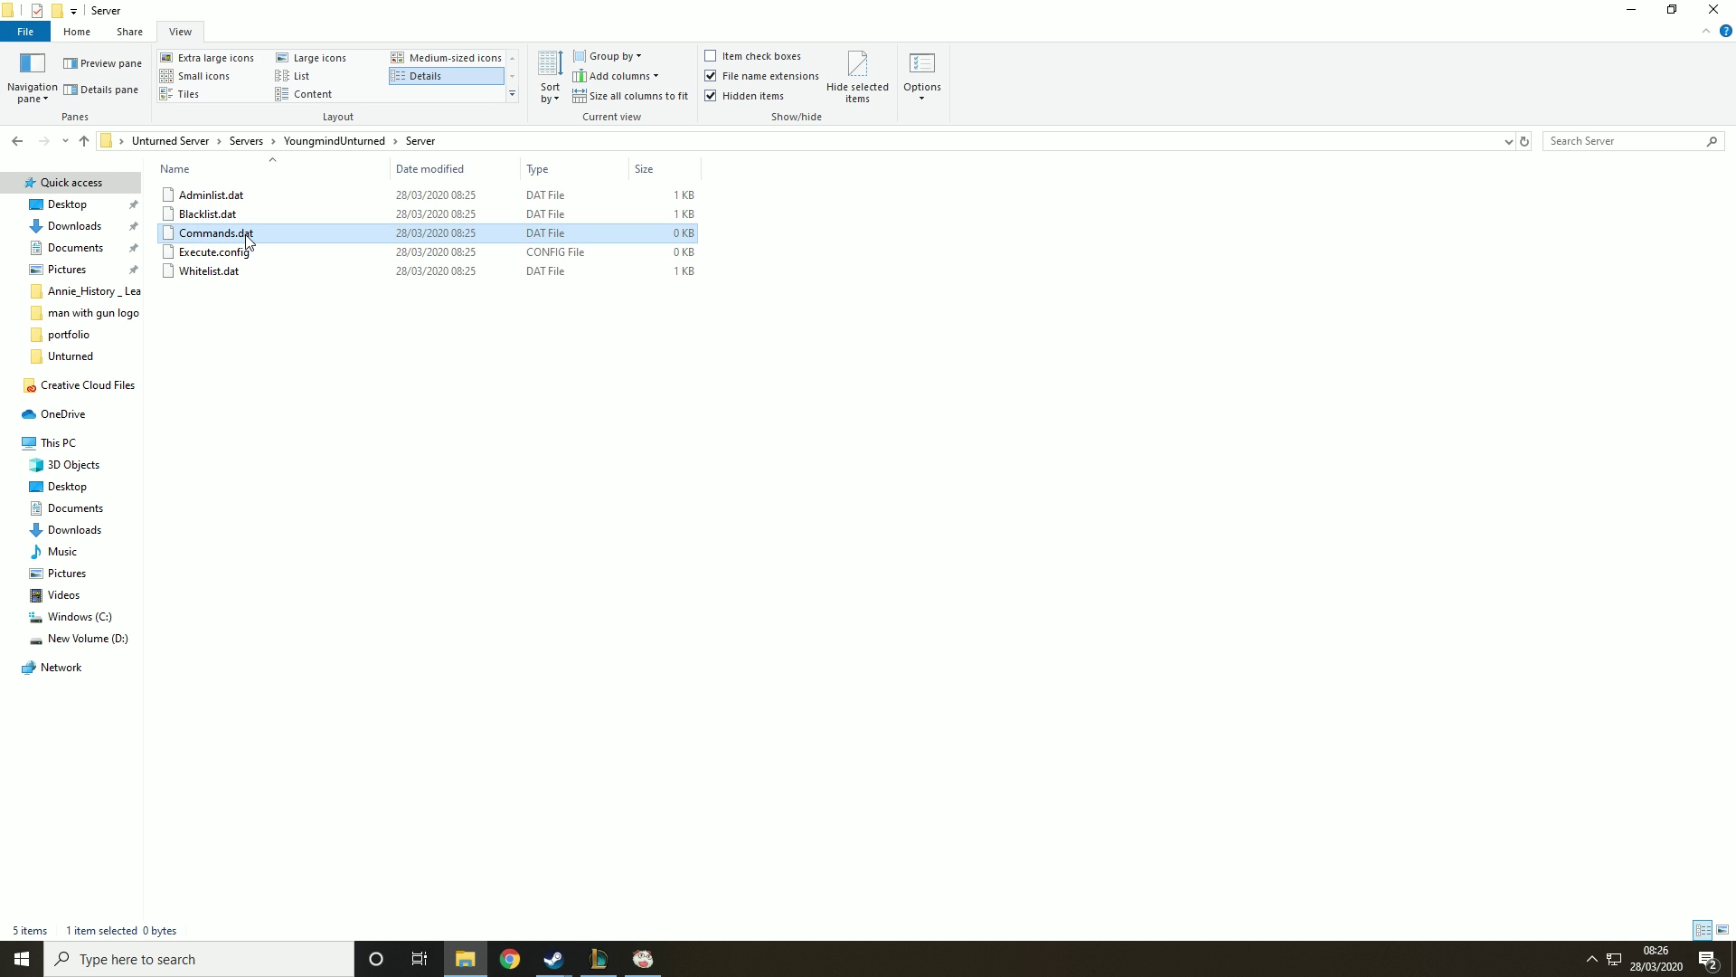
# Open Commands.dat in Notepad++, declining the update offer.
pyautogui.rightClick(247, 237)
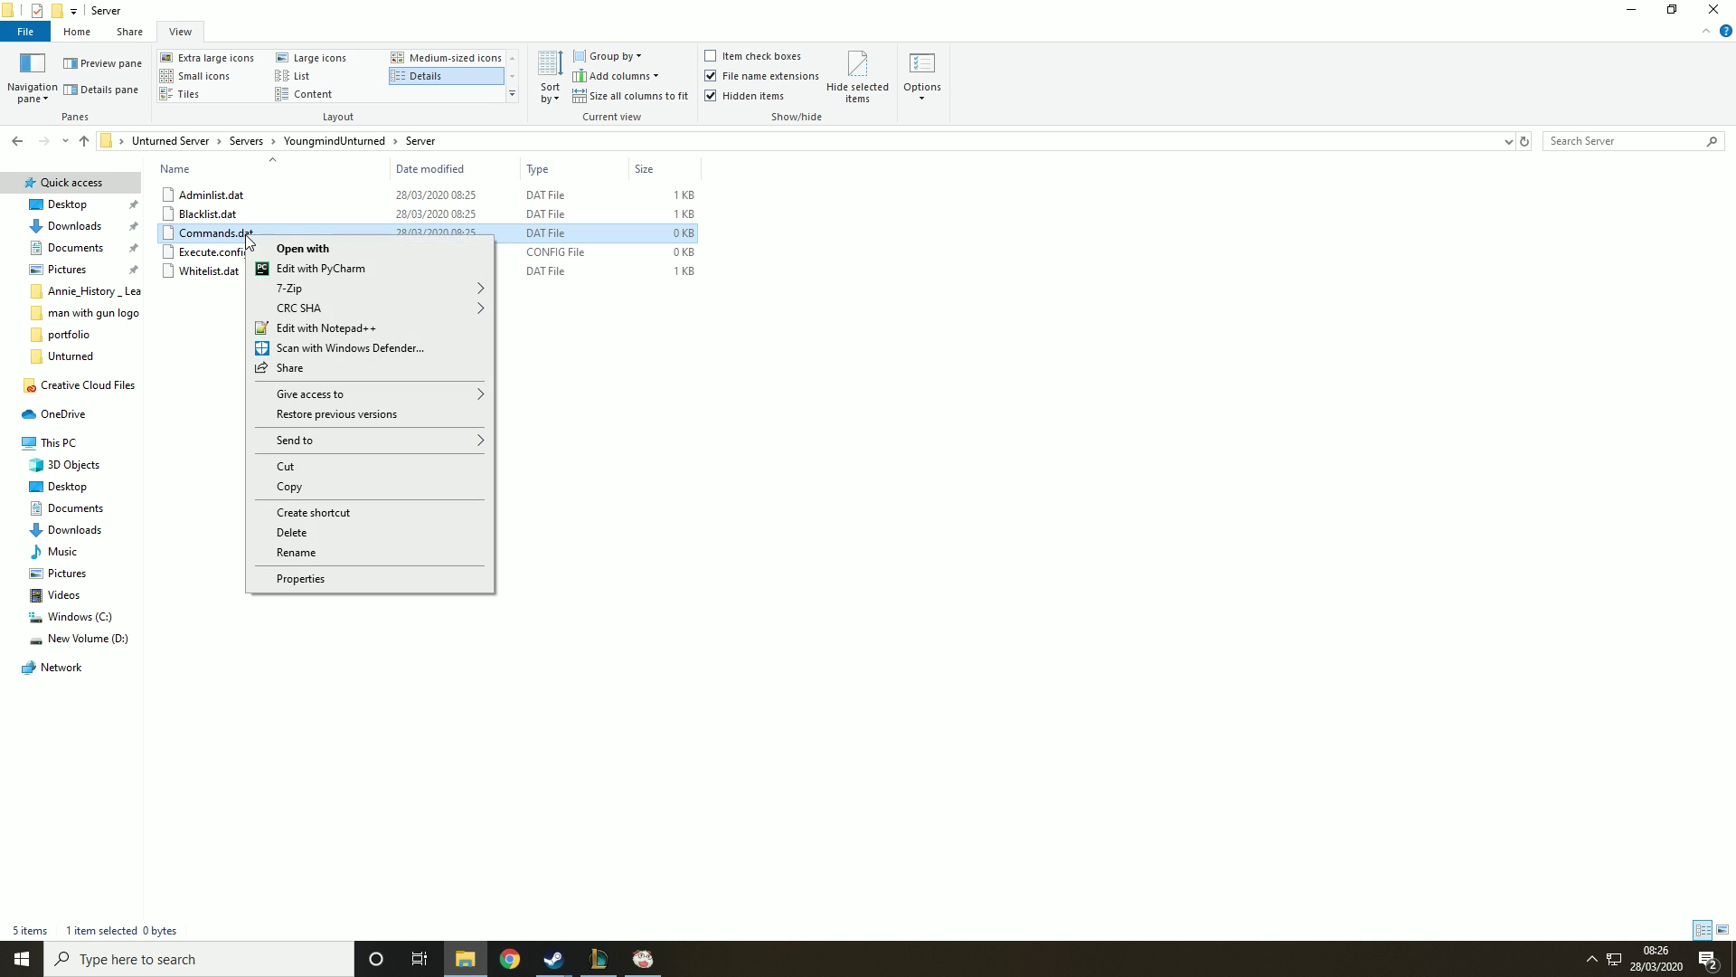
pyautogui.click(324, 333)
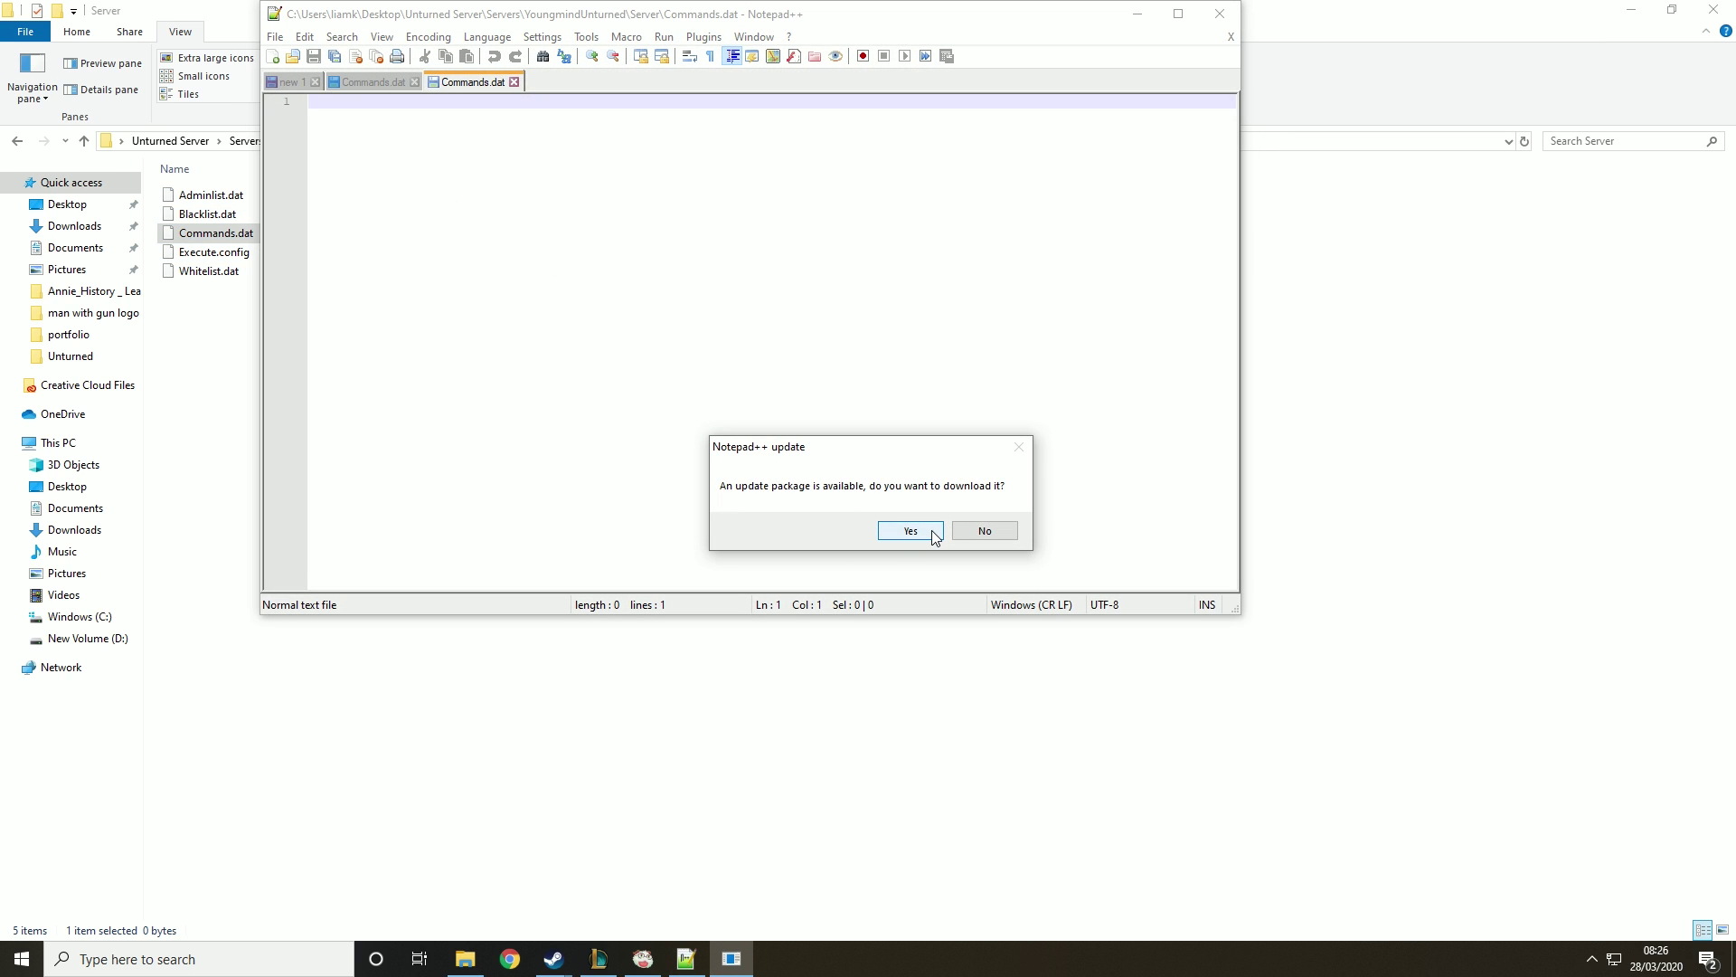
pyautogui.click(970, 532)
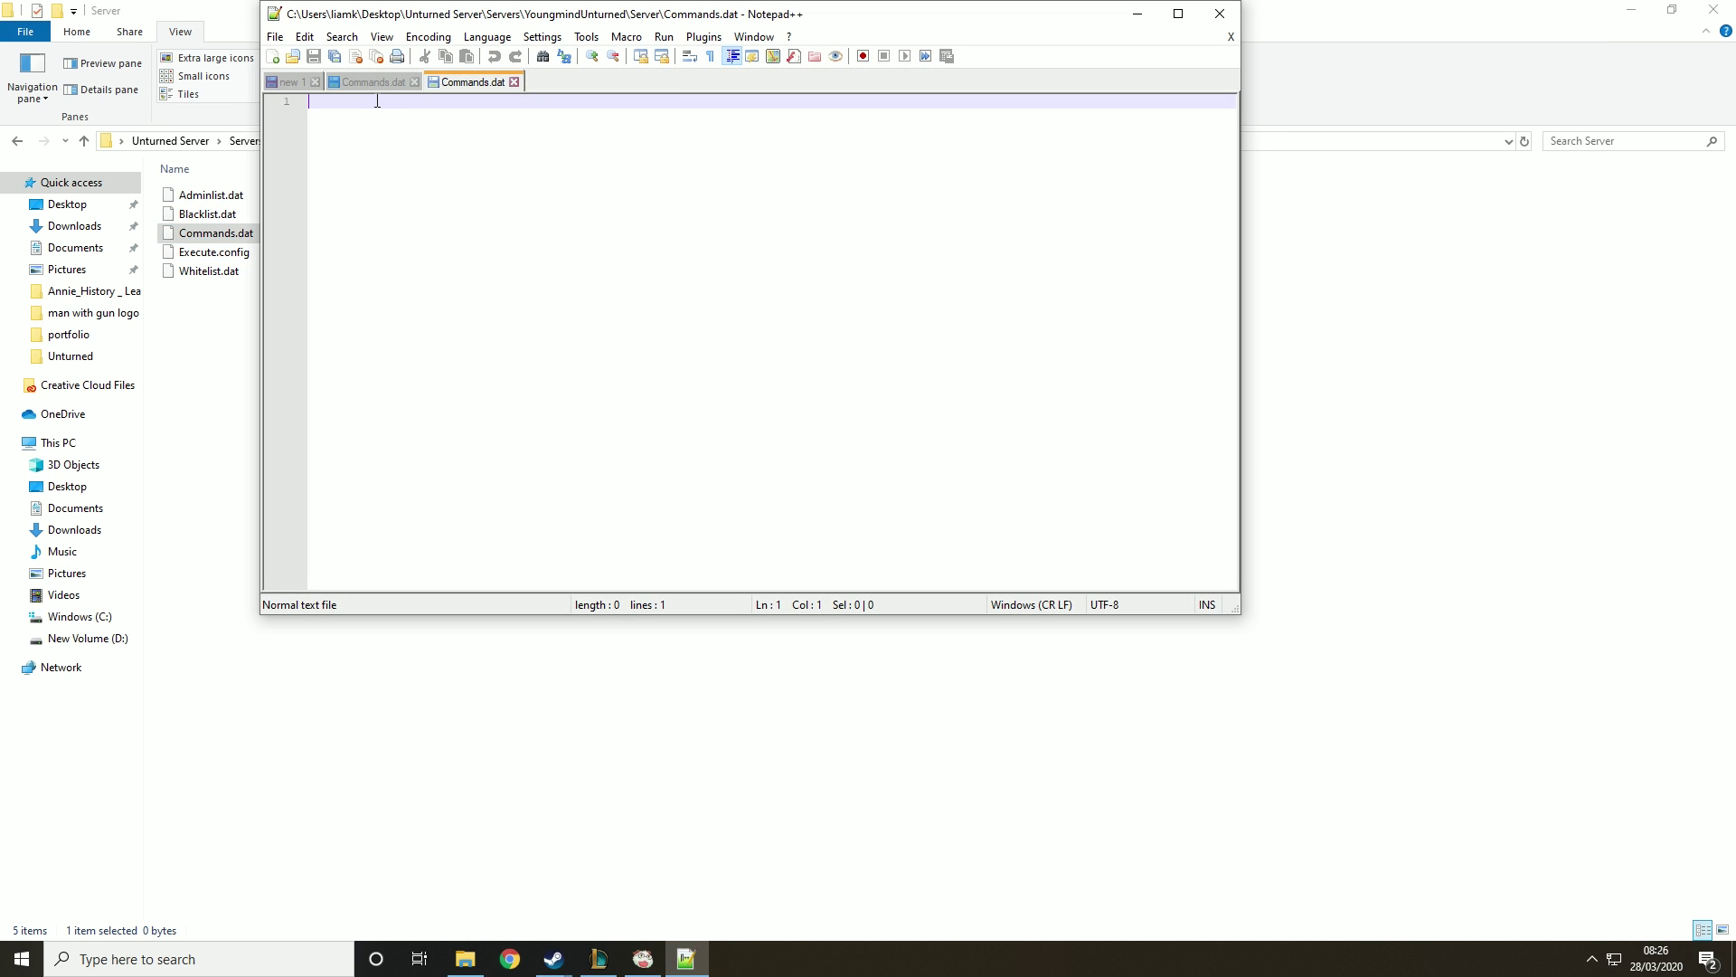
# Write name Youngmind, port 27015, map PEI and a password line, then save.
pyautogui.write('name')
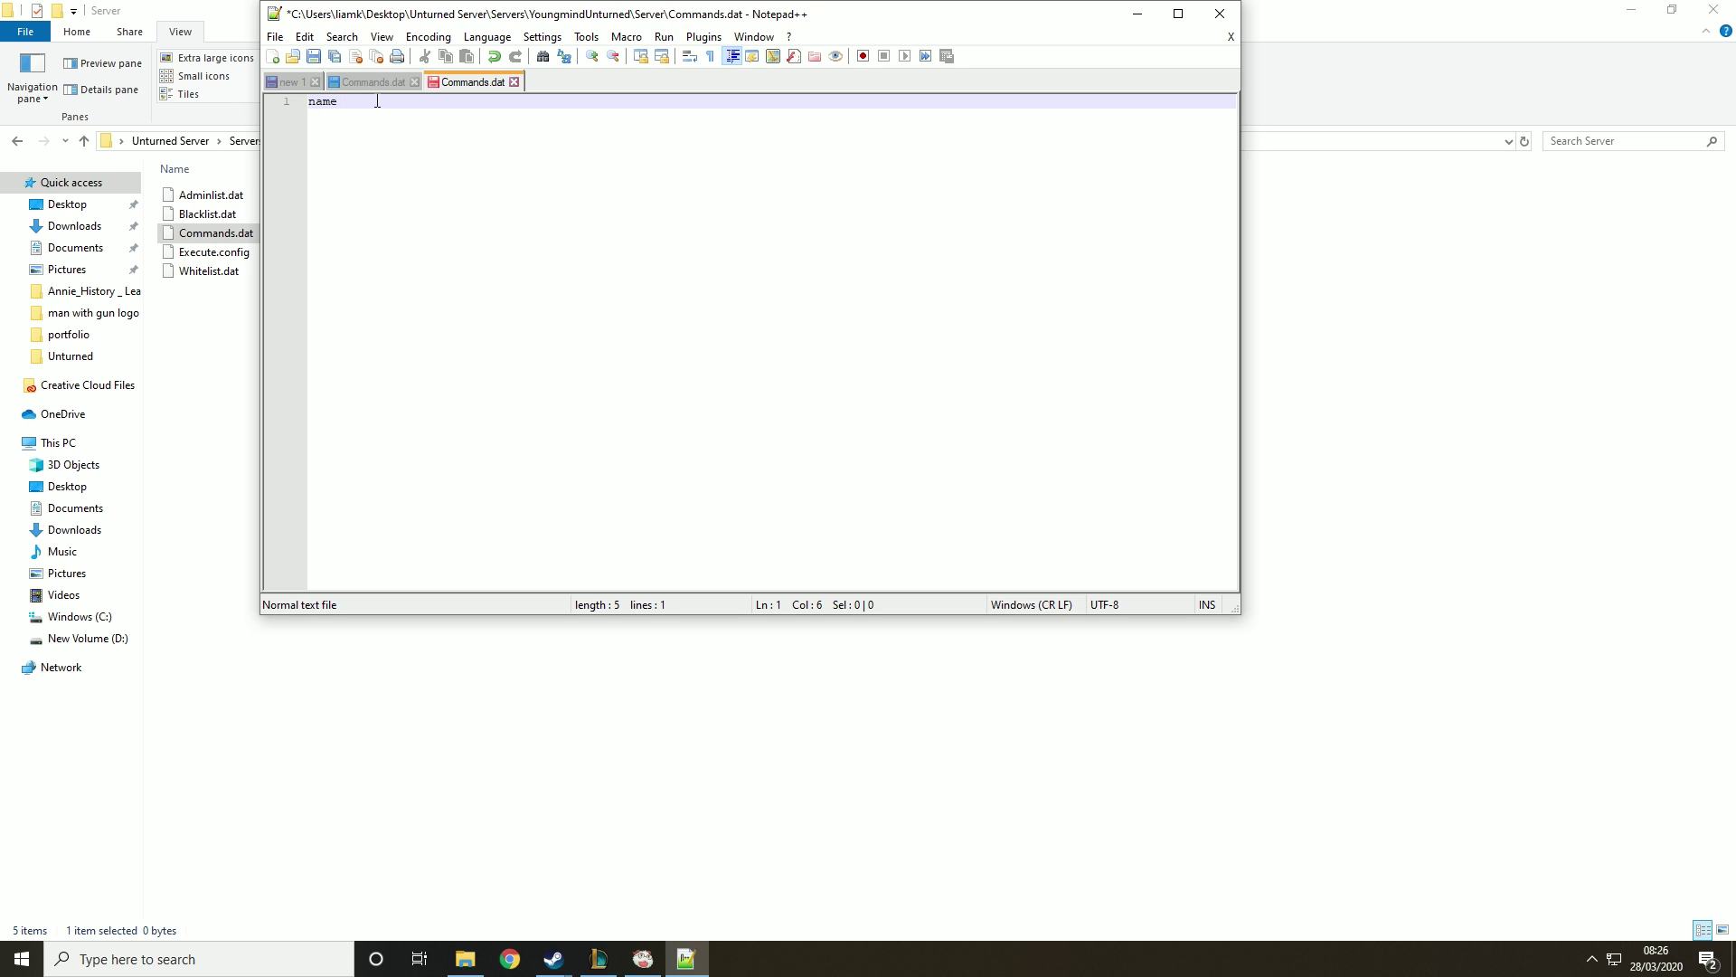
pyautogui.write(' Youngmind')
pyautogui.press('Return')
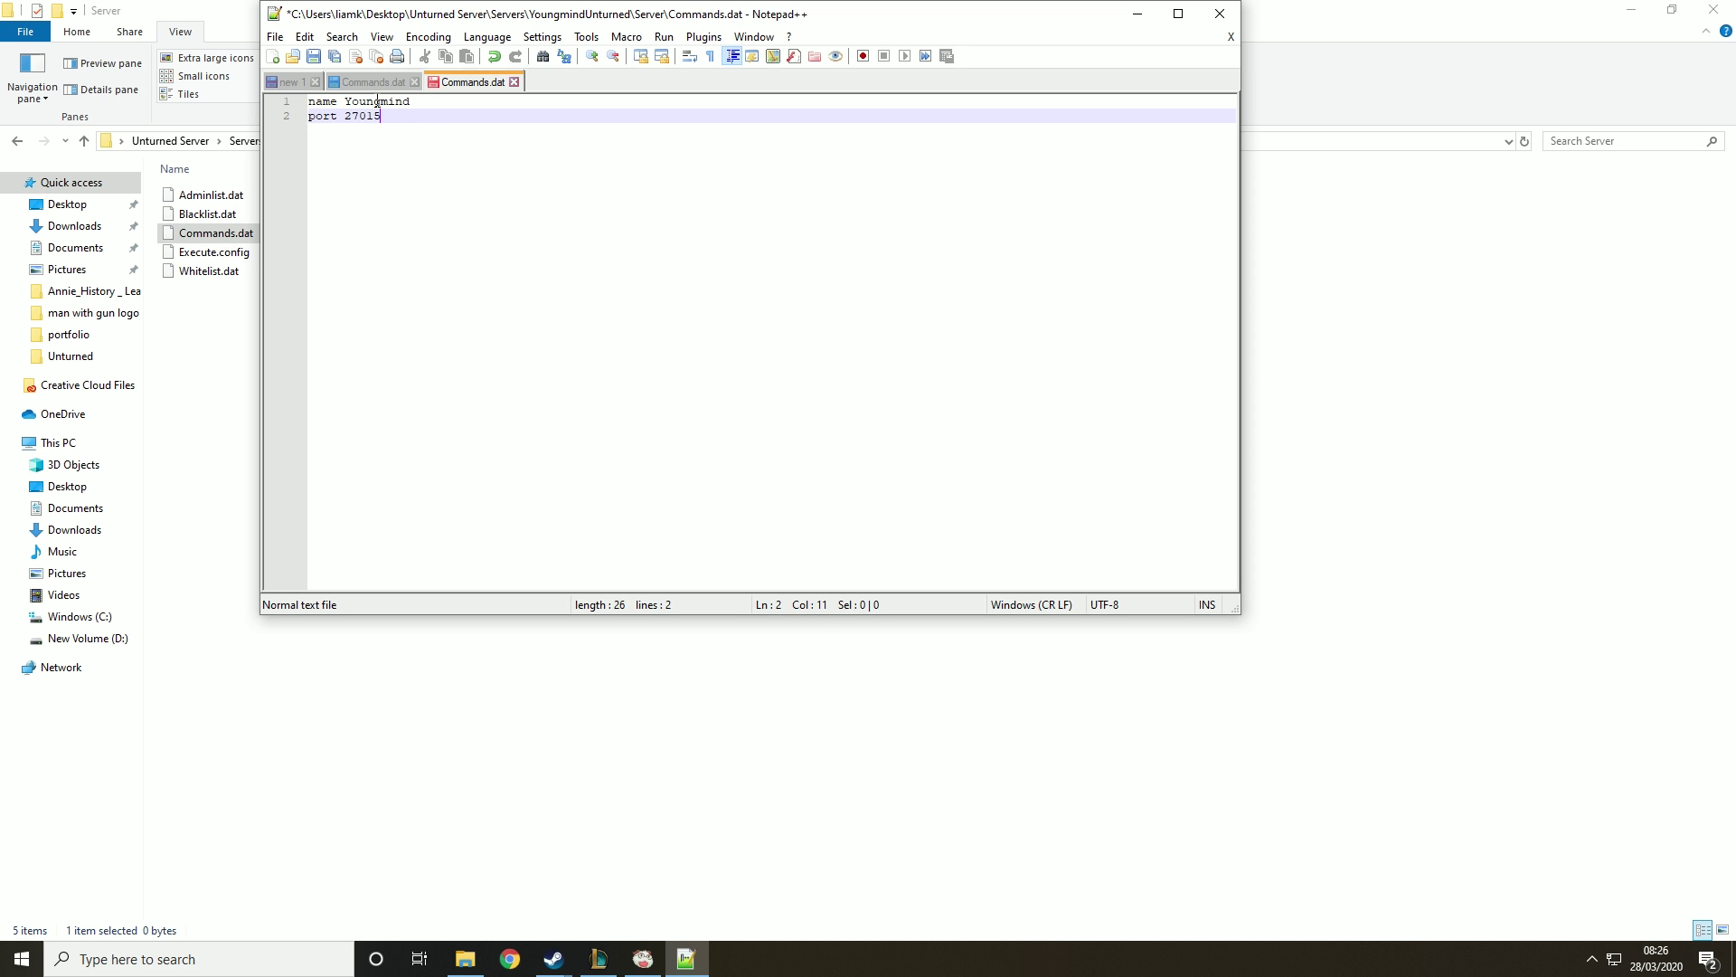
pyautogui.press('Return')
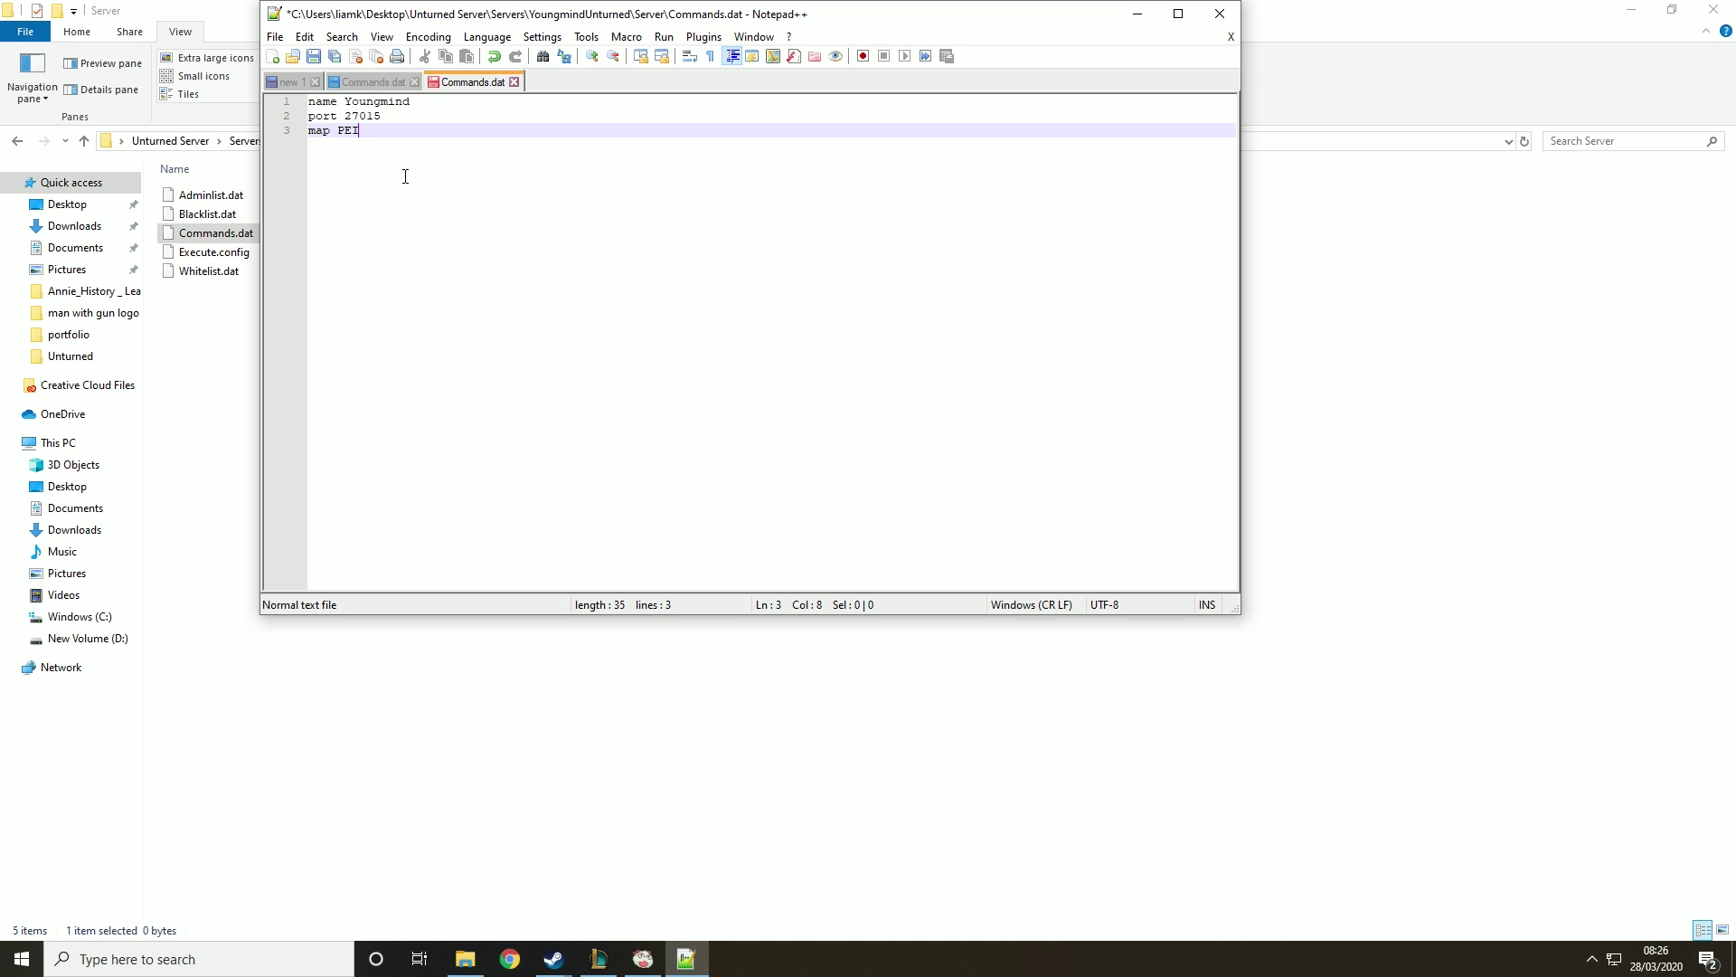
pyautogui.press('Return')
pyautogui.write('pass')
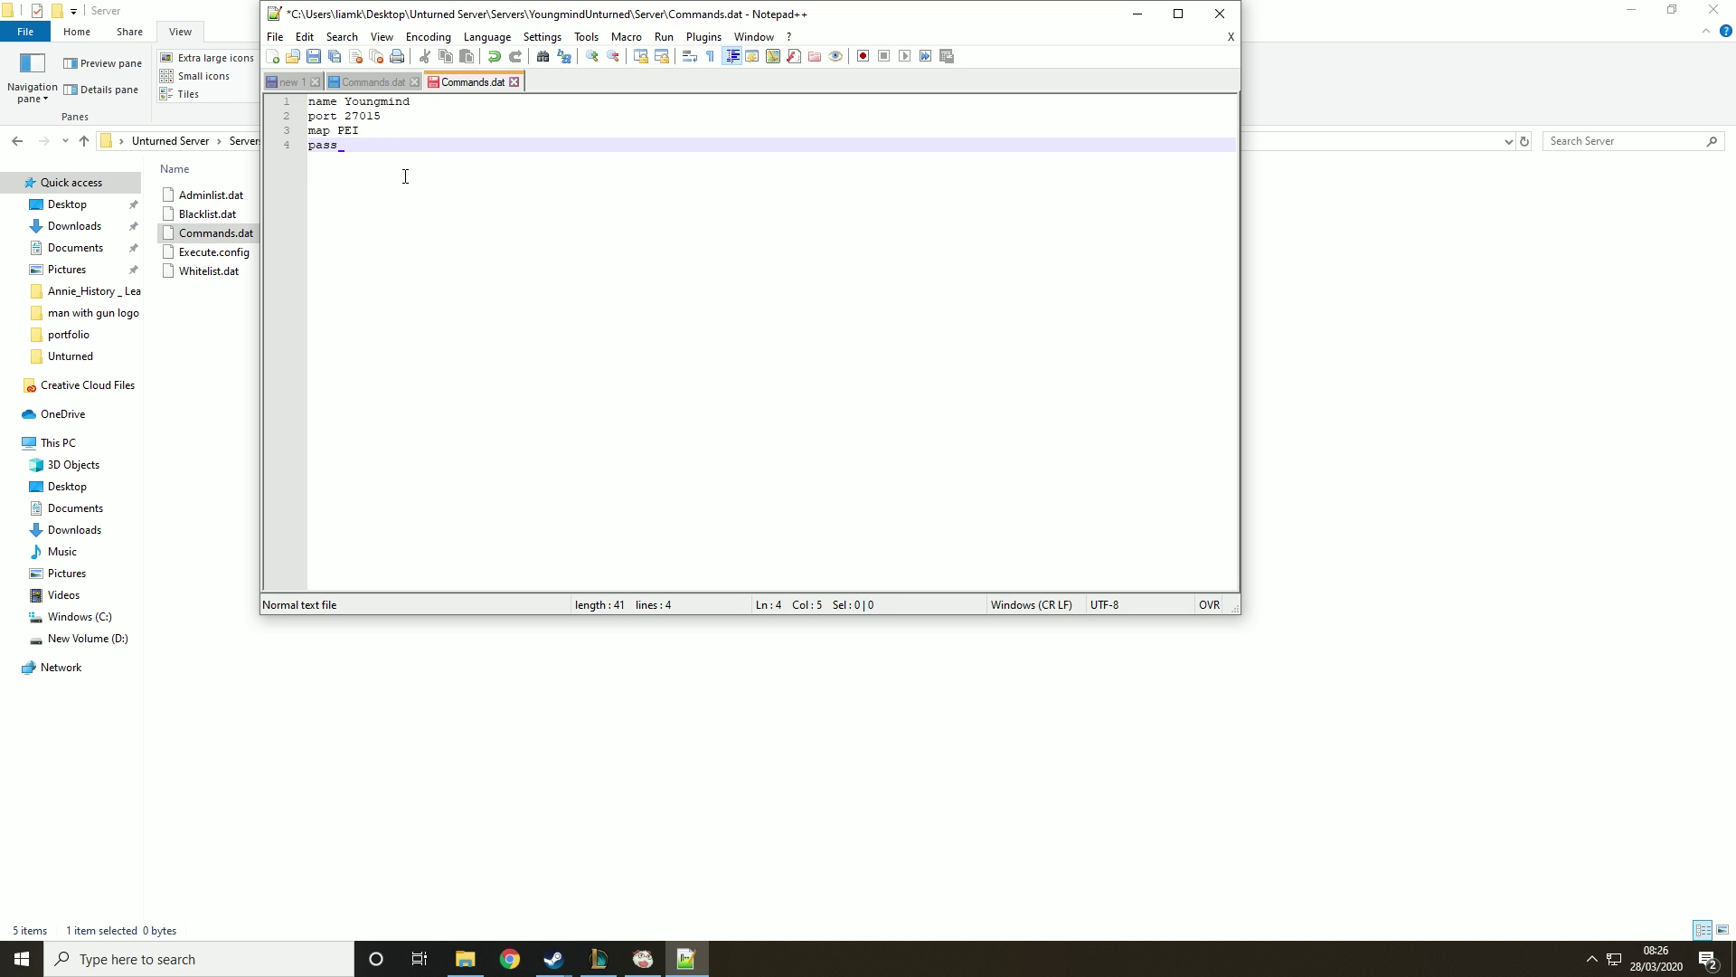
pyautogui.click(308, 58)
pyautogui.click(204, 384)
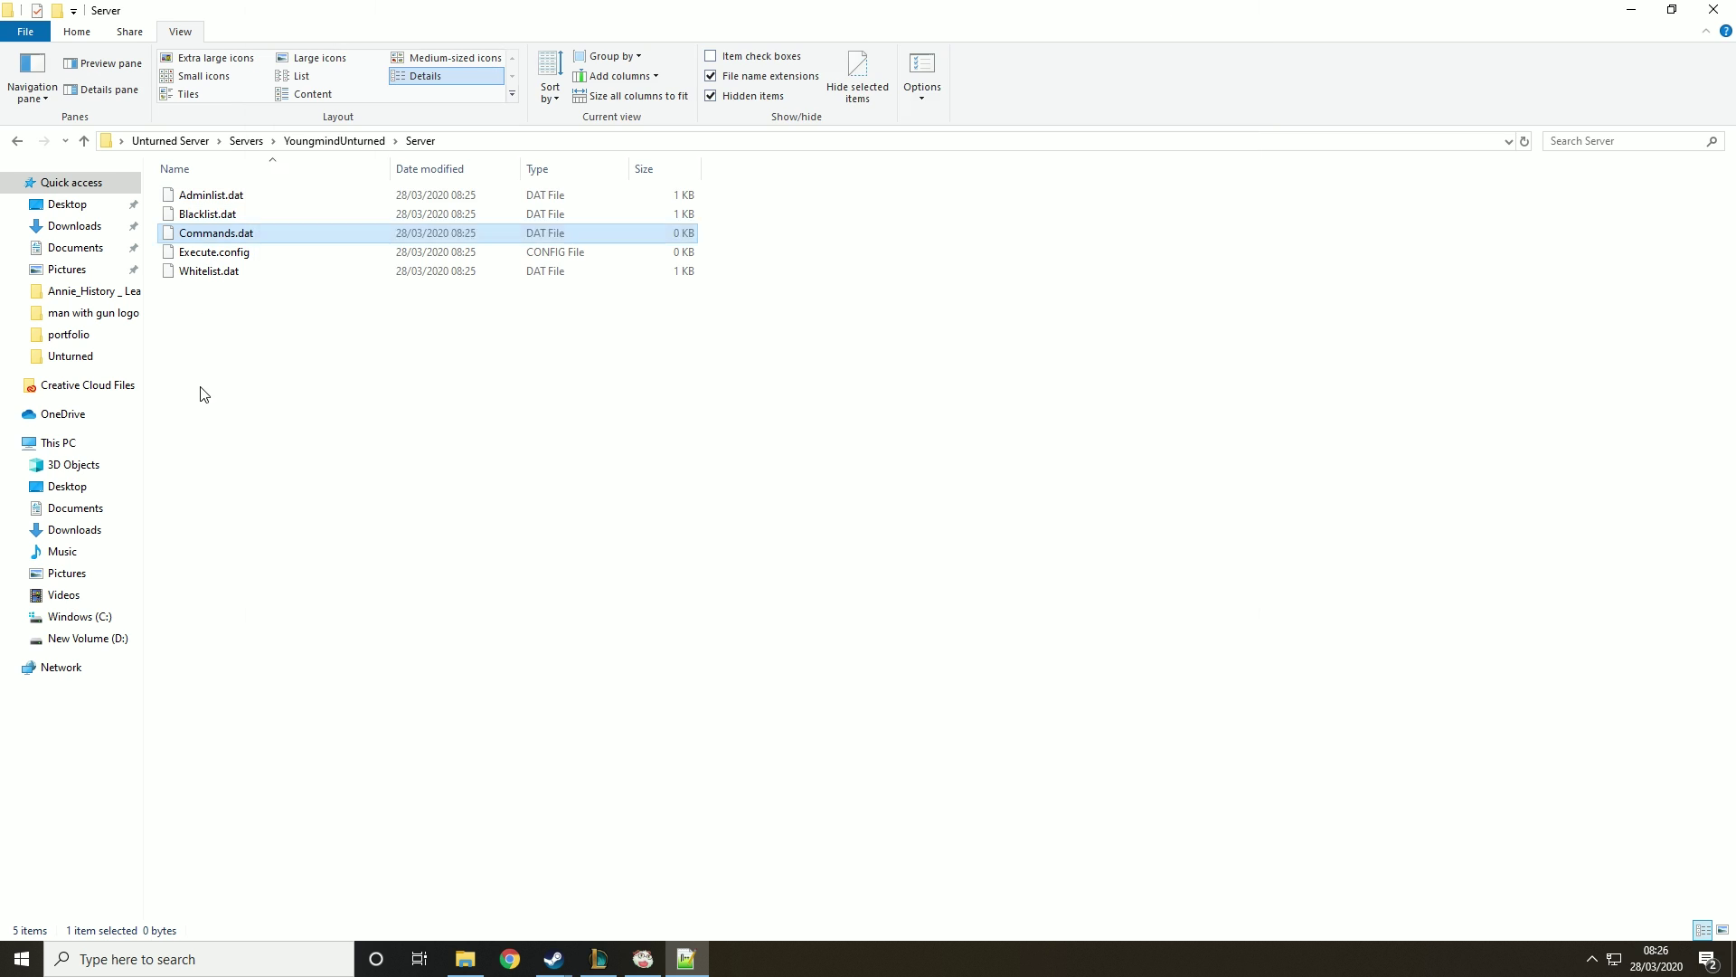
# Return to the Unturned Server folder and start the server from the 'Unturned.exe - Server4' shortcut.
pyautogui.click(246, 142)
pyautogui.click(190, 142)
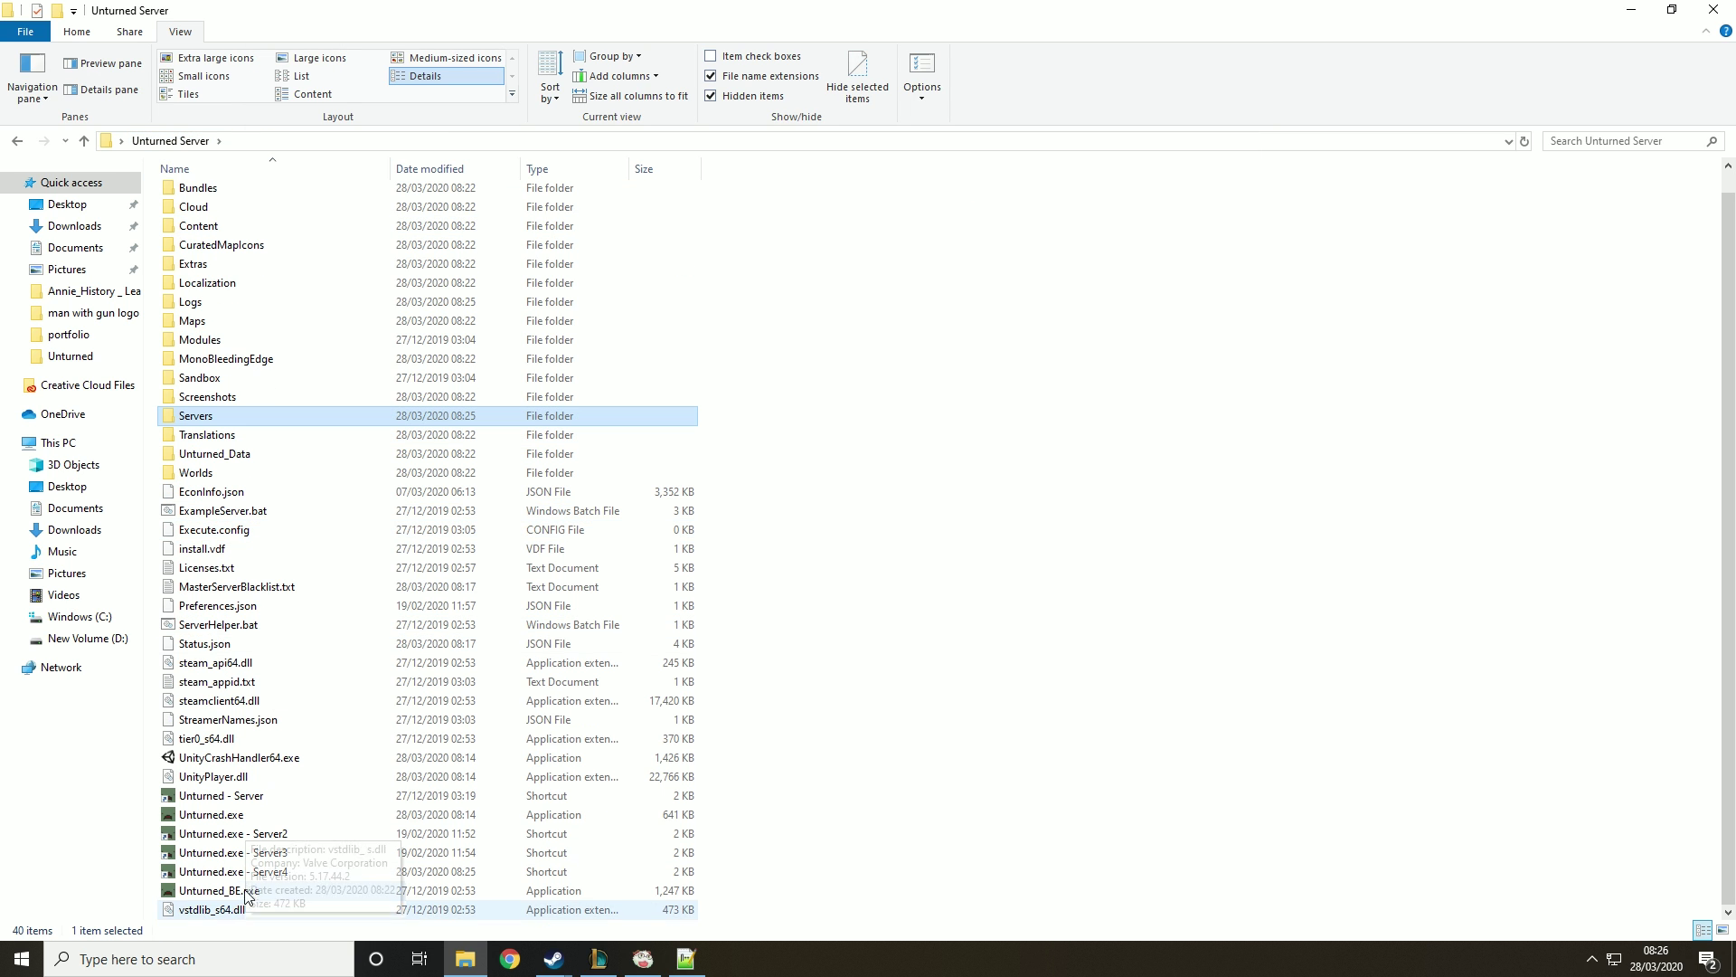
pyautogui.click(264, 877)
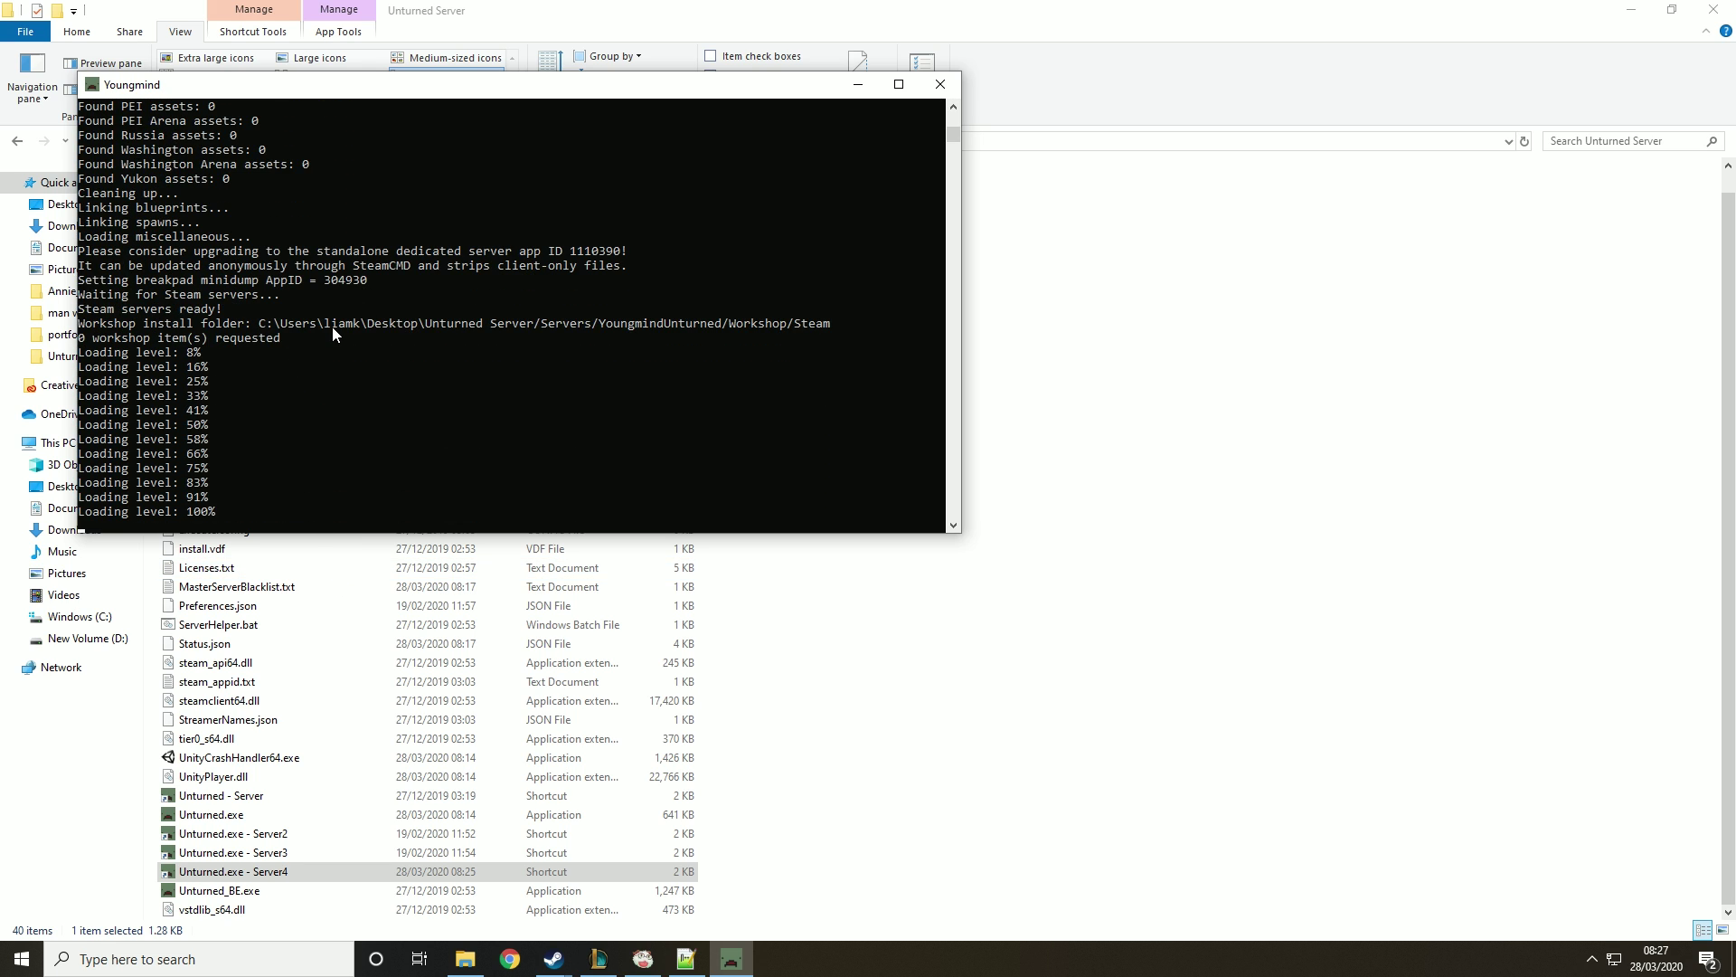
pyautogui.scroll(-4, 333, 335)
pyautogui.scroll(4, 333, 335)
# Launch Unturned from its Steam library page and confirm the launch.
pyautogui.click(554, 958)
pyautogui.click(484, 877)
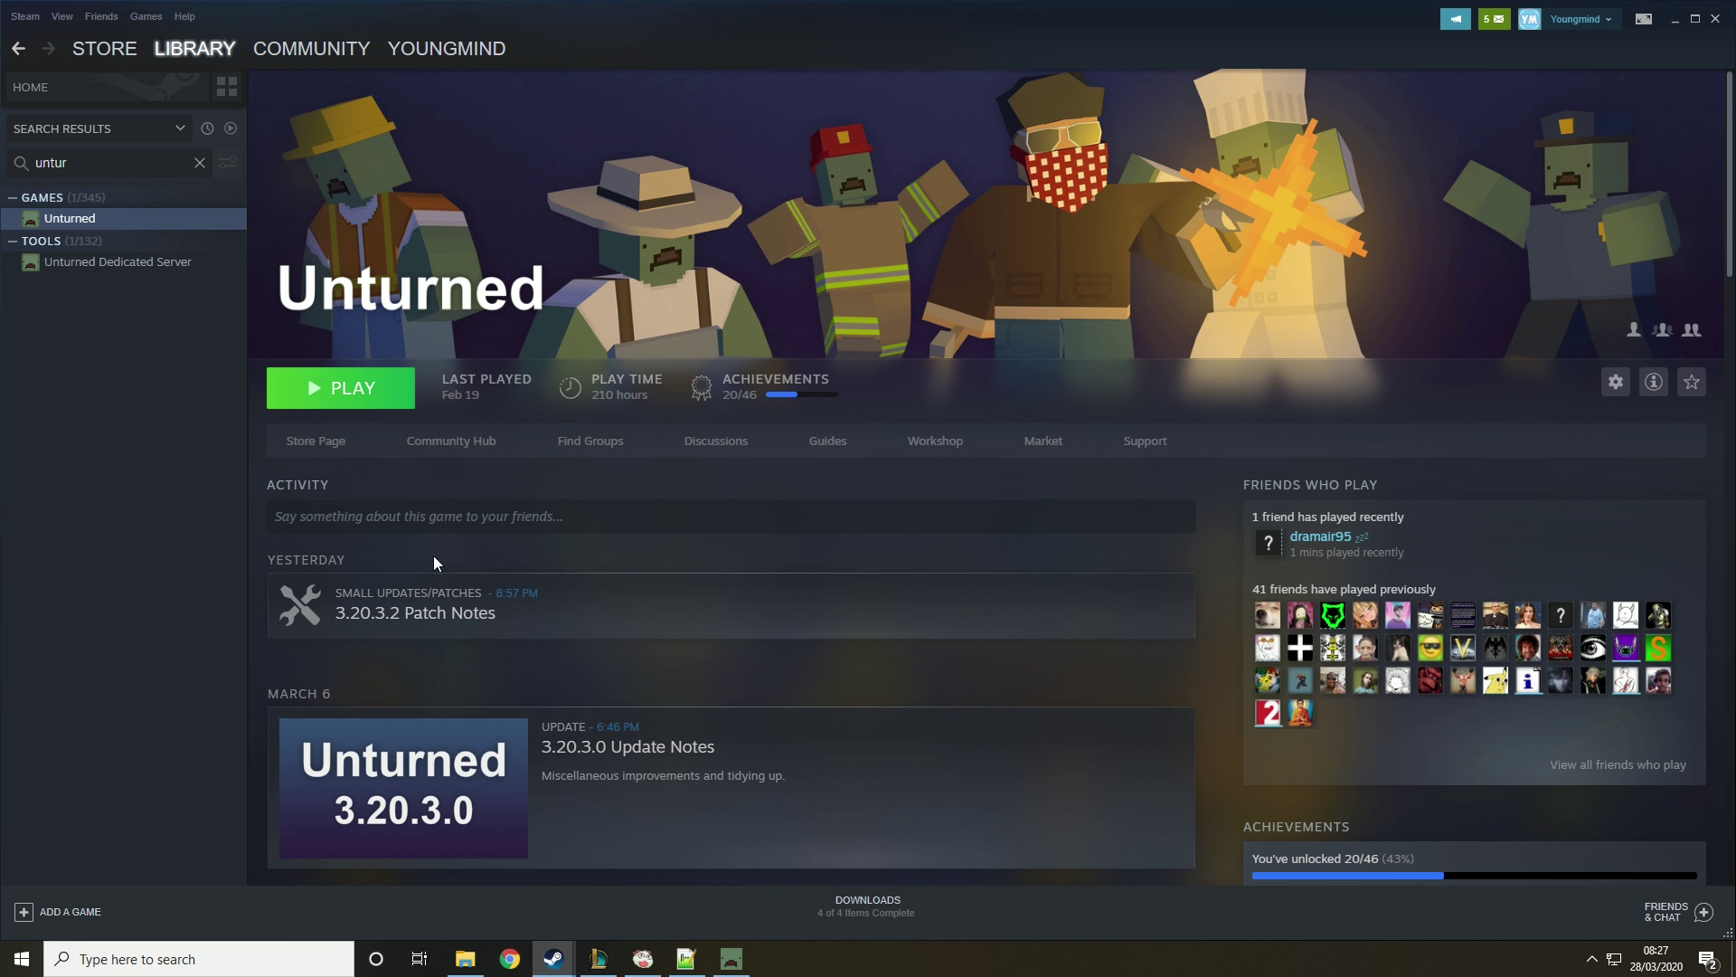
pyautogui.click(353, 400)
pyautogui.click(883, 524)
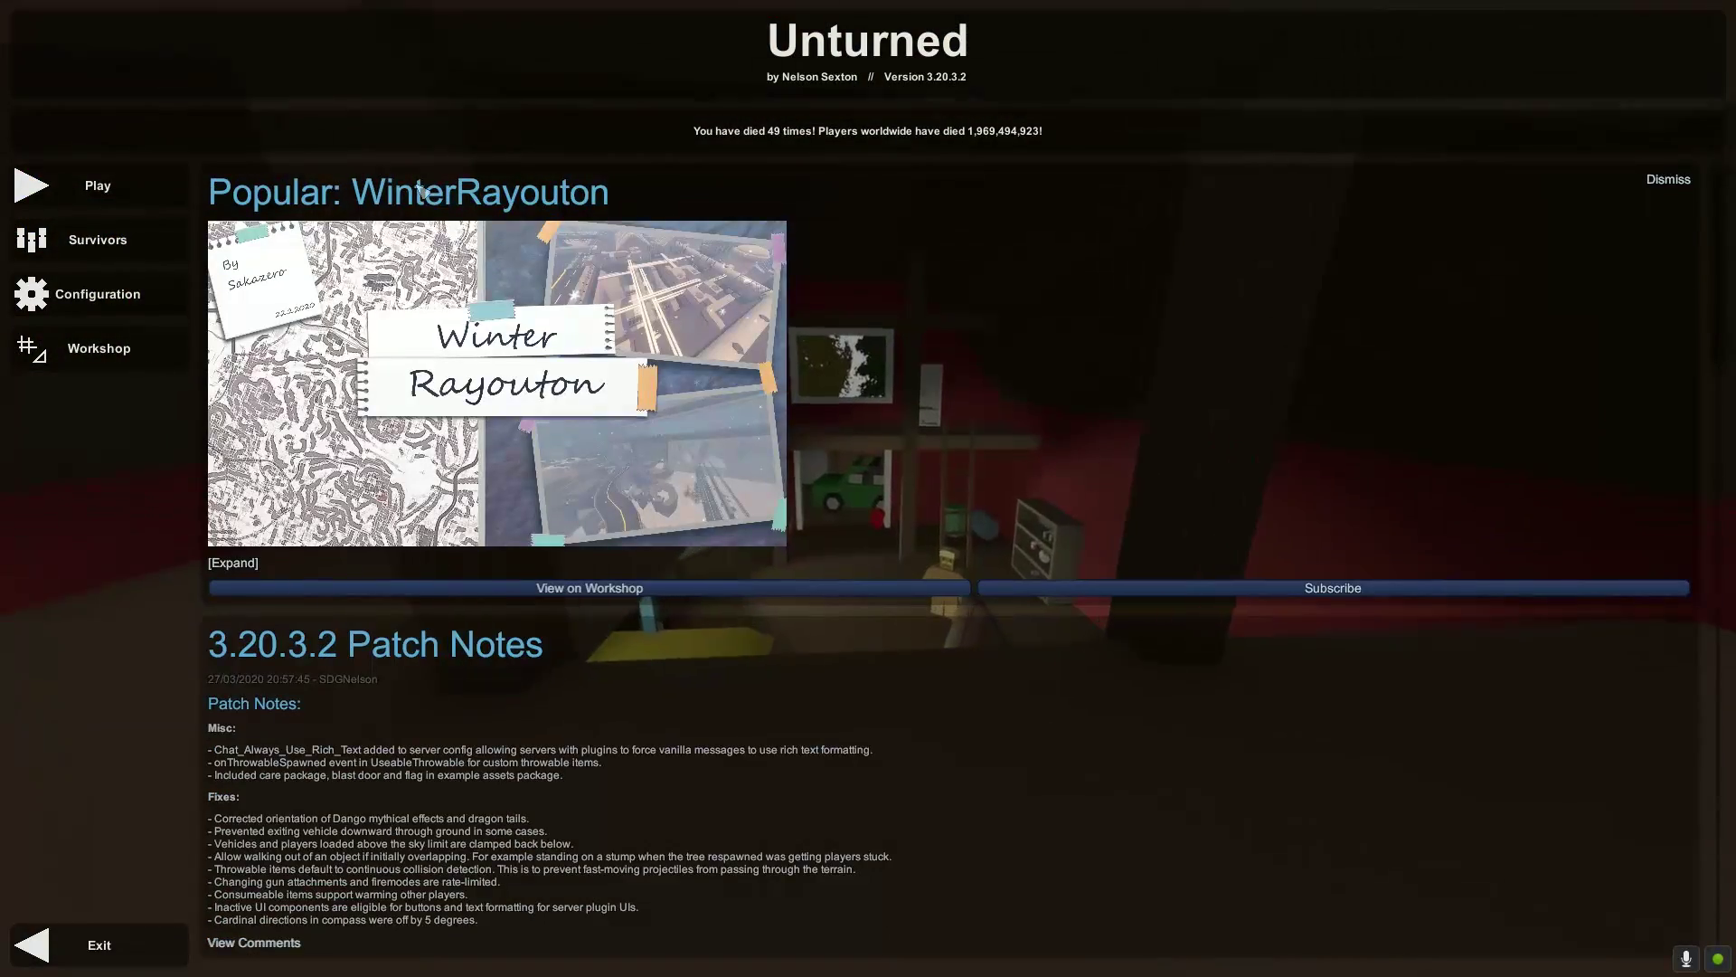
# Connect directly to localhost on port 27015 and join the Youngmind server.
pyautogui.click(177, 187)
pyautogui.click(867, 597)
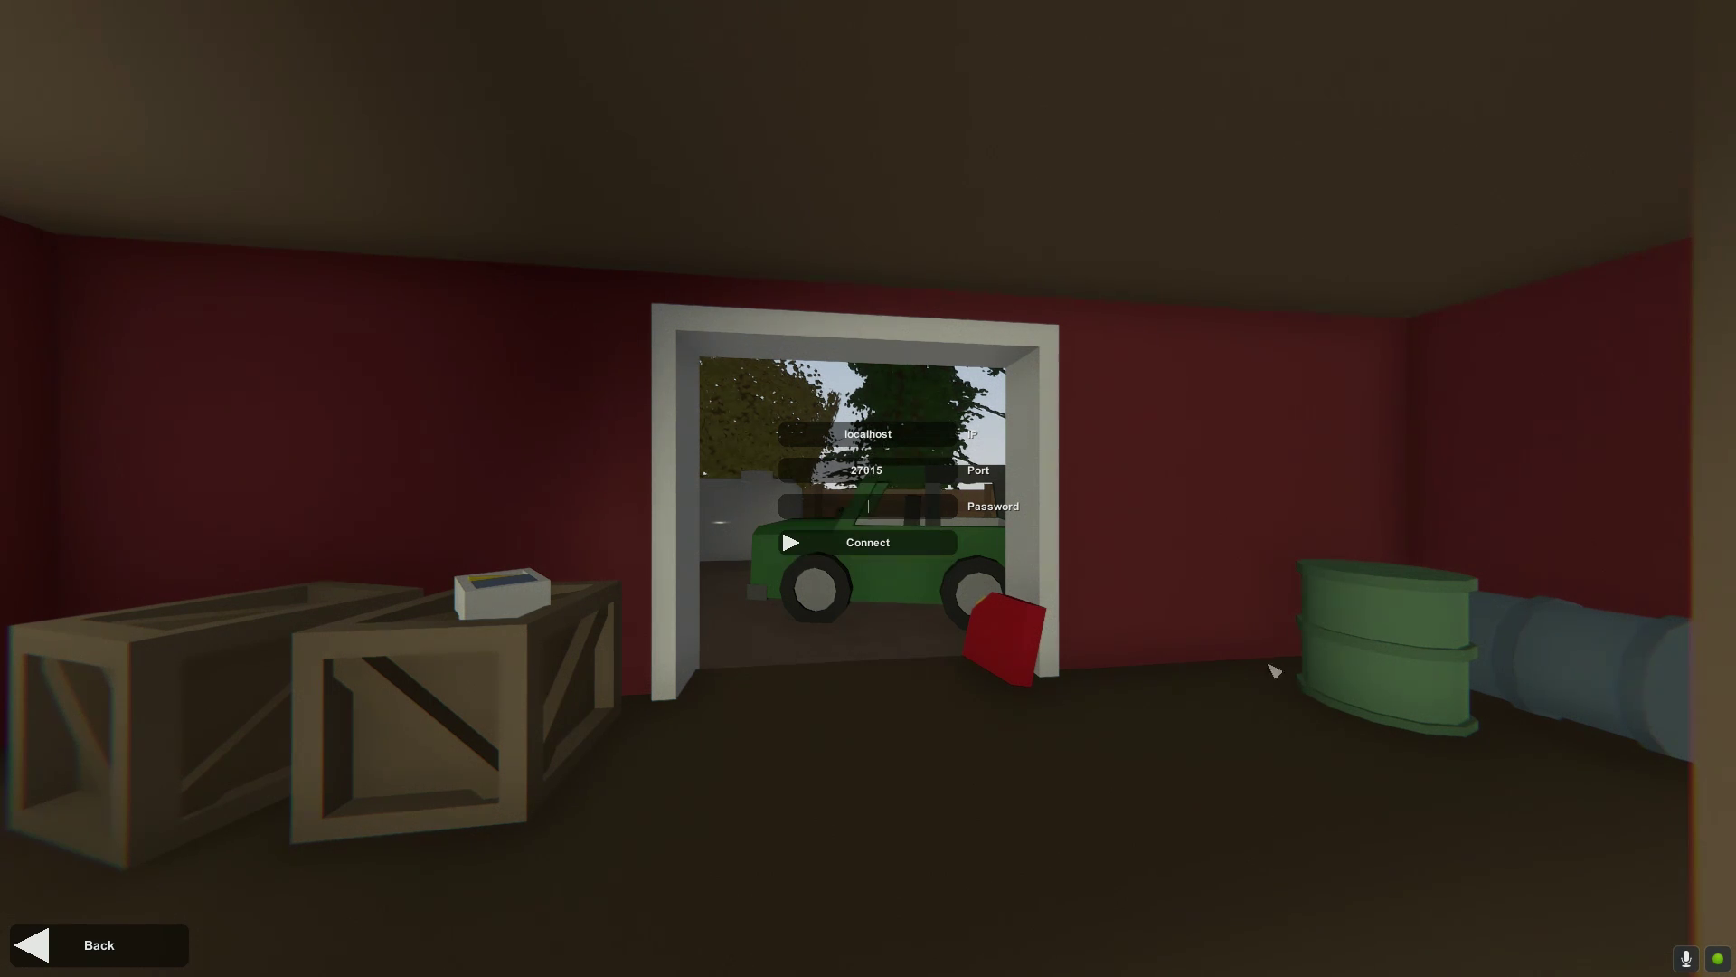
pyautogui.click(926, 548)
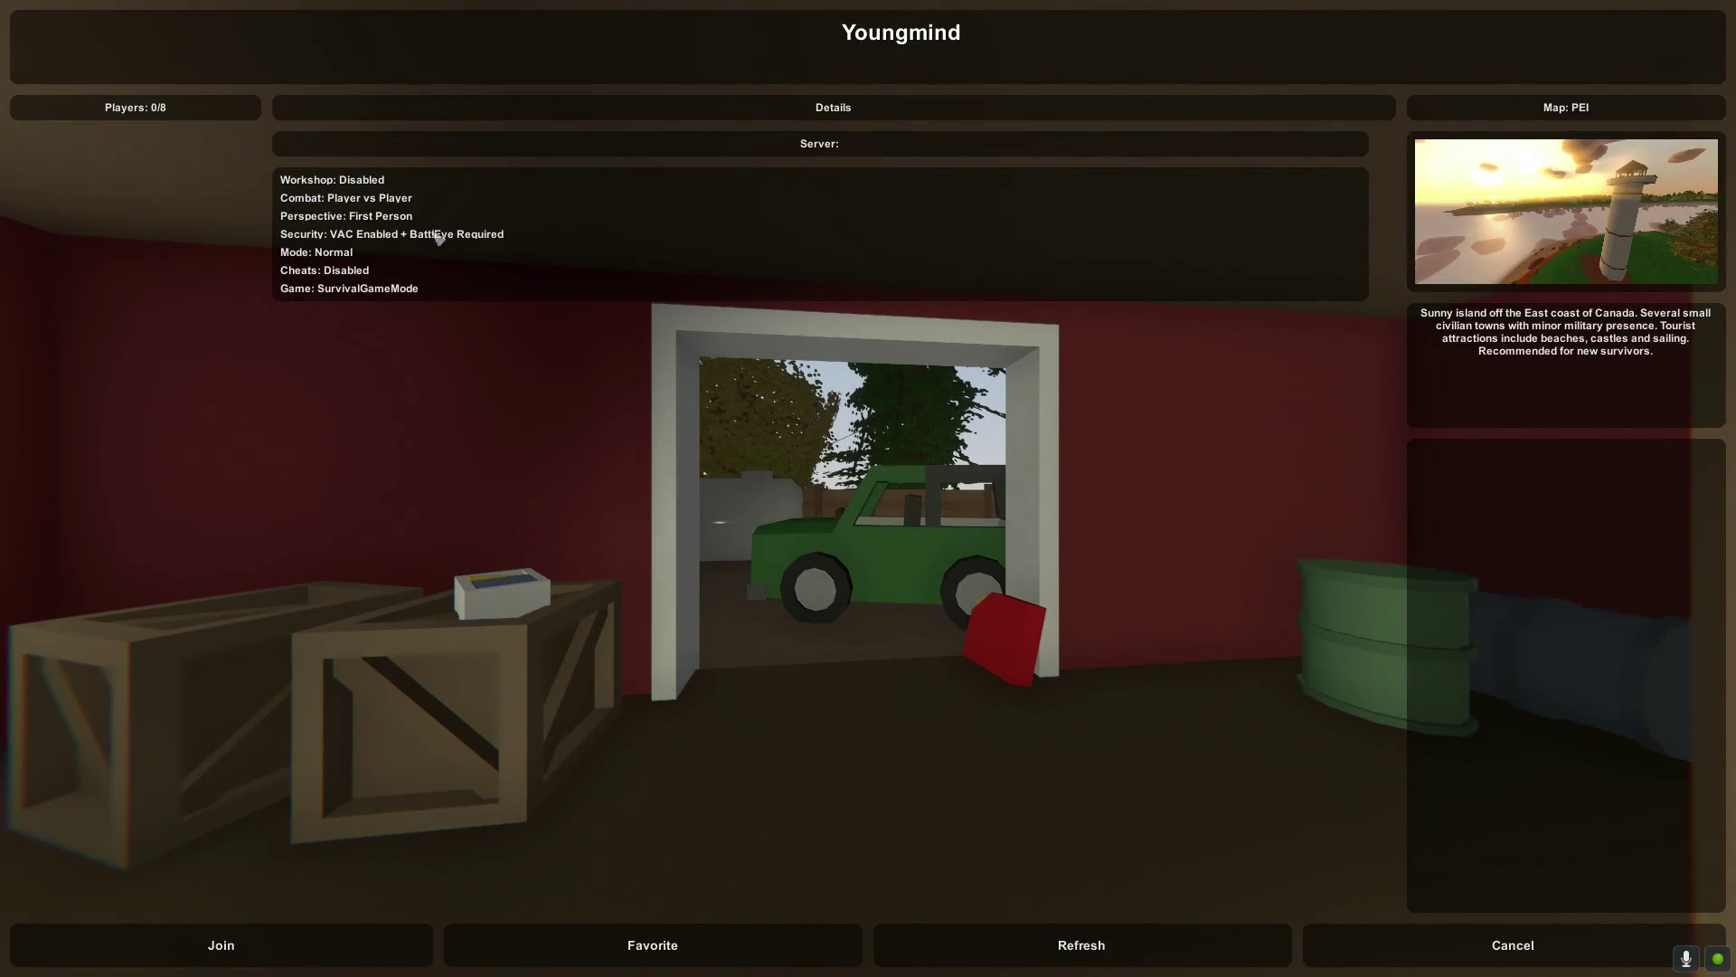
pyautogui.click(389, 945)
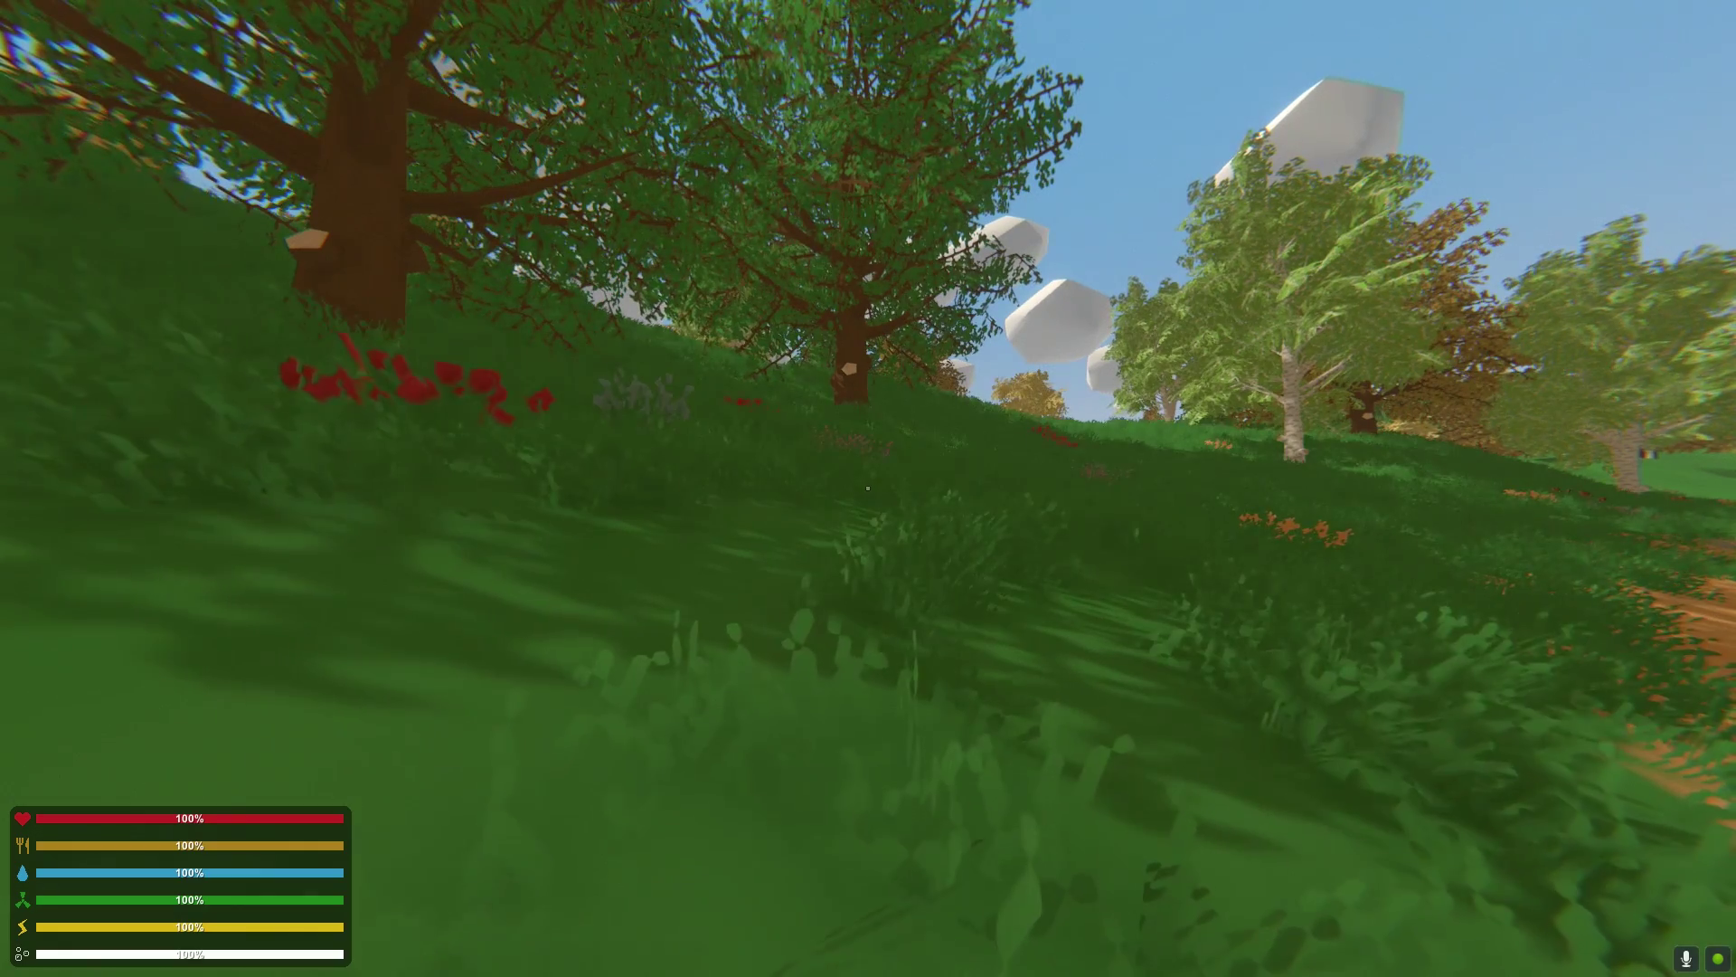
# Sprint and walk up the grassy PEI slope, past the red flowers, toward the large yellow tree.
pyautogui.hotkey('shift', 'w')
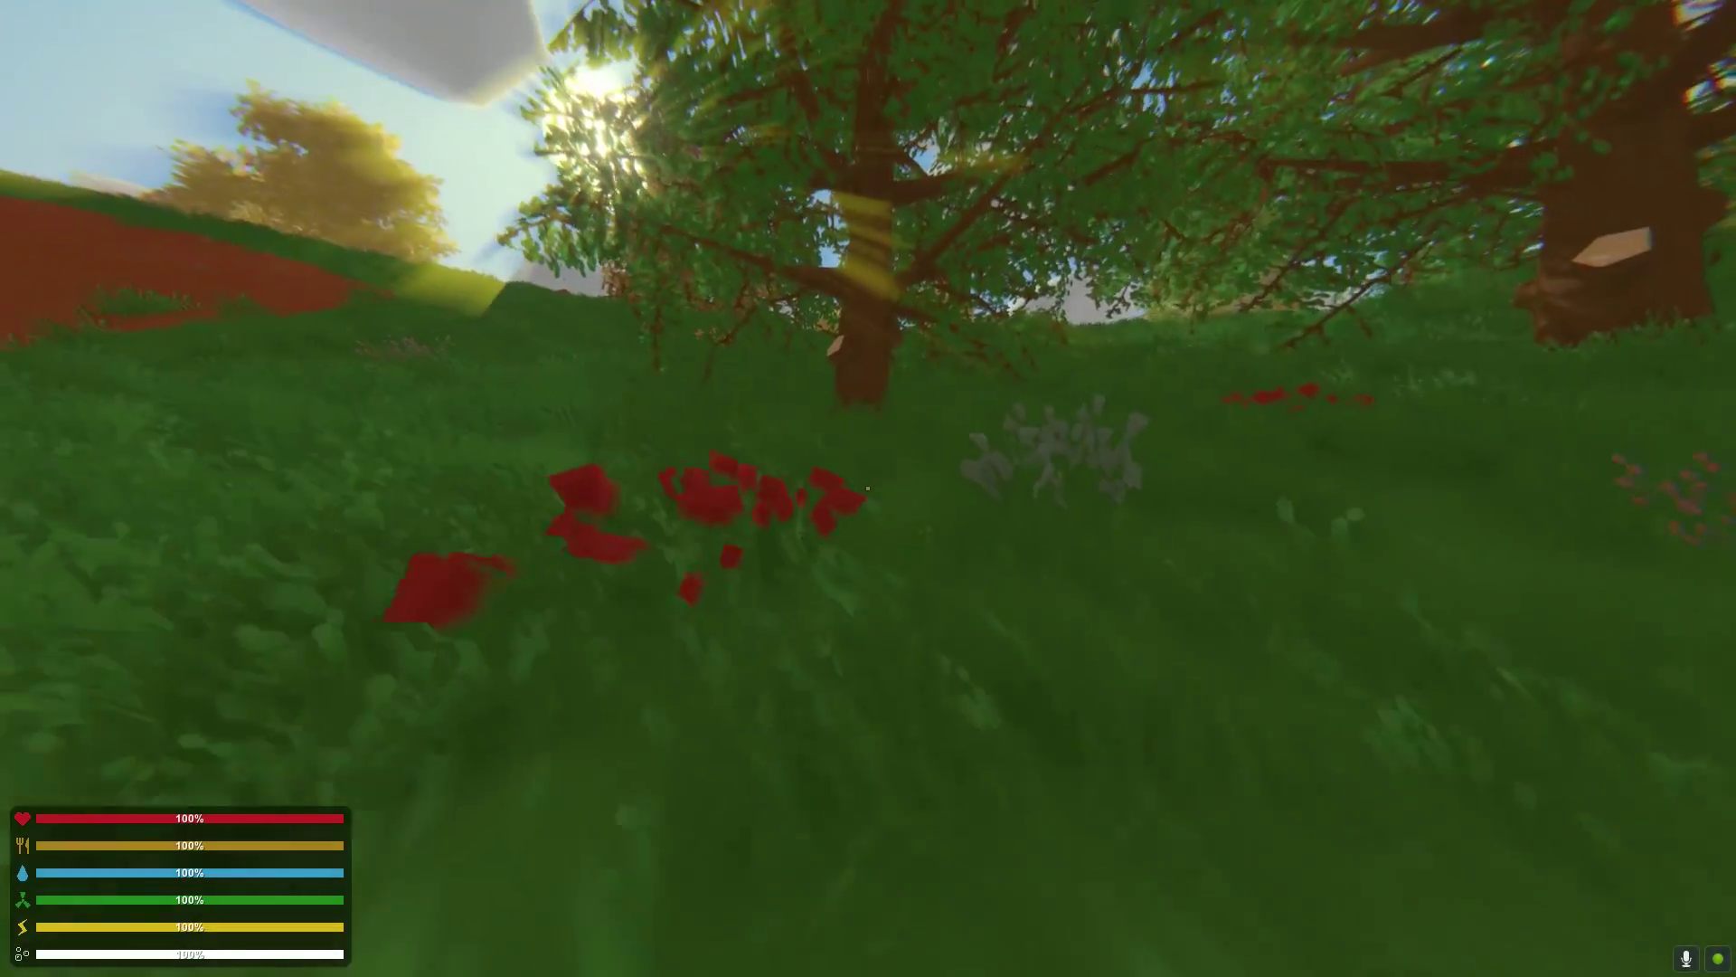
pyautogui.press('w')
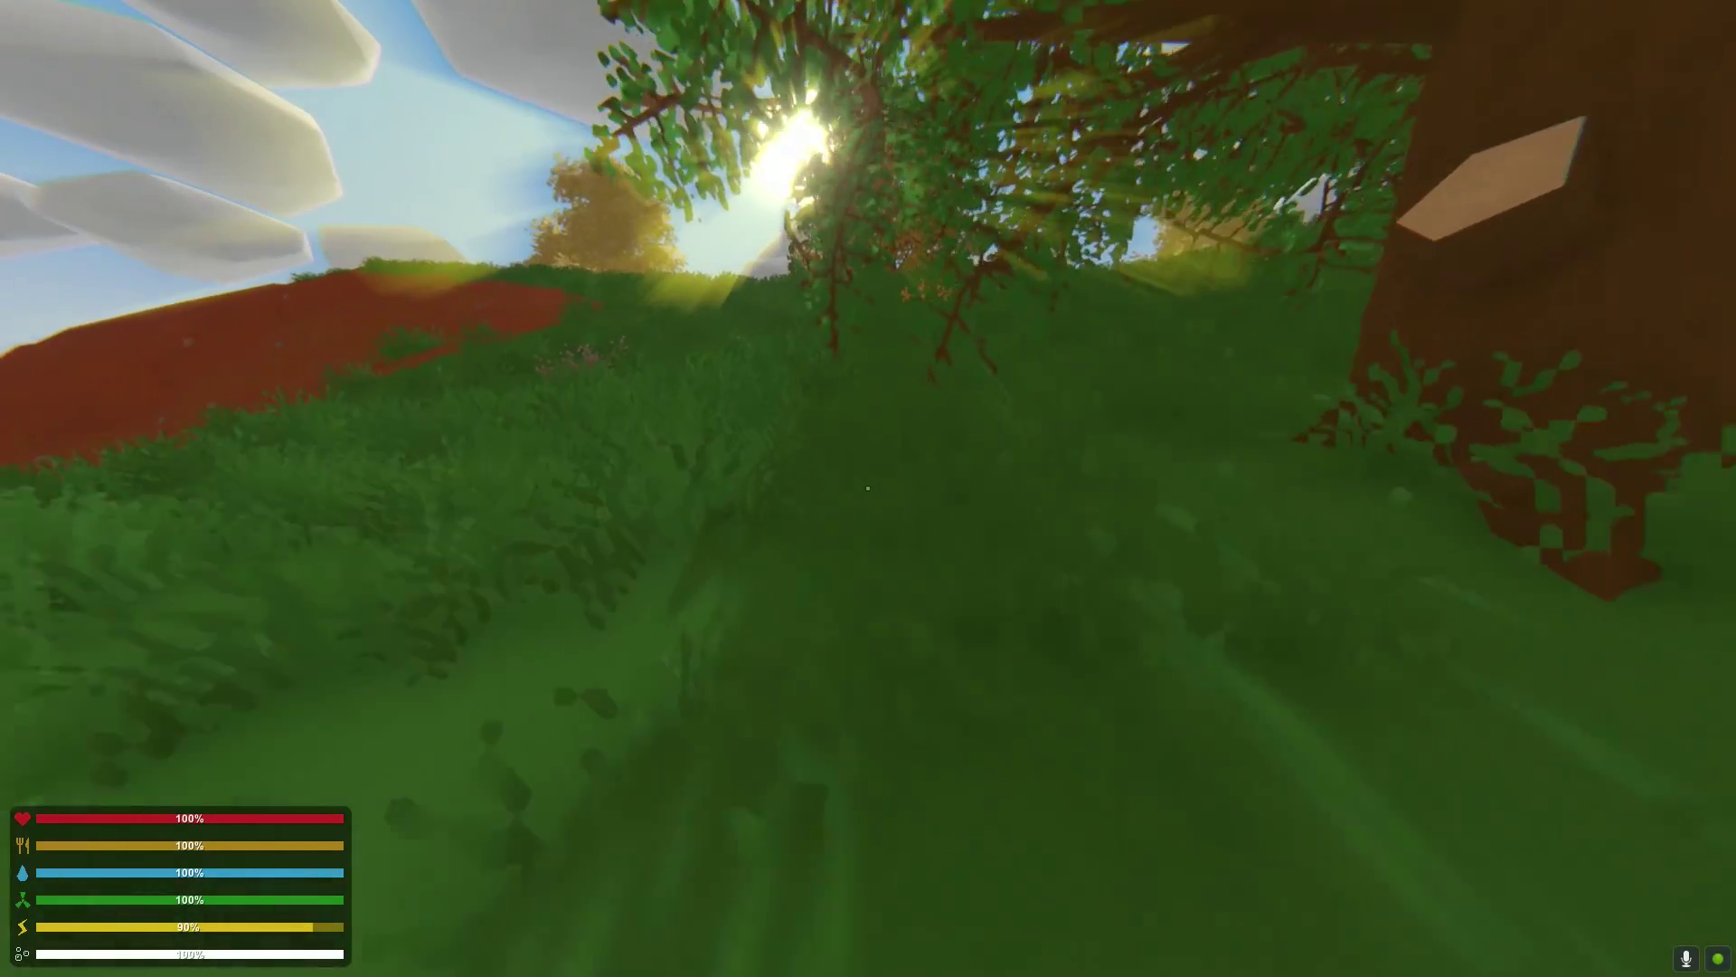
pyautogui.press('w')
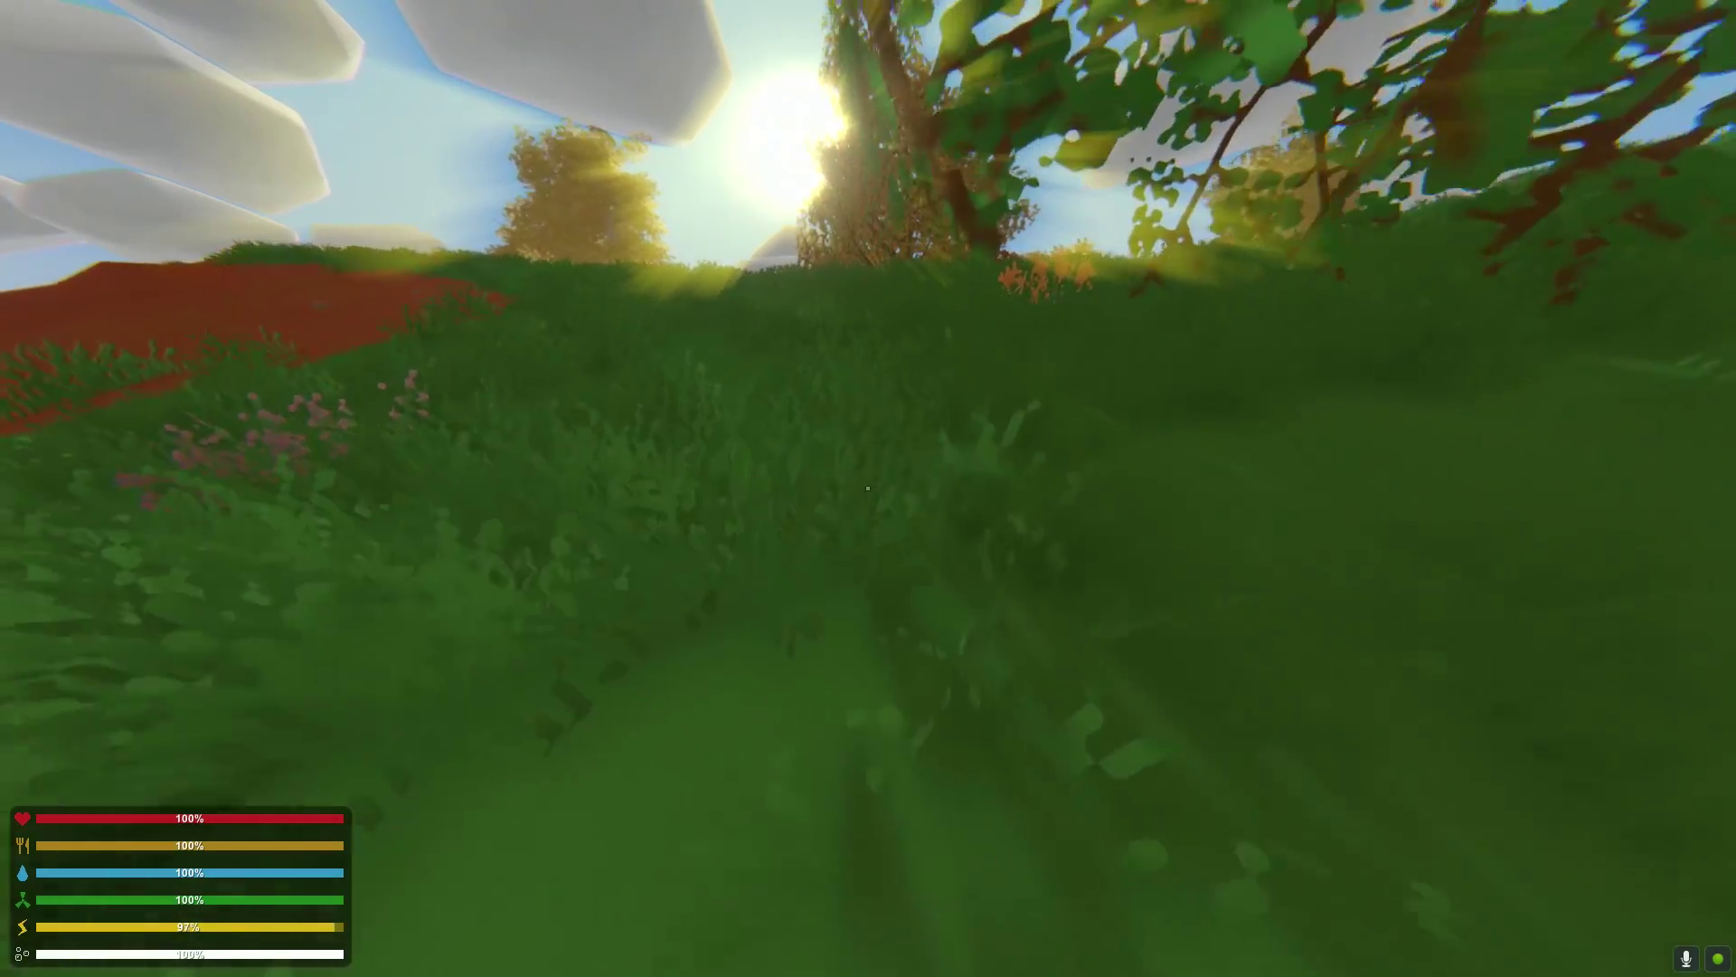
pyautogui.press('w')
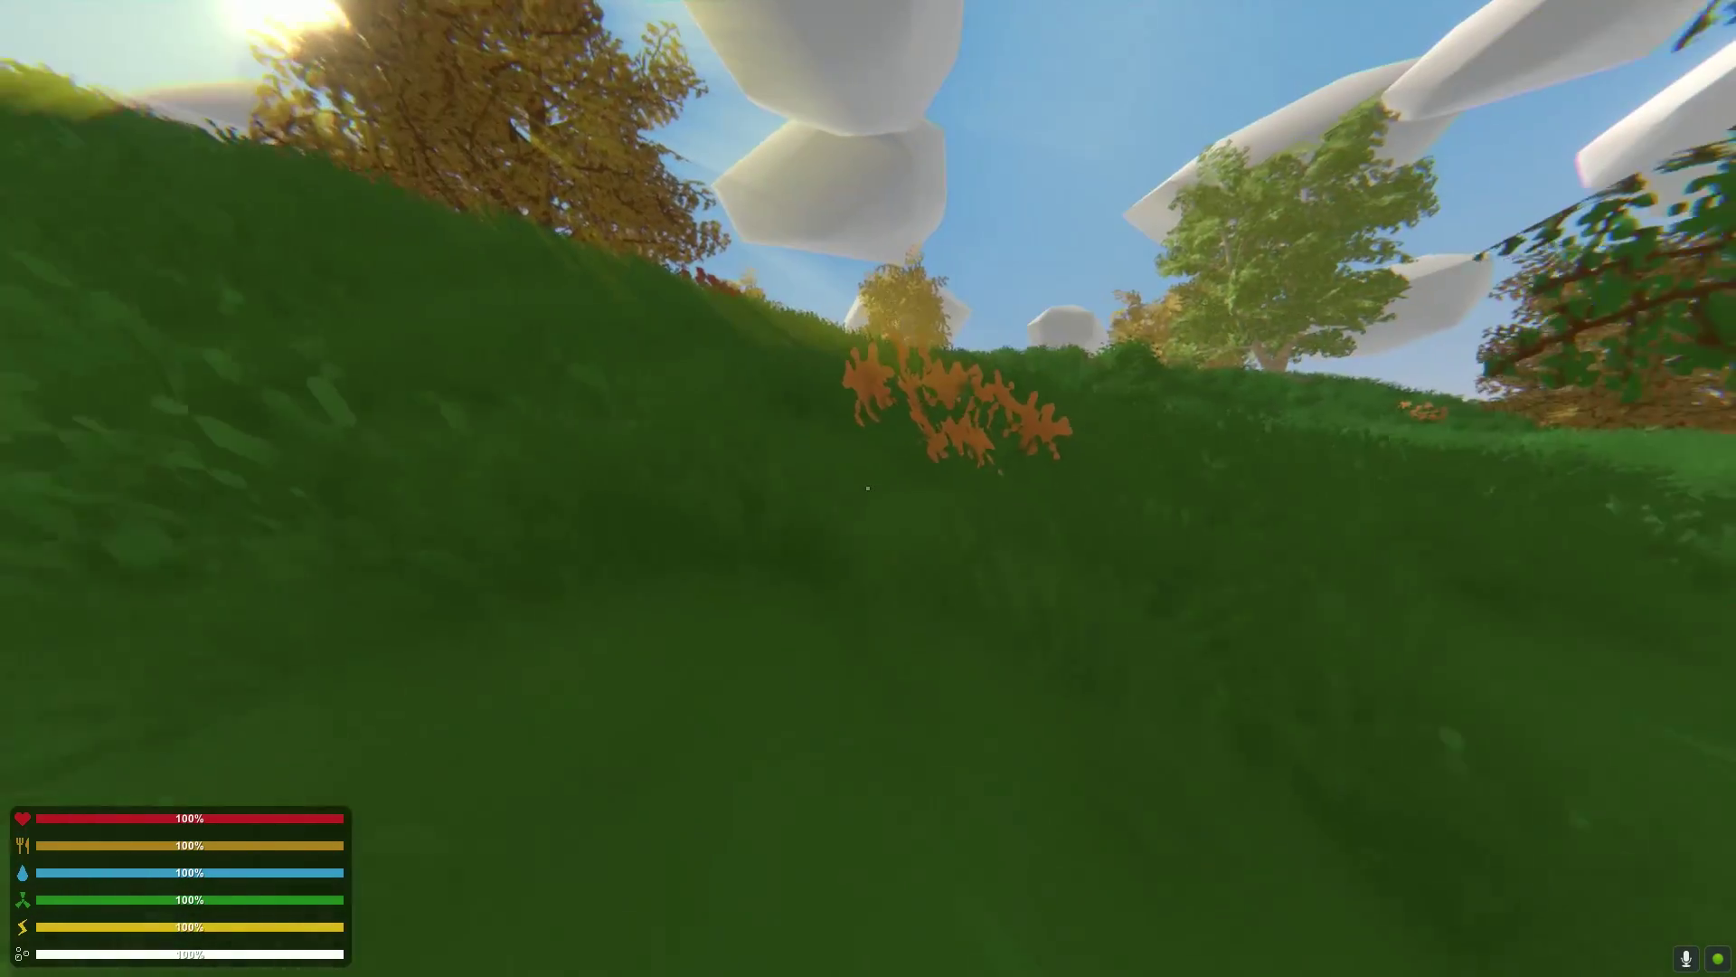
pyautogui.press('w')
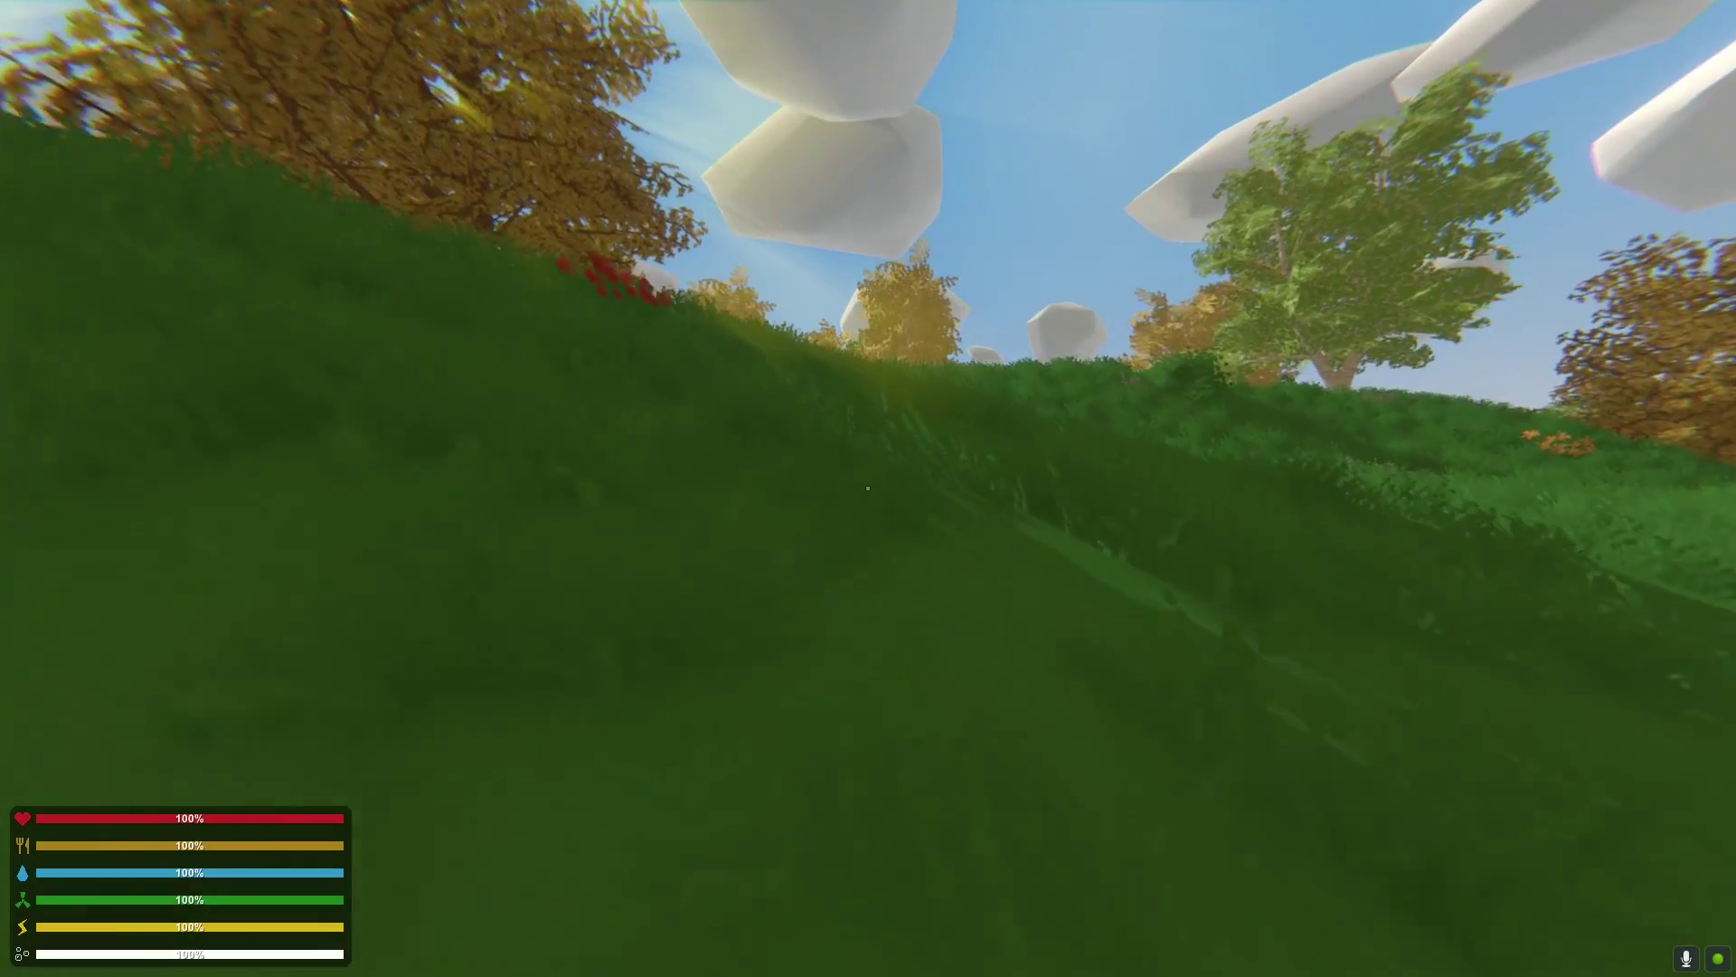
pyautogui.press('w')
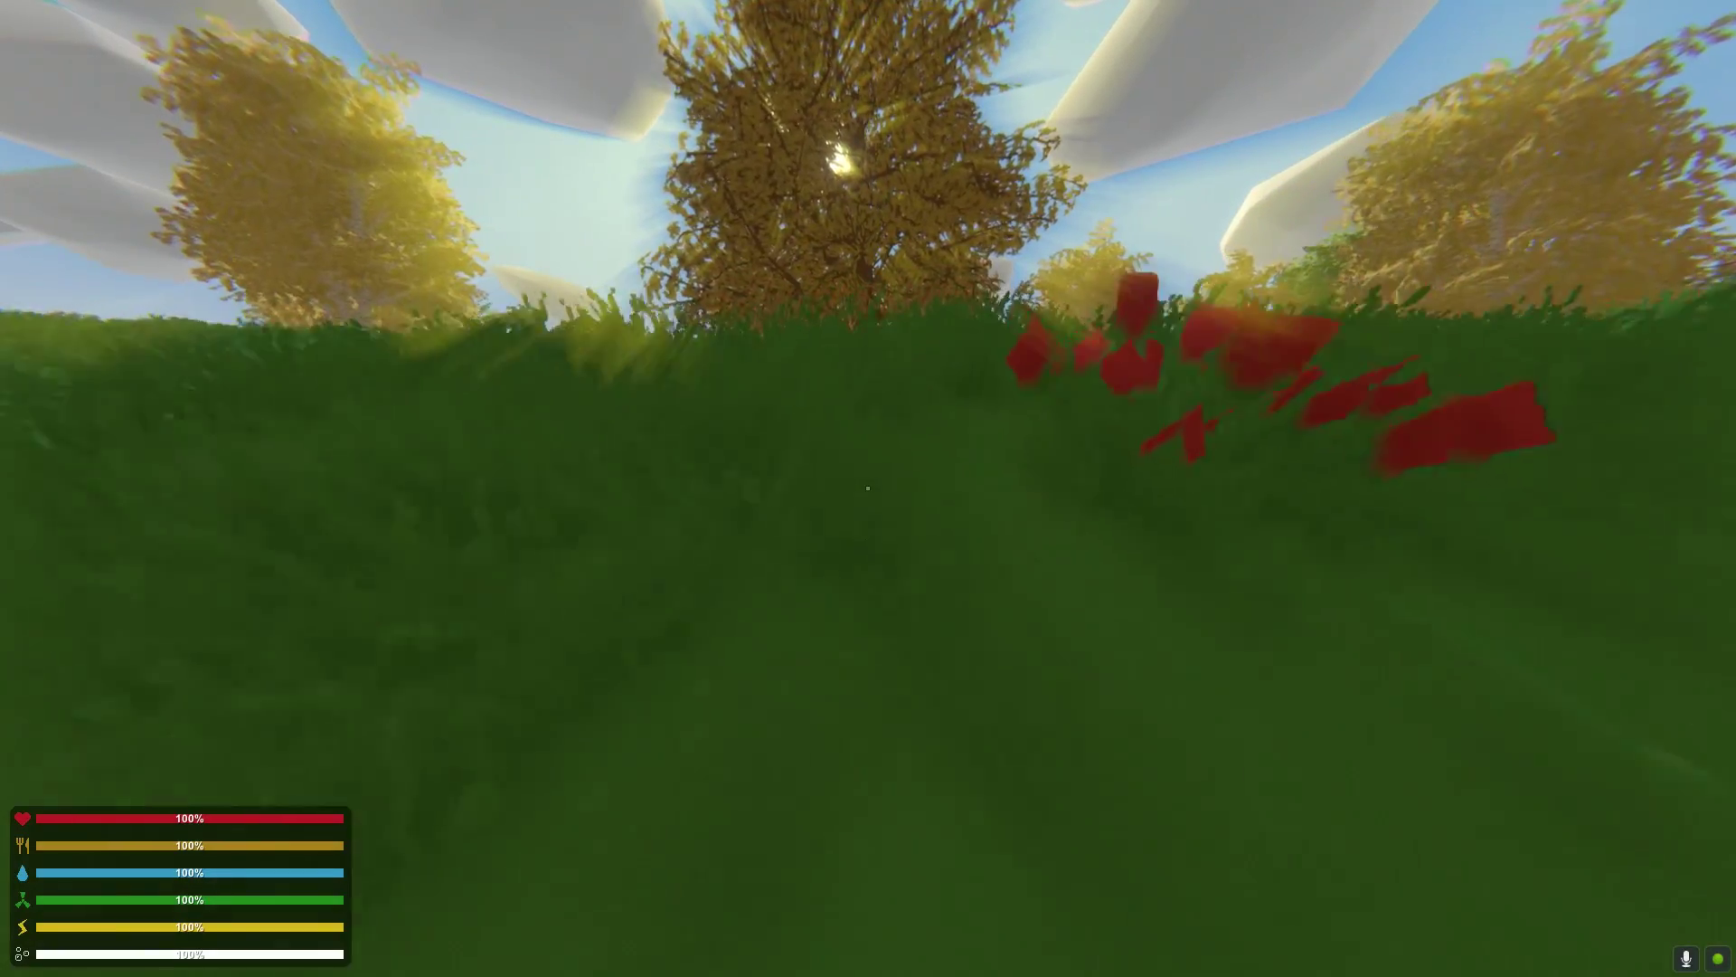
pyautogui.press('w')
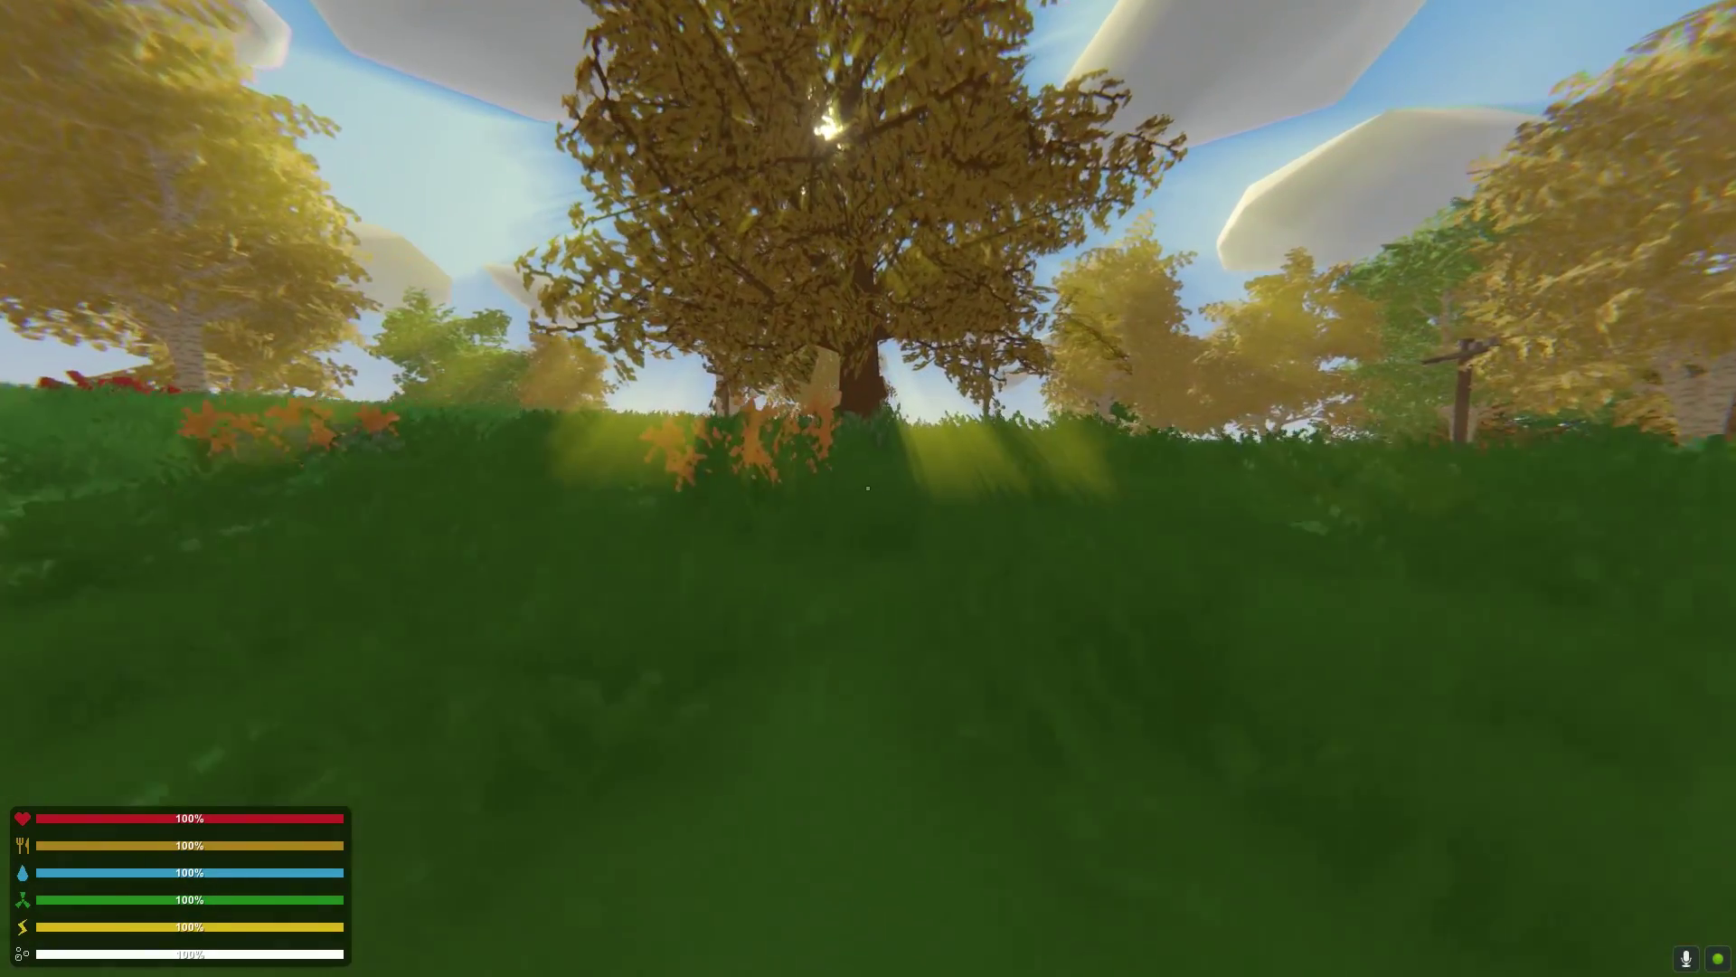
pyautogui.press('w')
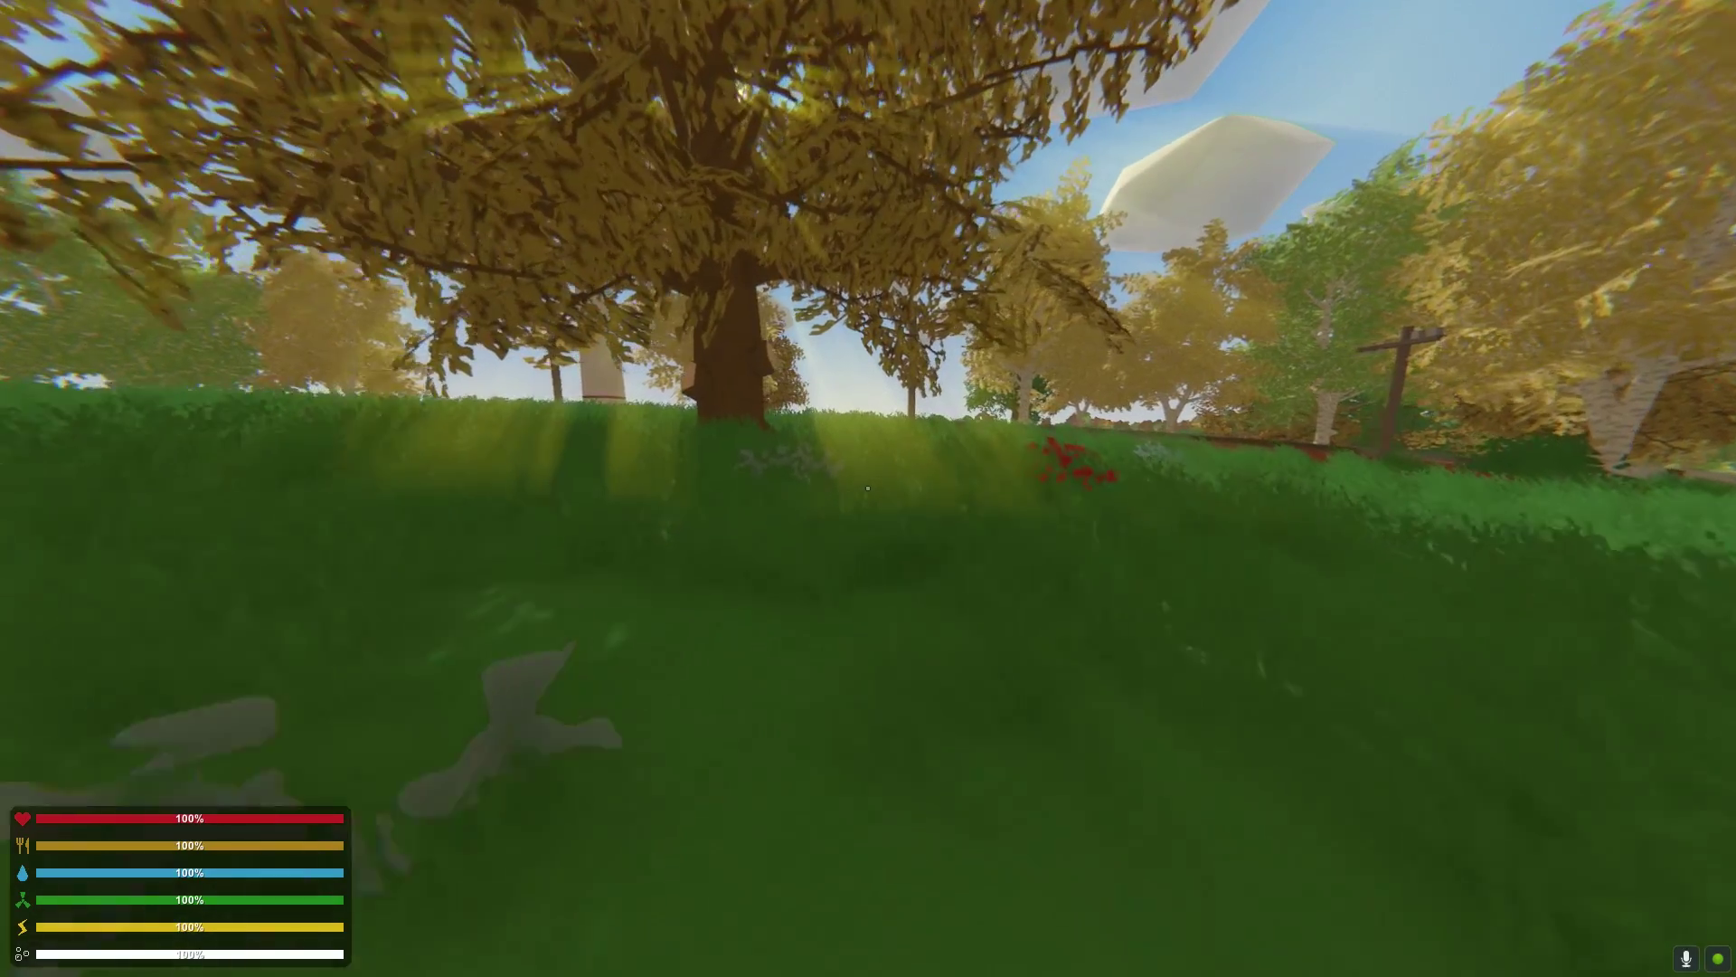
pyautogui.press('w')
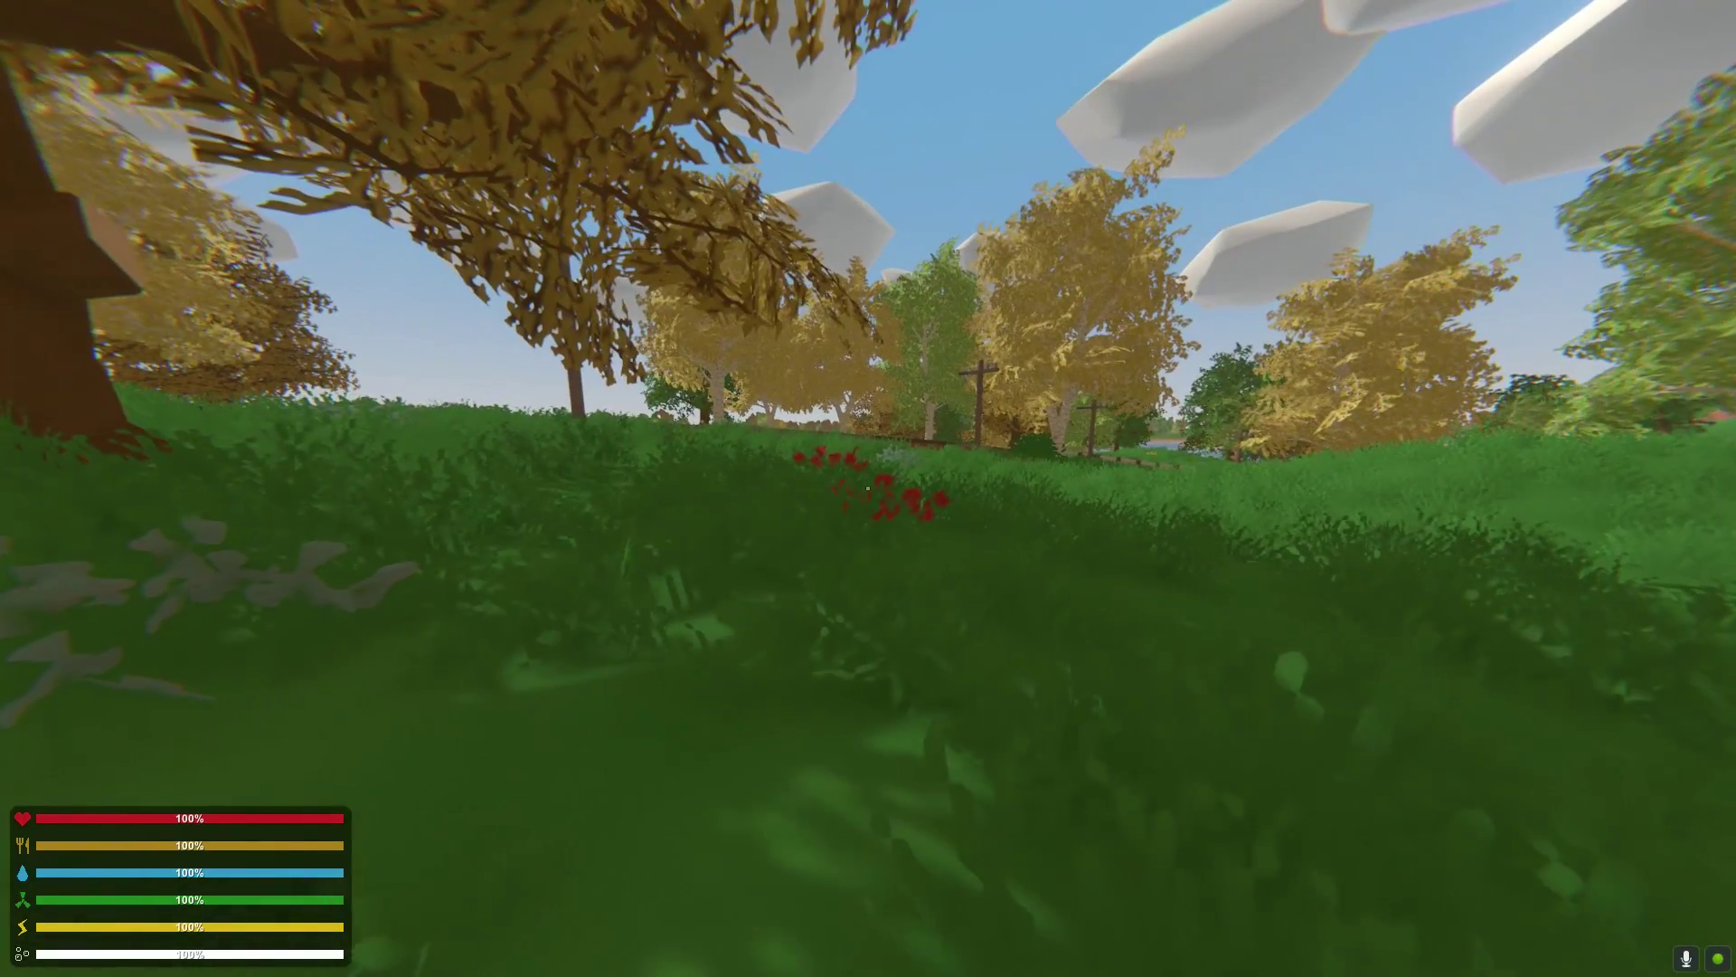